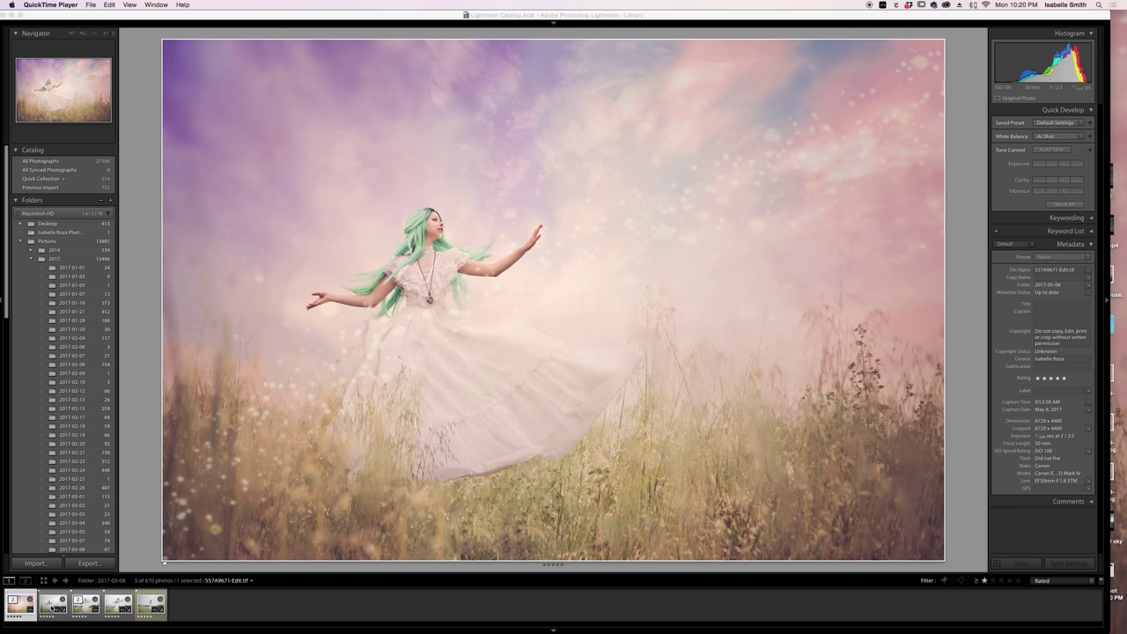
Step: Survey the four unedited field photos side by side and highlight each of them in turn
click(51, 606)
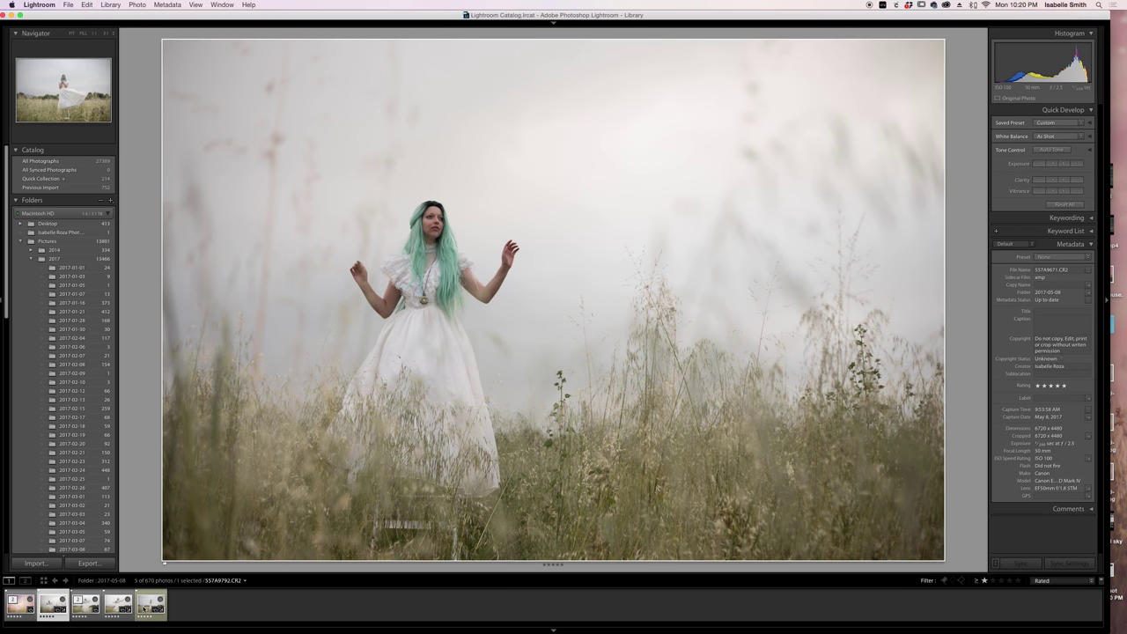
shift+click(144, 608)
key(n)
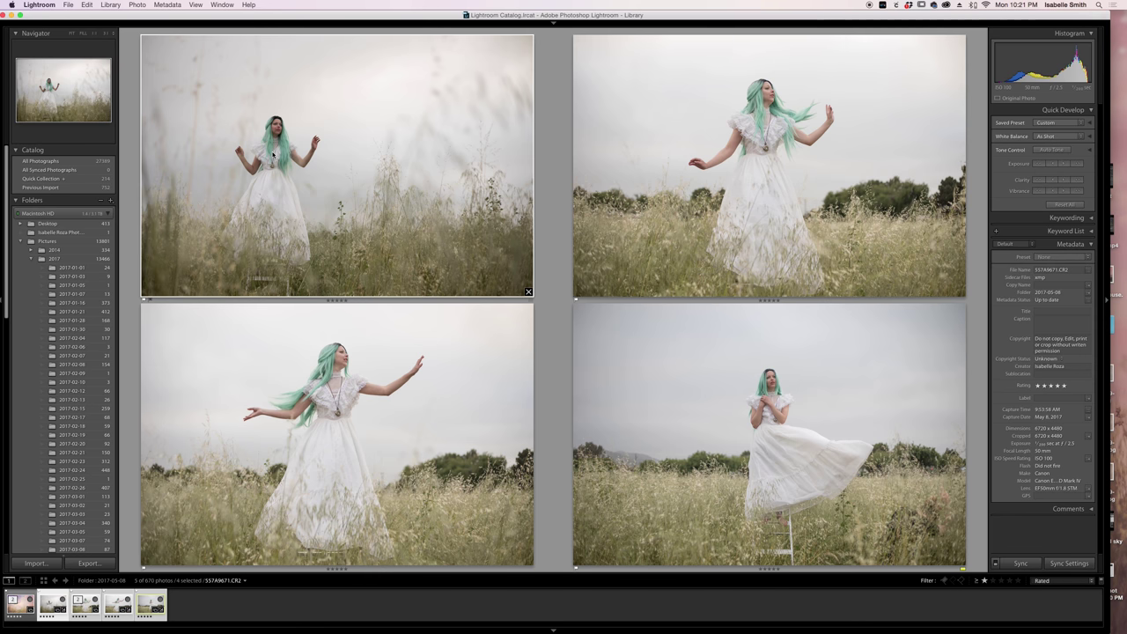
click(708, 104)
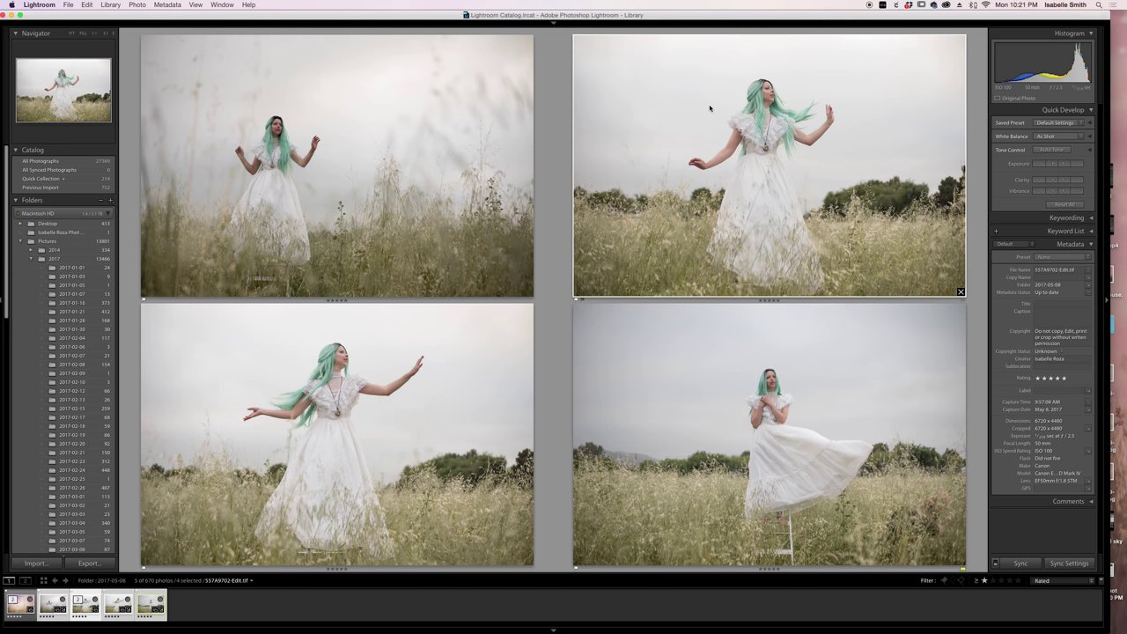
click(479, 380)
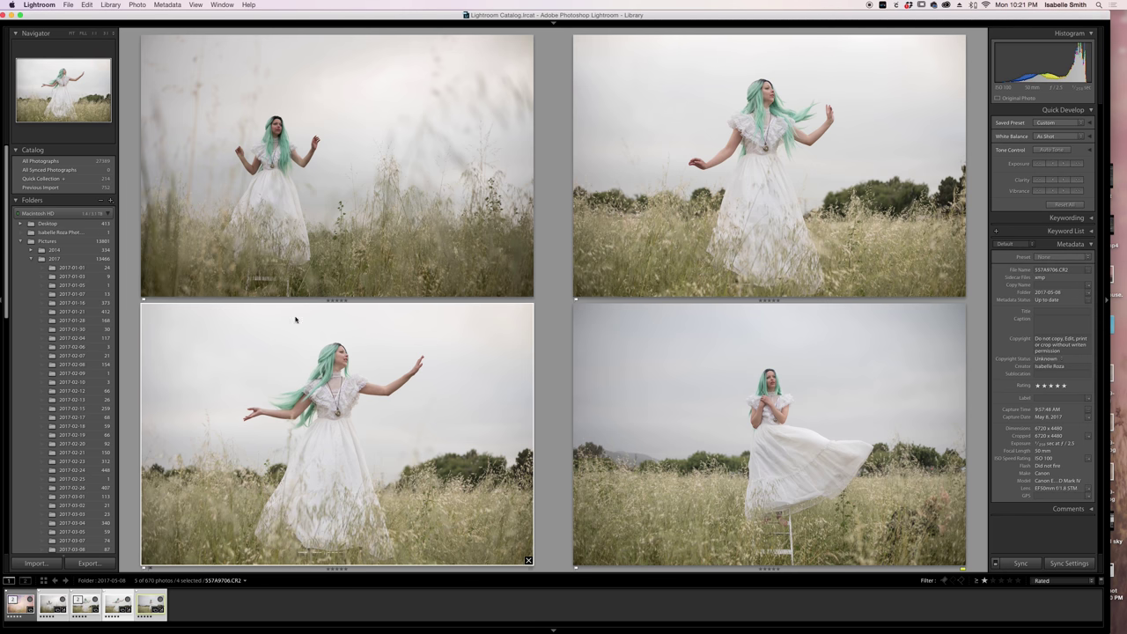
click(282, 197)
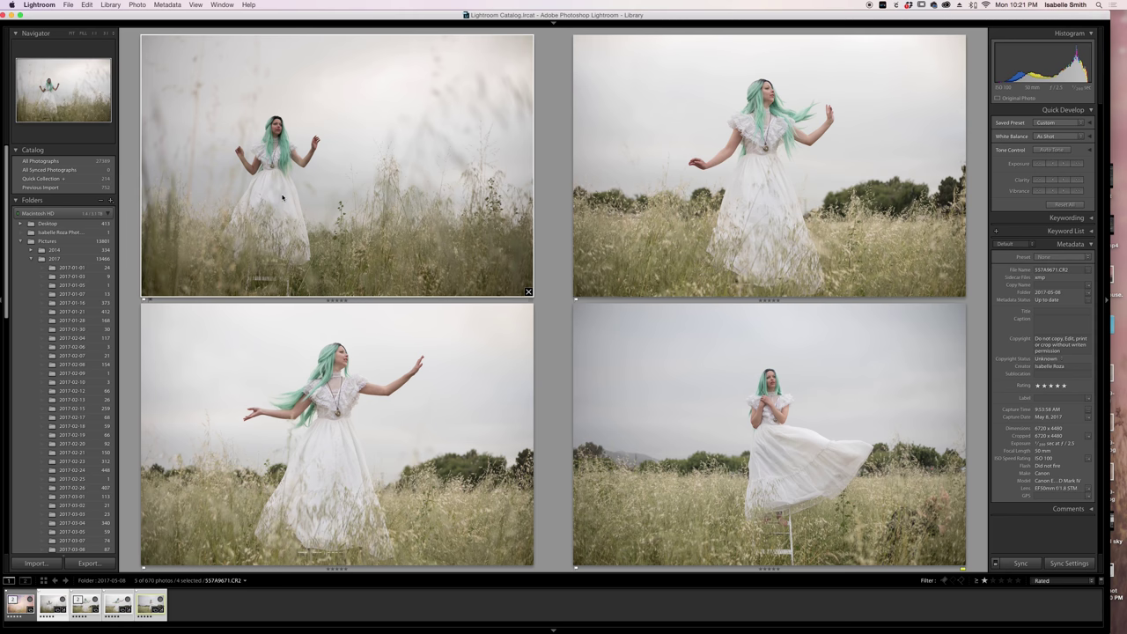
click(649, 381)
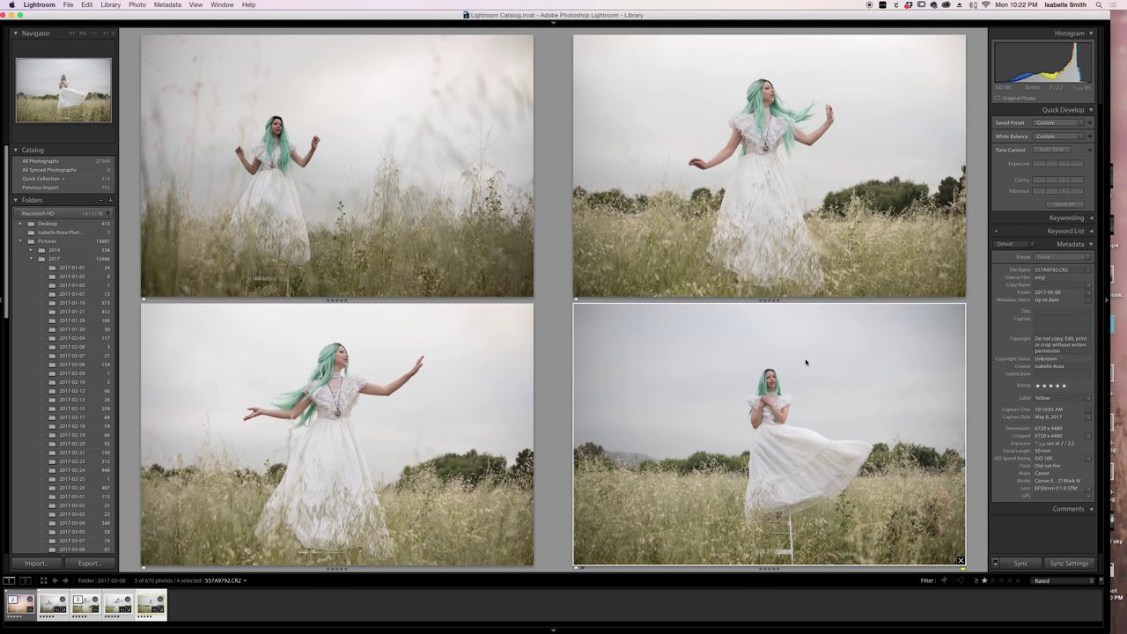
Step: Select 557A9671.CR2 together with 557A9706.CR2 to view the two photos side by side
double_click(29, 608)
click(44, 612)
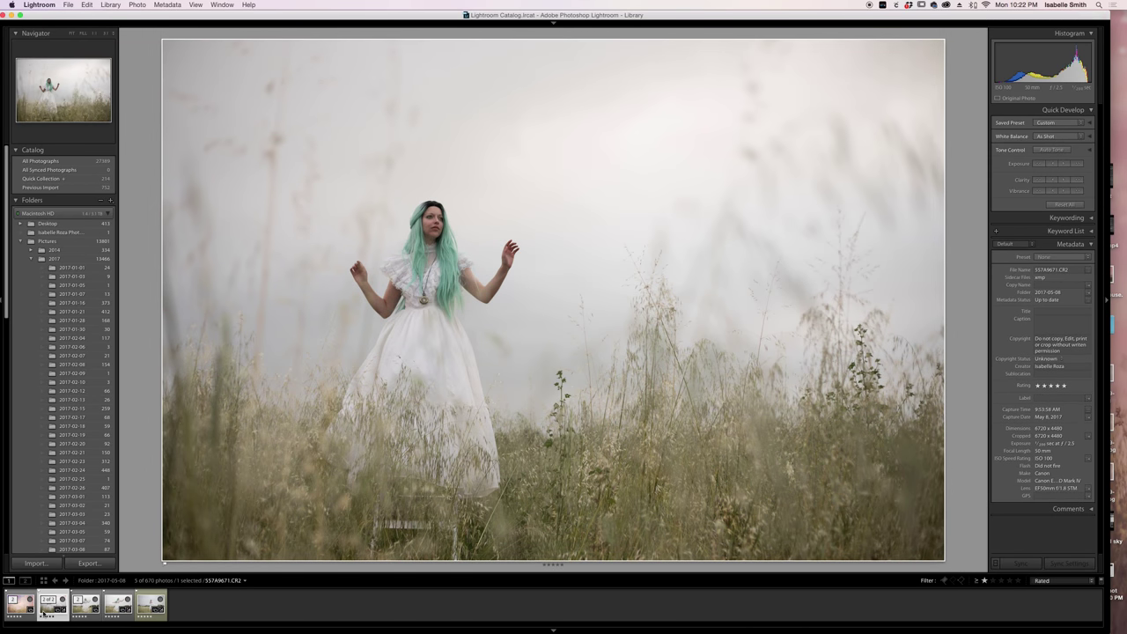
super+click(112, 613)
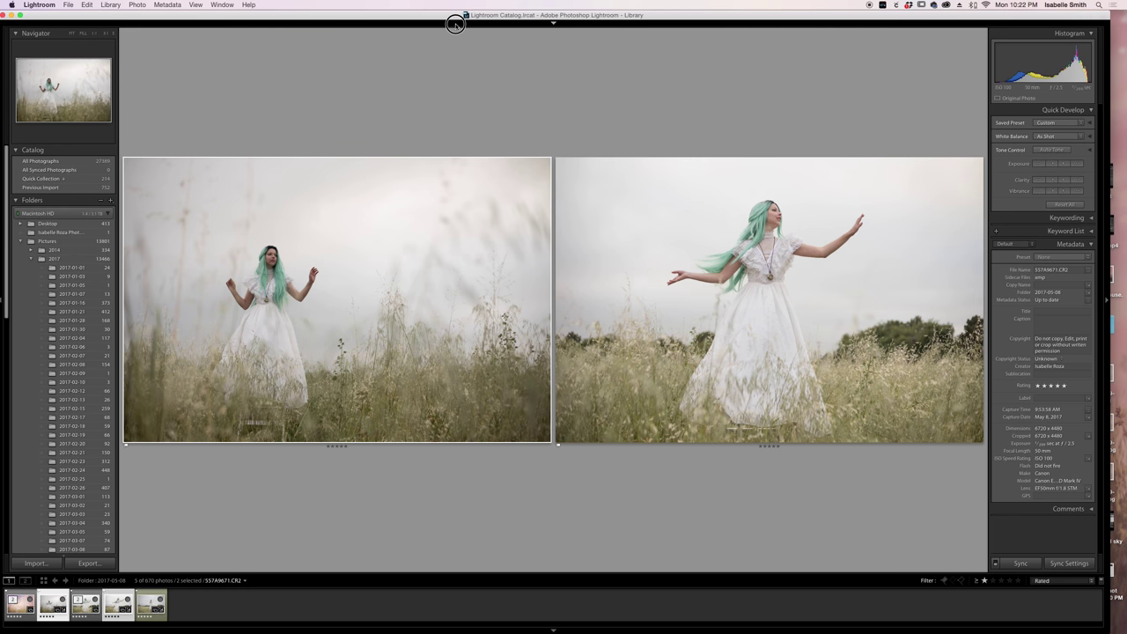
Step: Open 557A9671.CR2 in the Develop module and set its exposure to -0.20
mouse_move(496, 23)
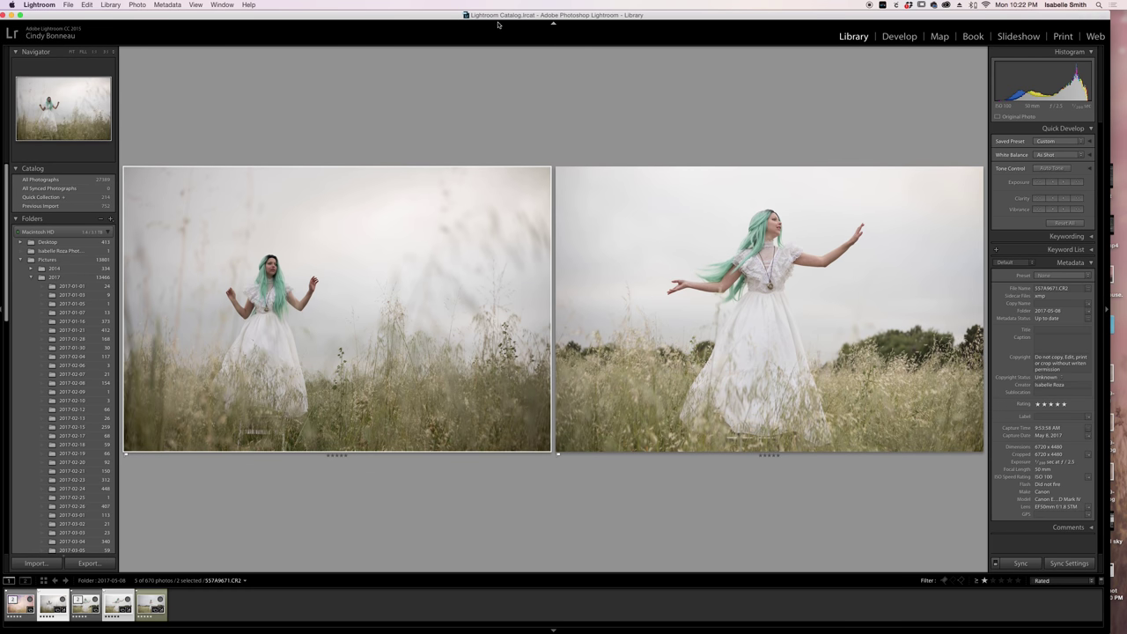
click(899, 36)
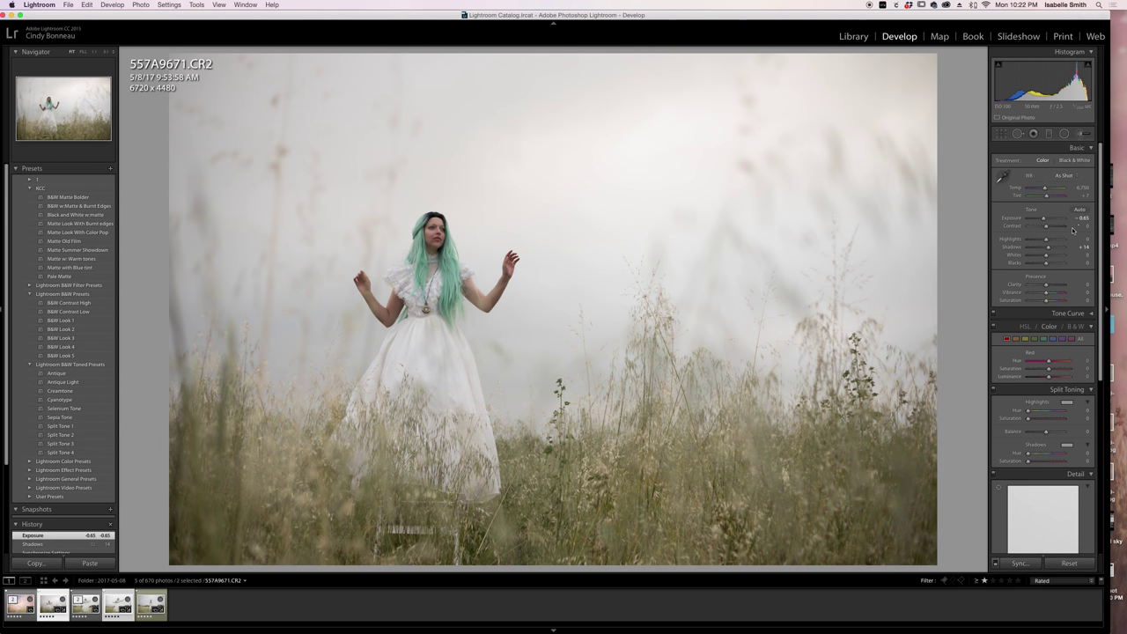
drag(1045, 220, 1046, 219)
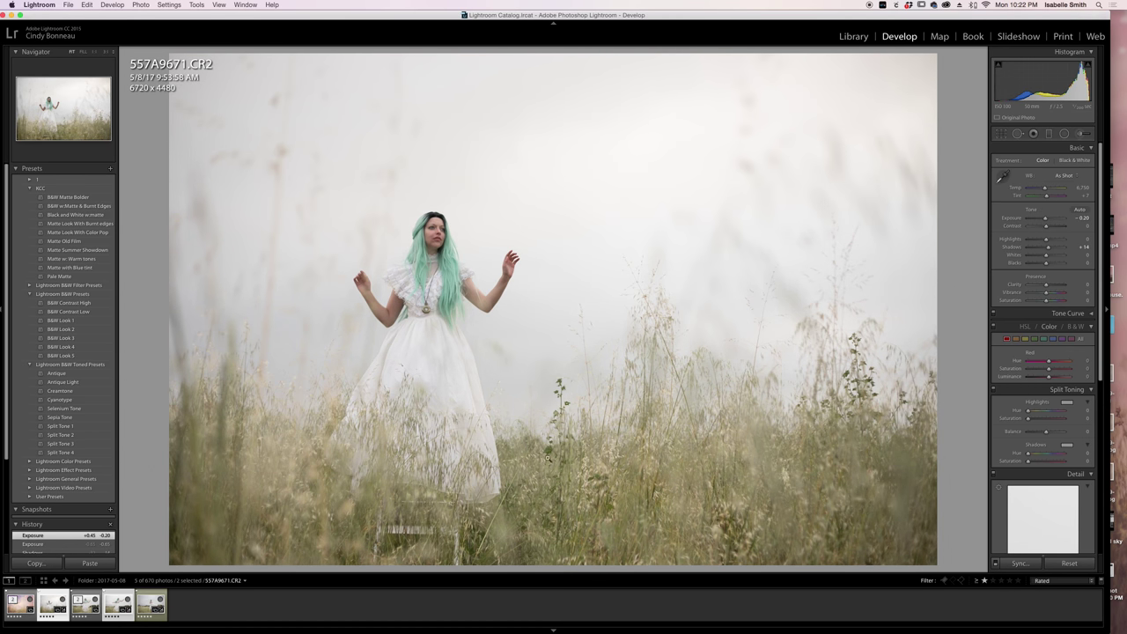
Step: Compare the brightness of 557A9671.CR2 with the closer shots 557A9702-Edit.tif and 557A9706.CR2
click(118, 606)
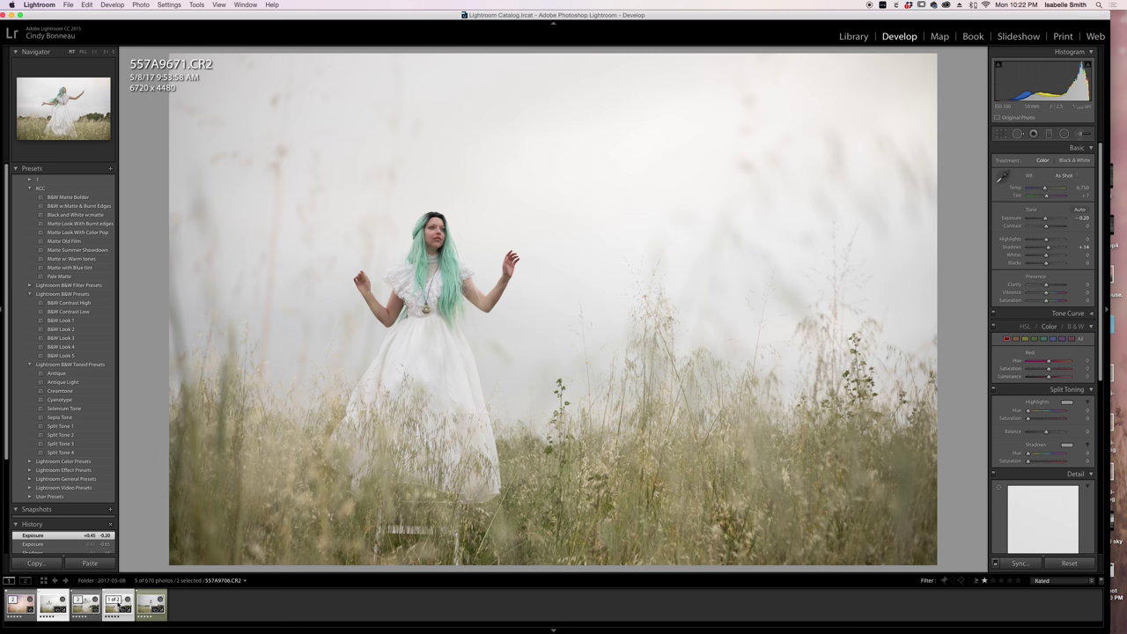
click(54, 605)
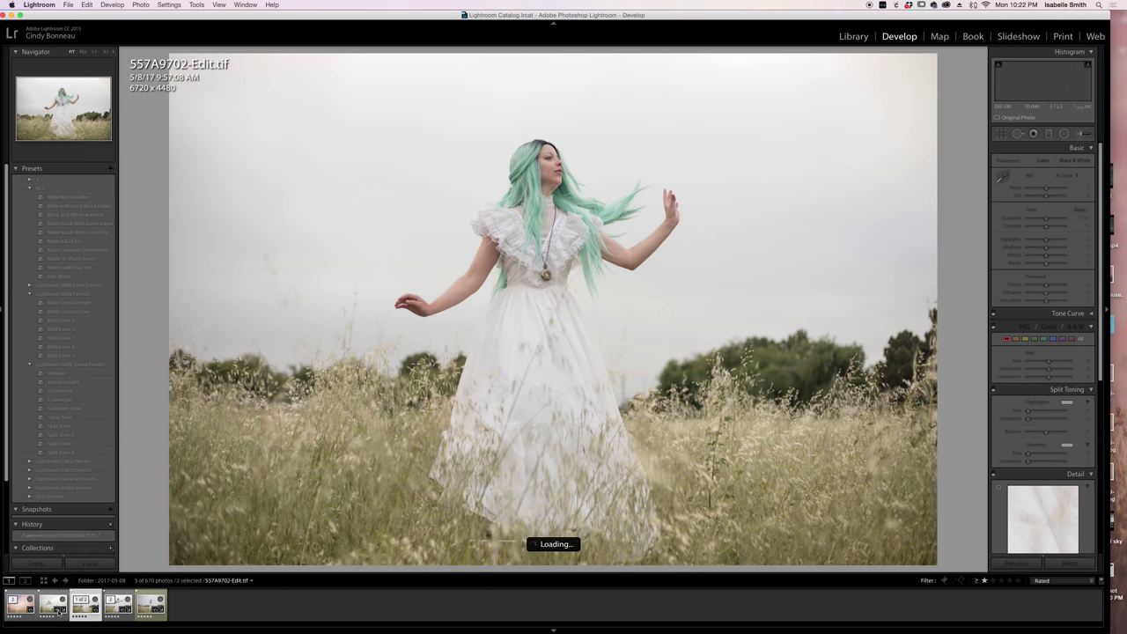
click(56, 608)
click(53, 608)
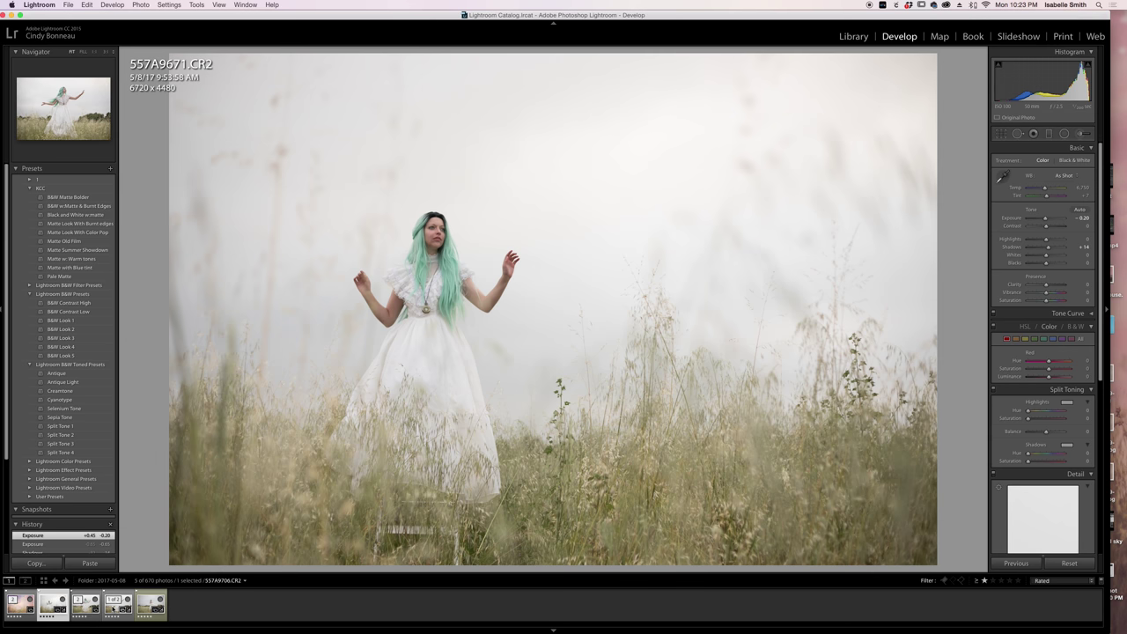
click(112, 608)
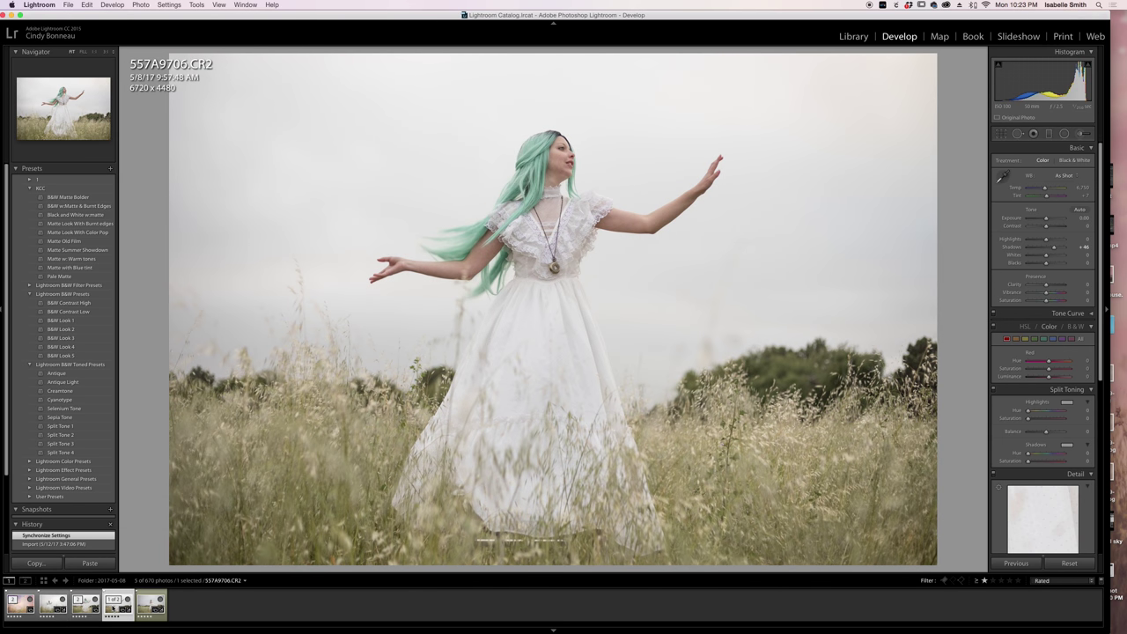
click(53, 607)
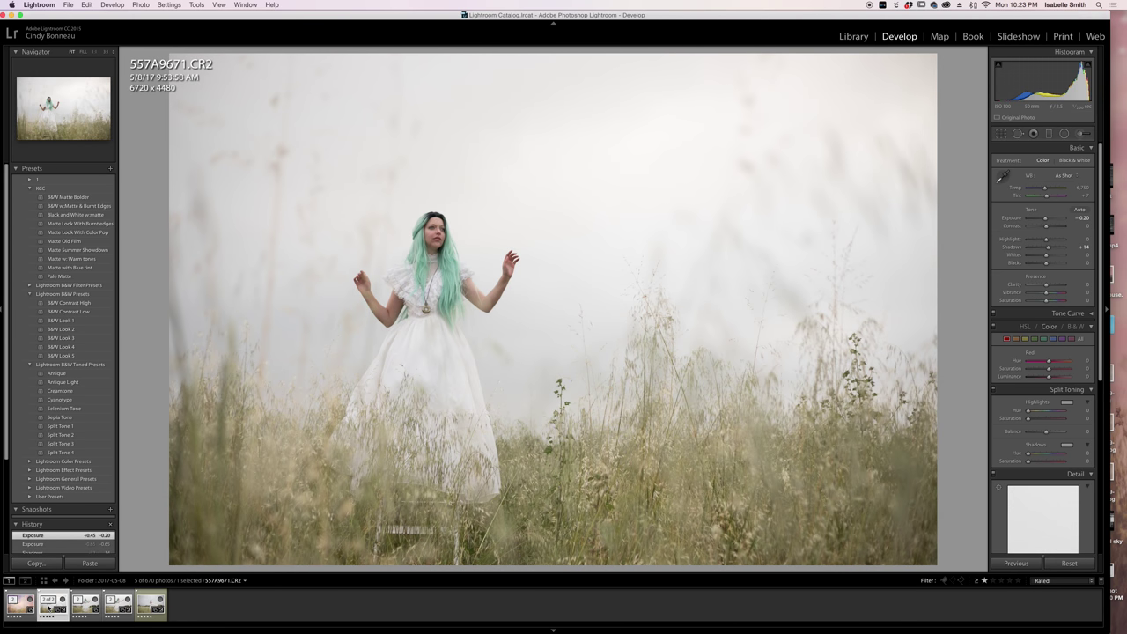
Step: Apply the previous develop settings from 557A9671.CR2 to 557A9702-Edit.tif, with exposure -0.20 and shadows +14
click(84, 609)
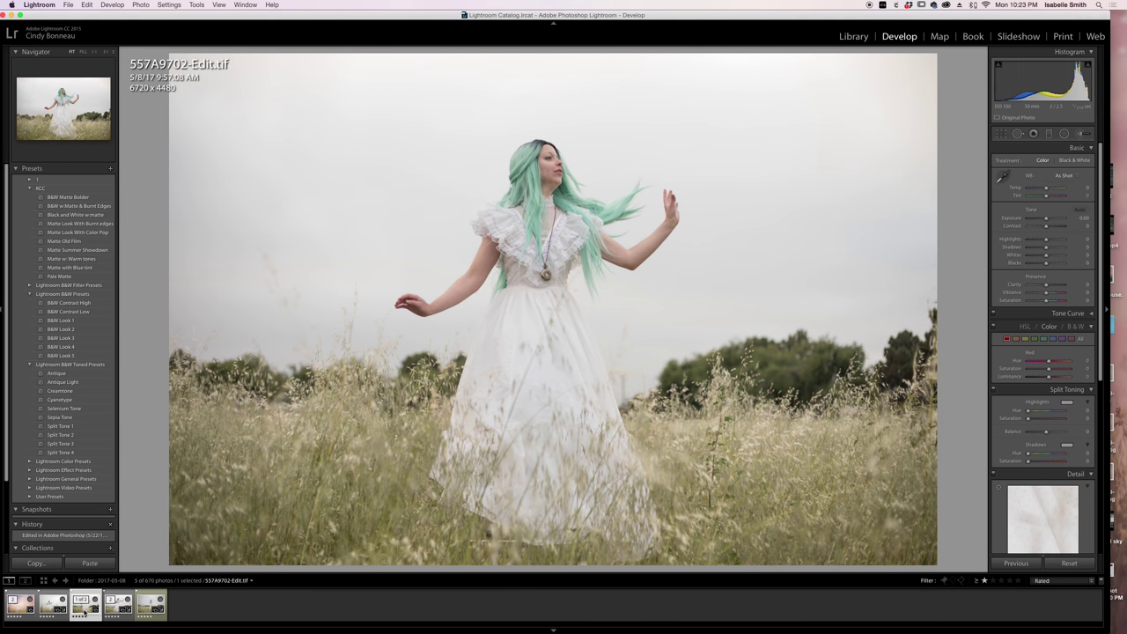
click(1020, 564)
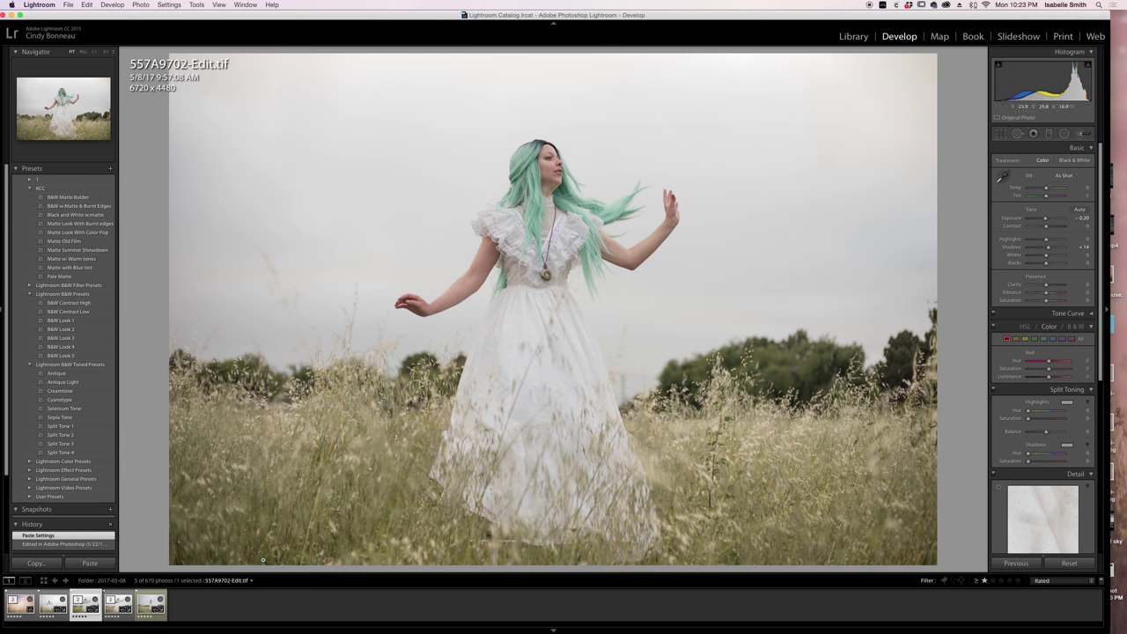
click(18, 606)
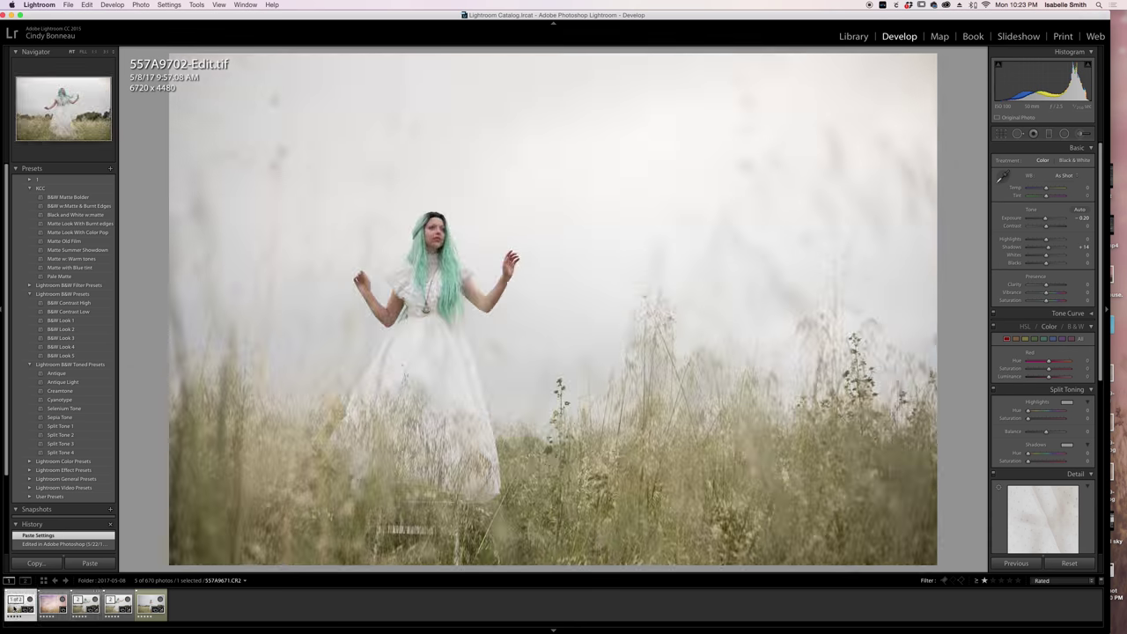
click(86, 605)
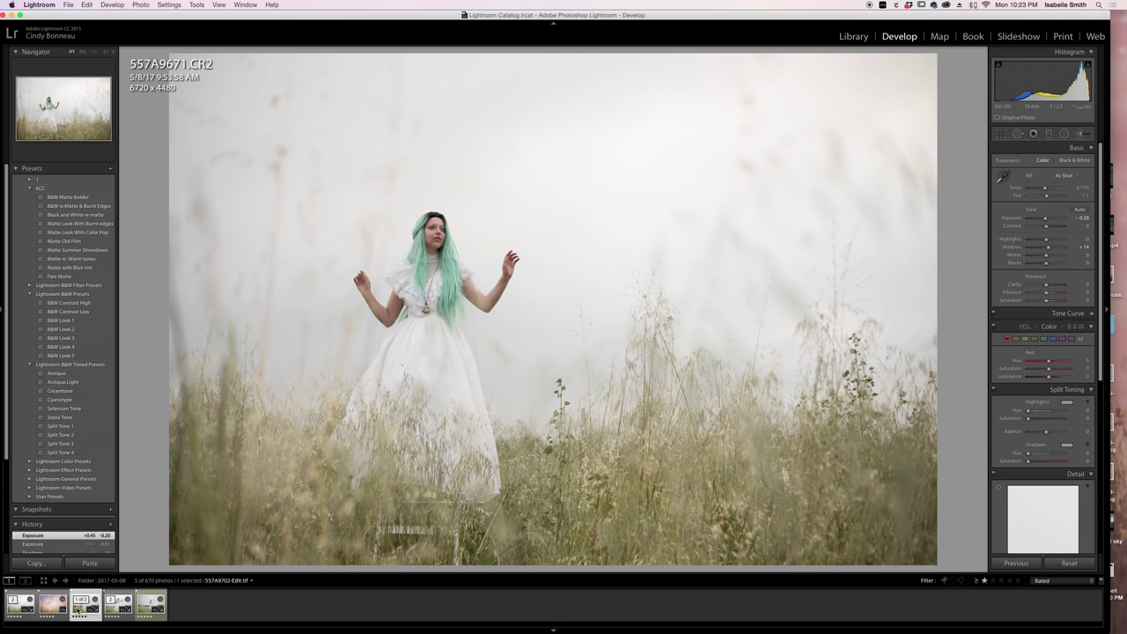
click(1028, 564)
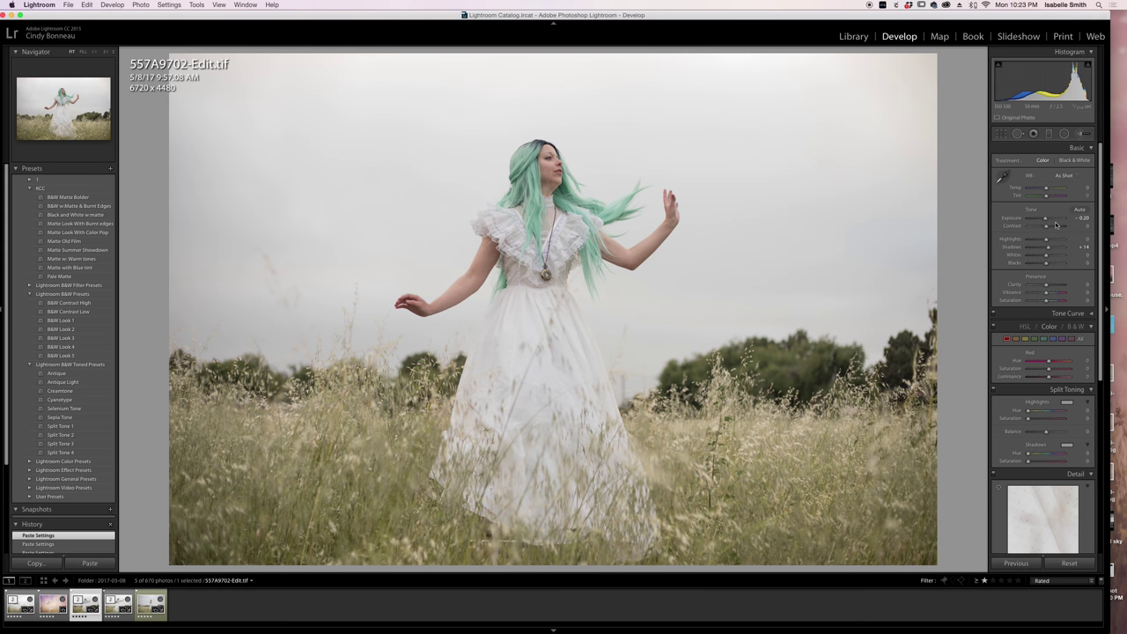
Step: Check the tones of 557A9671.CR2 against 557A9706.CR2, 557A9702-Edit.tif and 557A9792.CR2
click(11, 608)
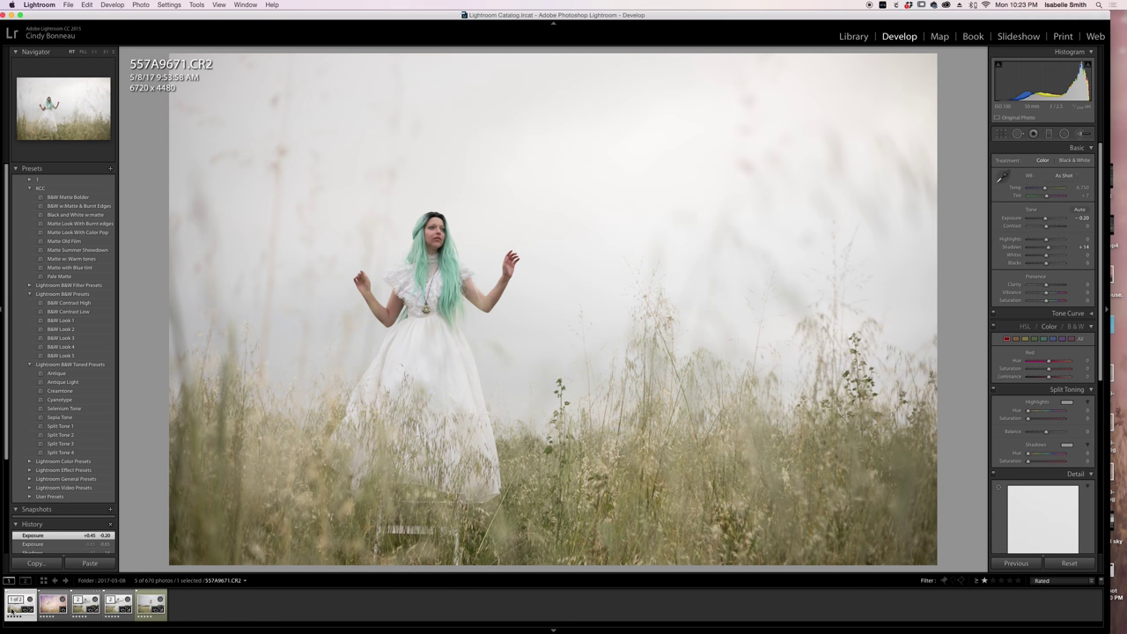
click(108, 613)
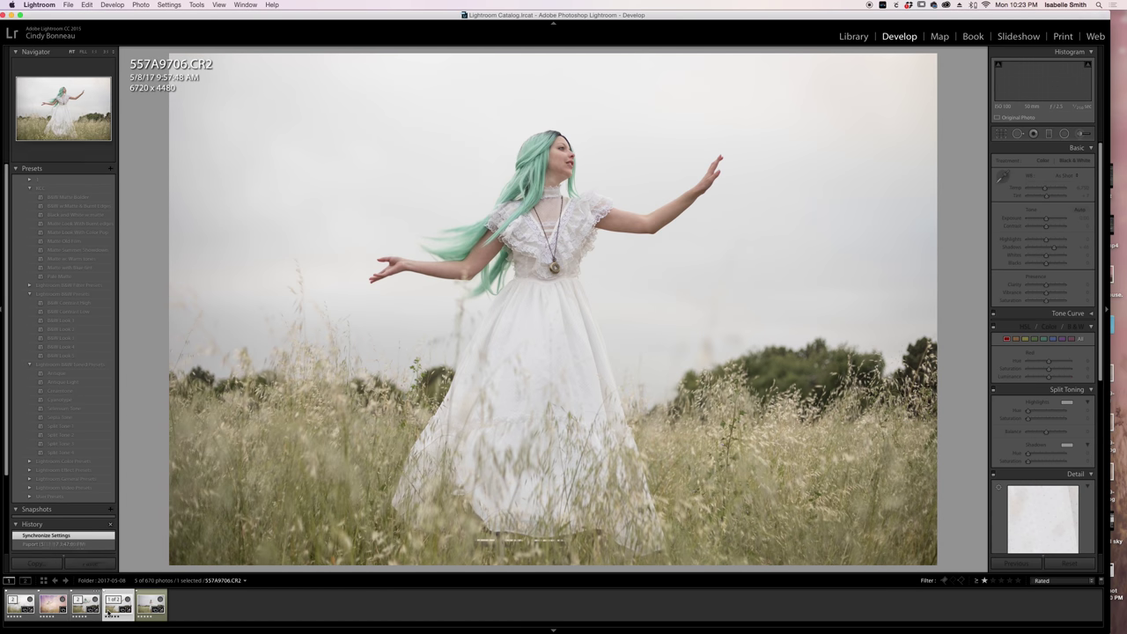
click(86, 611)
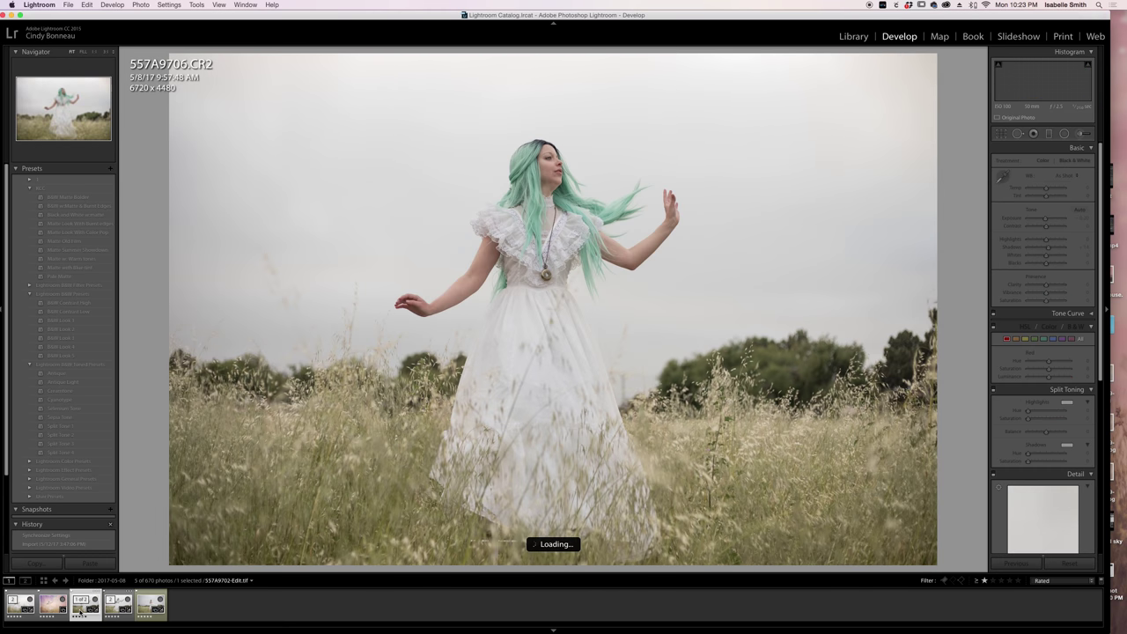
click(118, 607)
click(150, 610)
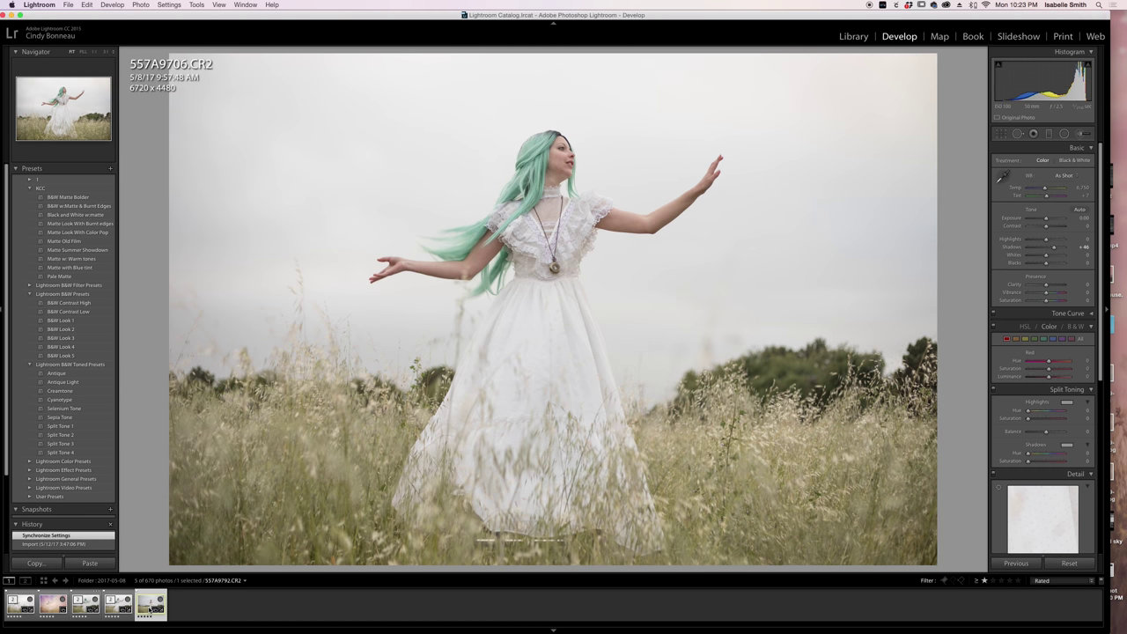
Step: Set the exposure of 557A9702-Edit.tif to -0.05
click(80, 606)
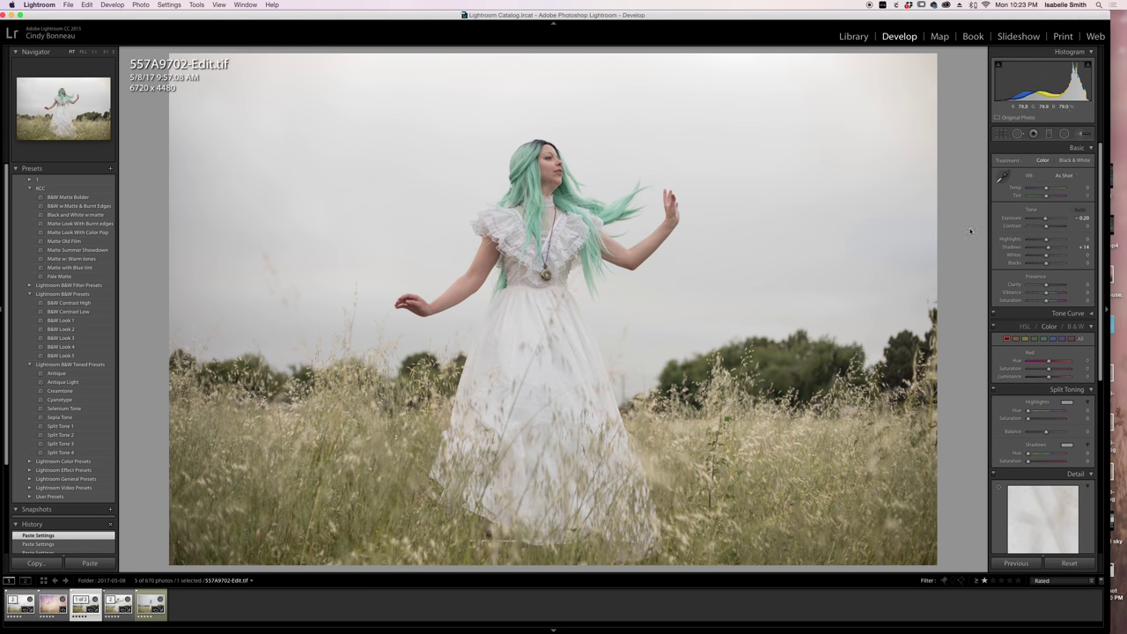
click(1045, 219)
drag(1046, 219, 1047, 220)
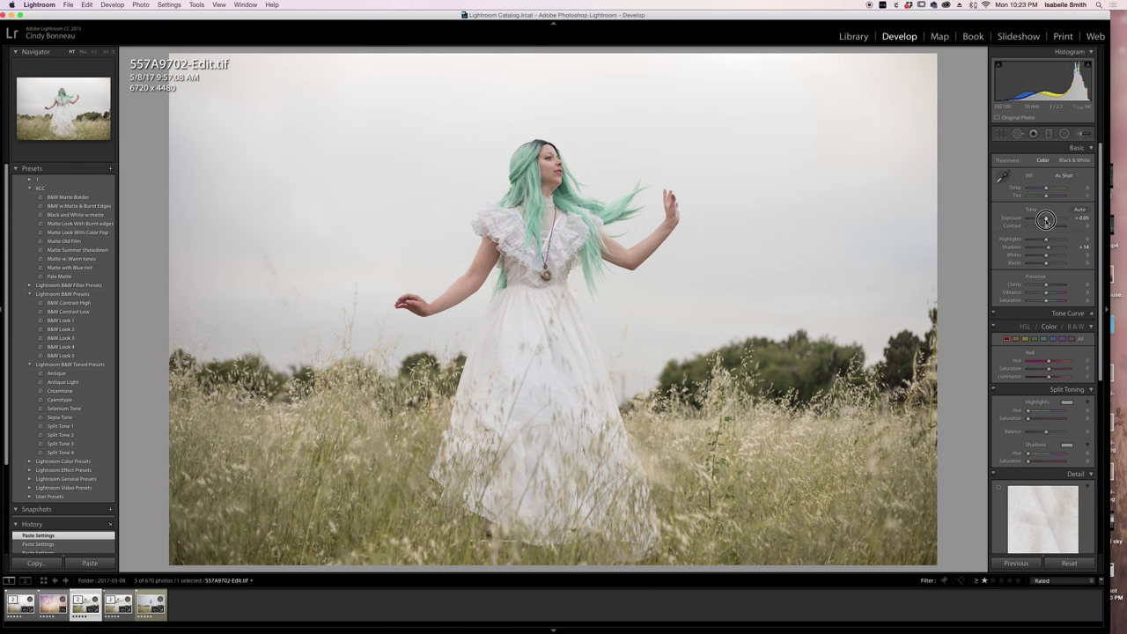
drag(1046, 219, 1047, 220)
Step: Compare the adjusted 557A9702-Edit.tif repeatedly with 557A9671.CR2 and 557A9706.CR2 to judge how their exposures match
click(16, 612)
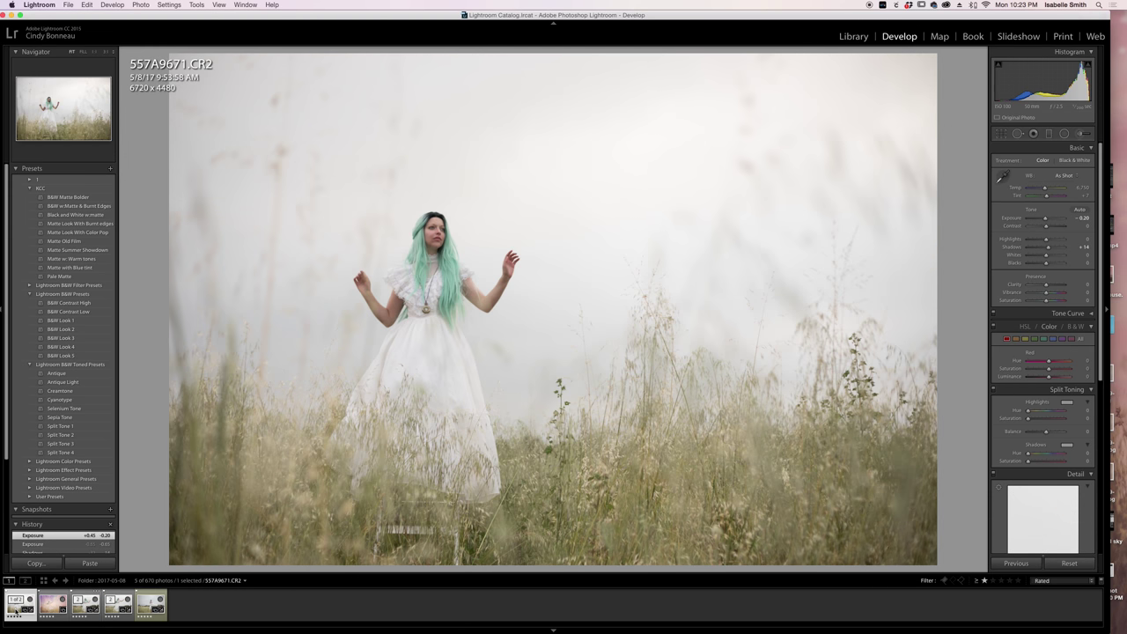
click(86, 606)
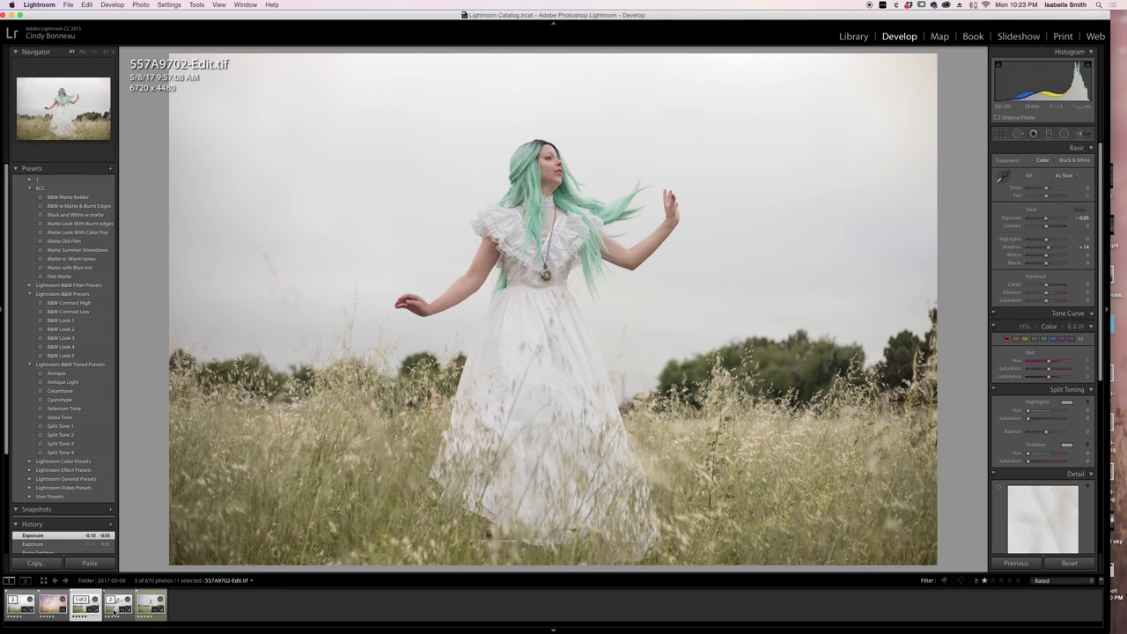
click(114, 609)
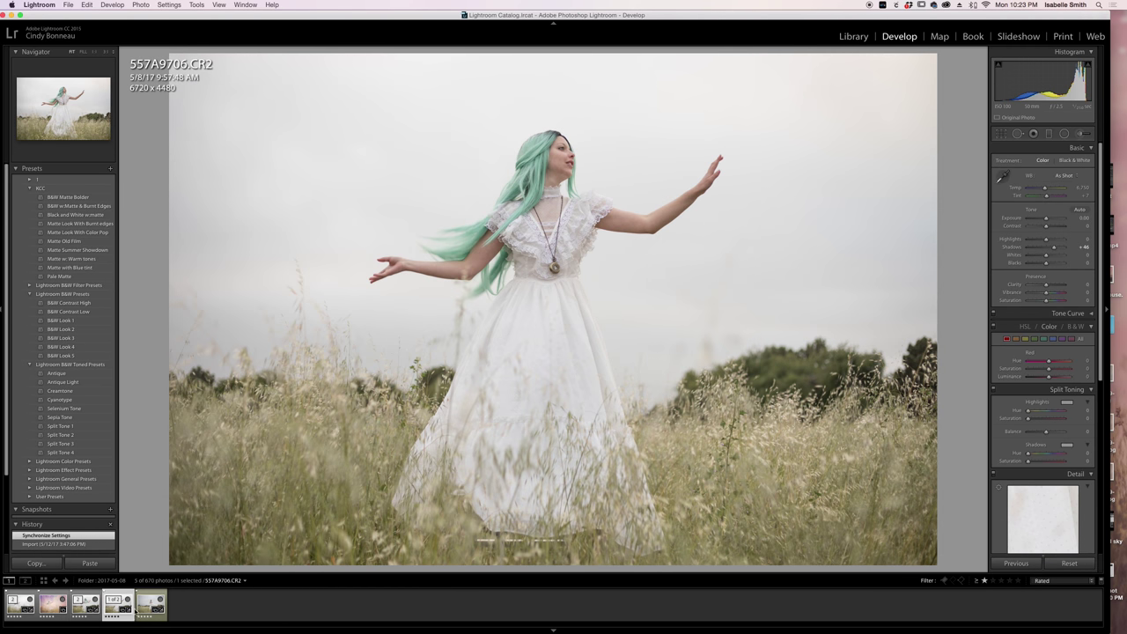
click(83, 609)
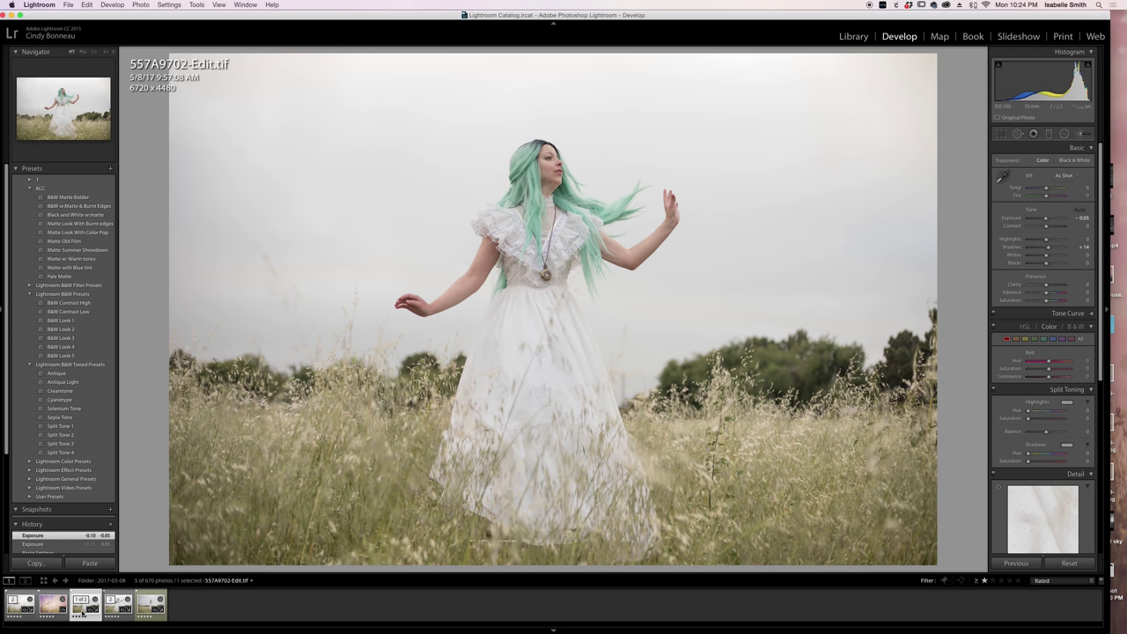
click(11, 609)
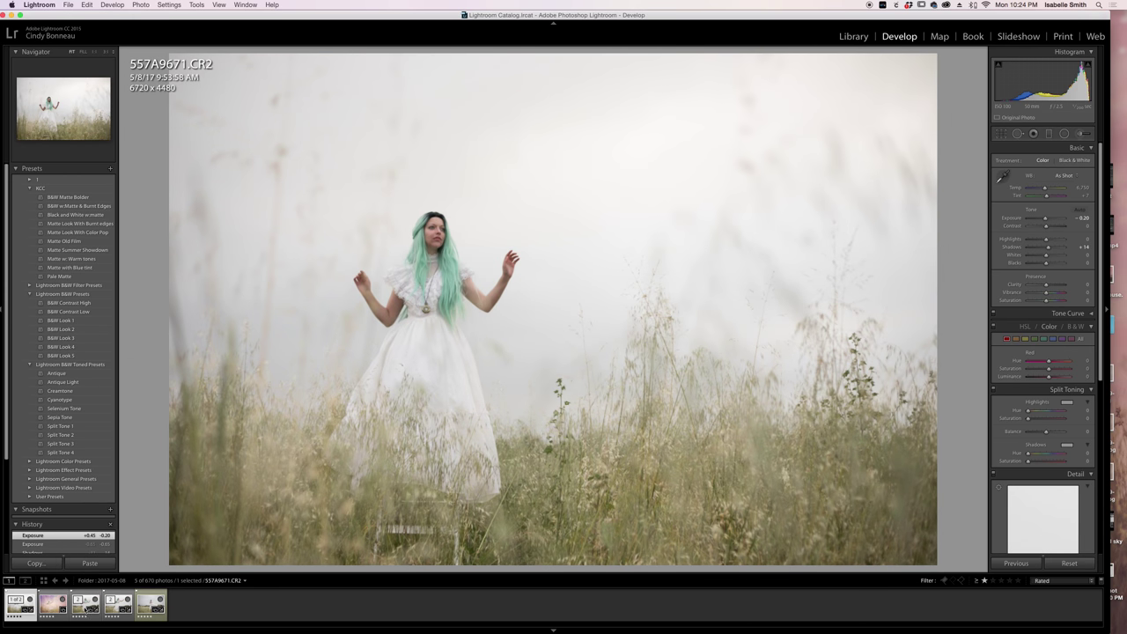
click(79, 612)
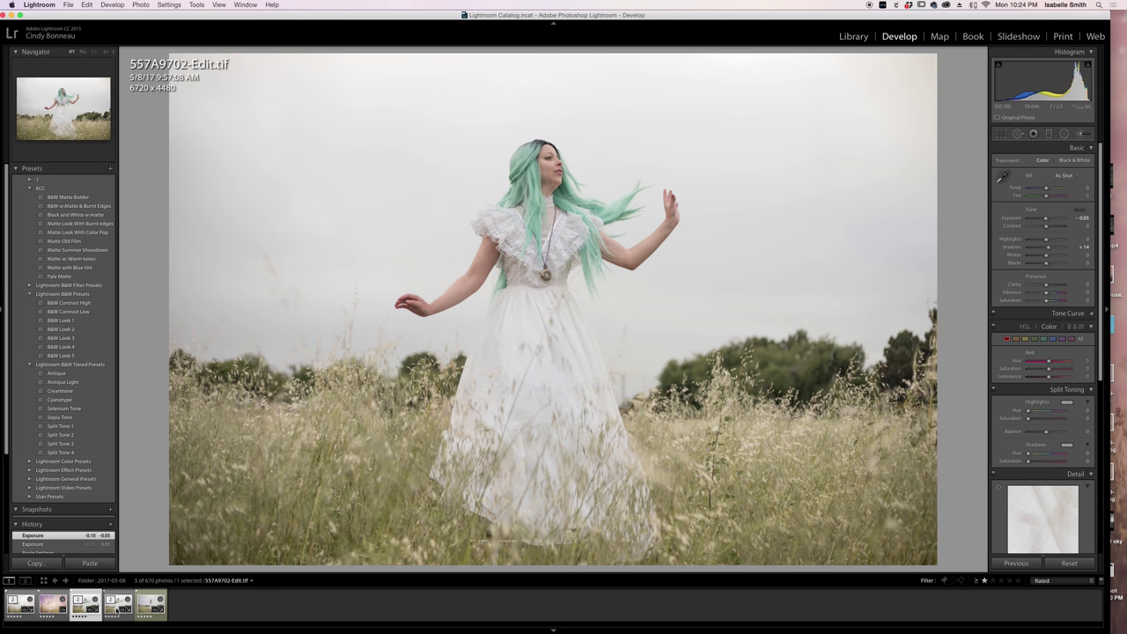
click(114, 610)
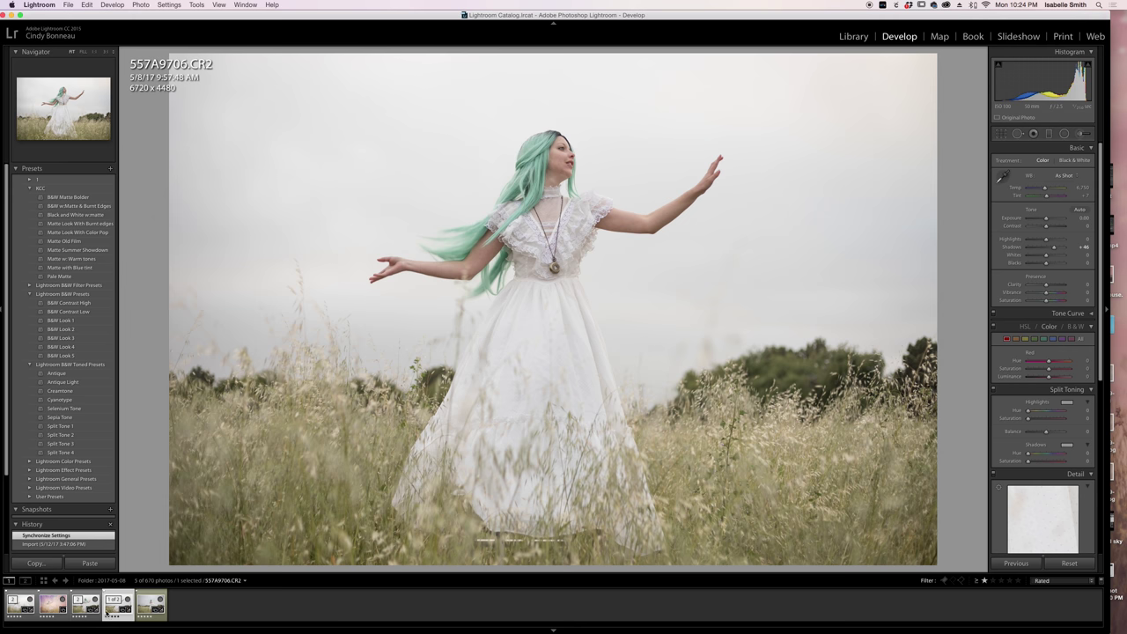
Step: Try exposures of -0.45, -0.30 and -0.12 on 557A9702-Edit.tif, checking each against 557A9706.CR2
click(79, 612)
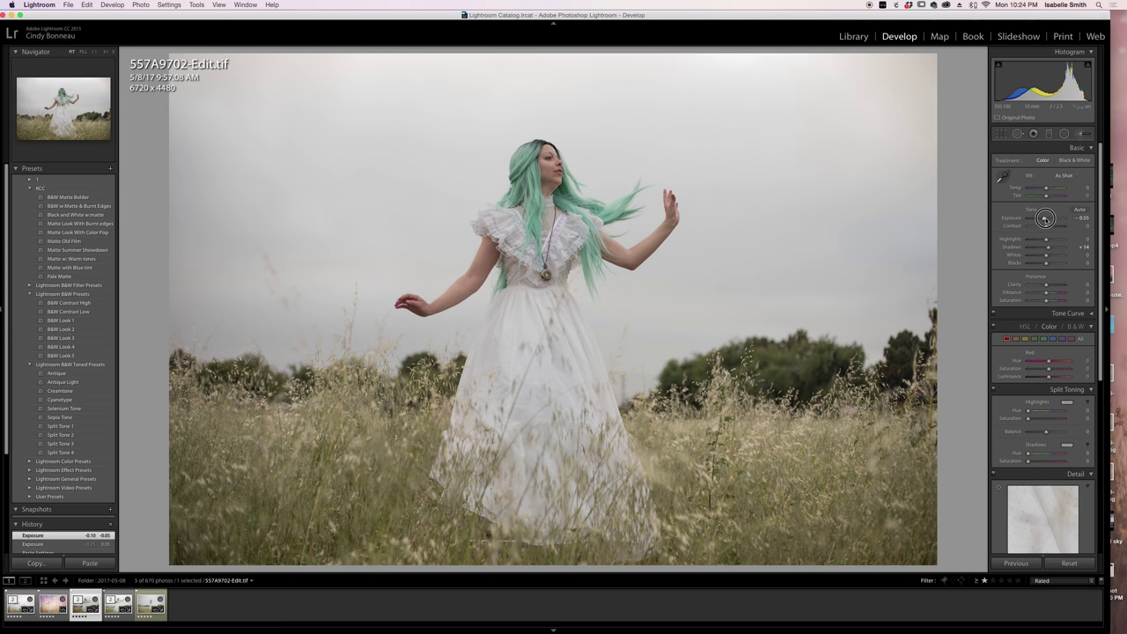
drag(1047, 220, 1046, 218)
click(121, 608)
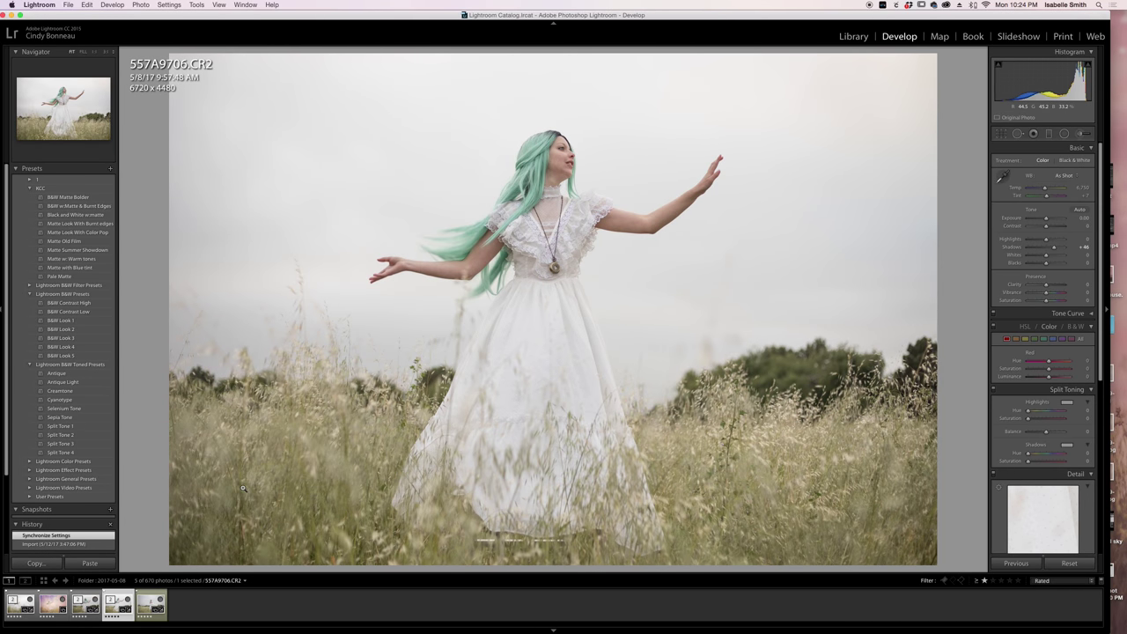
click(79, 612)
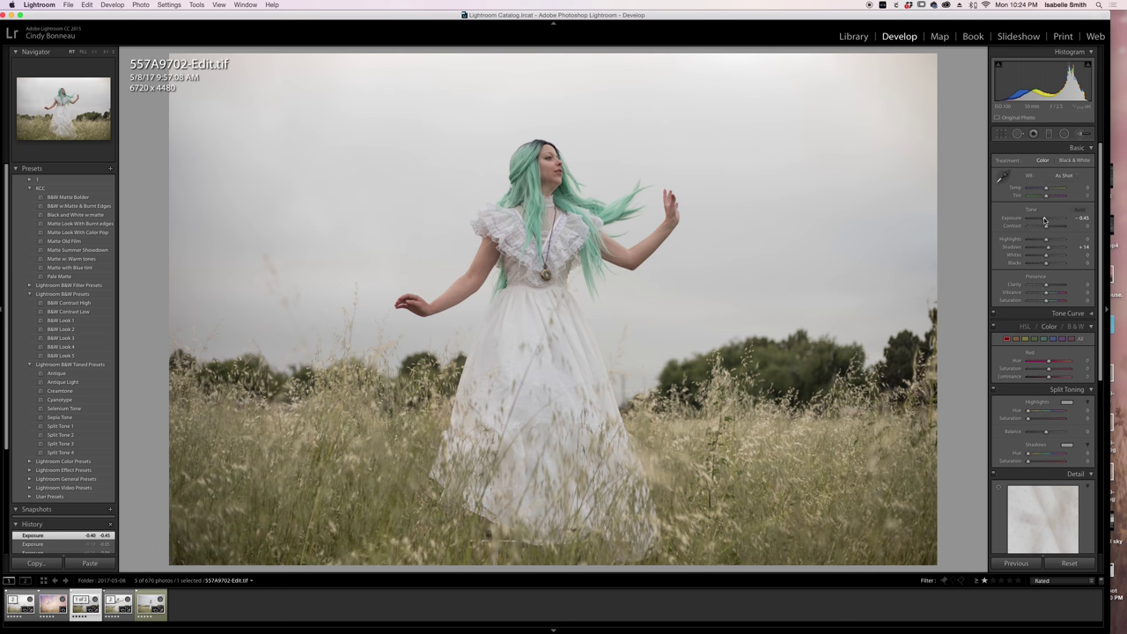
drag(1045, 220, 1045, 220)
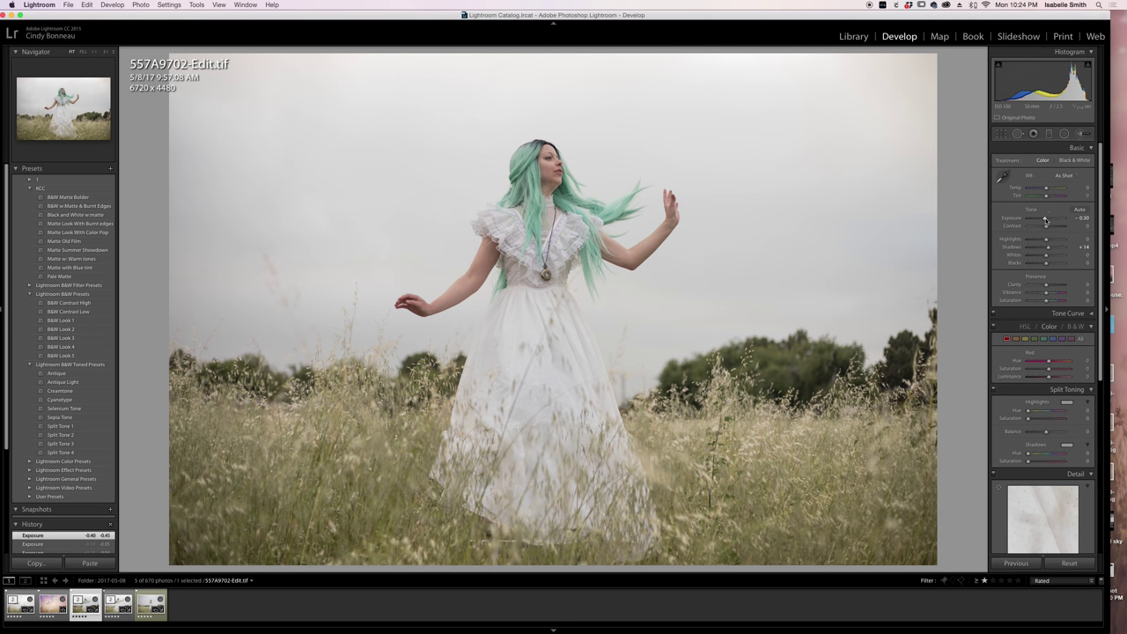
click(117, 607)
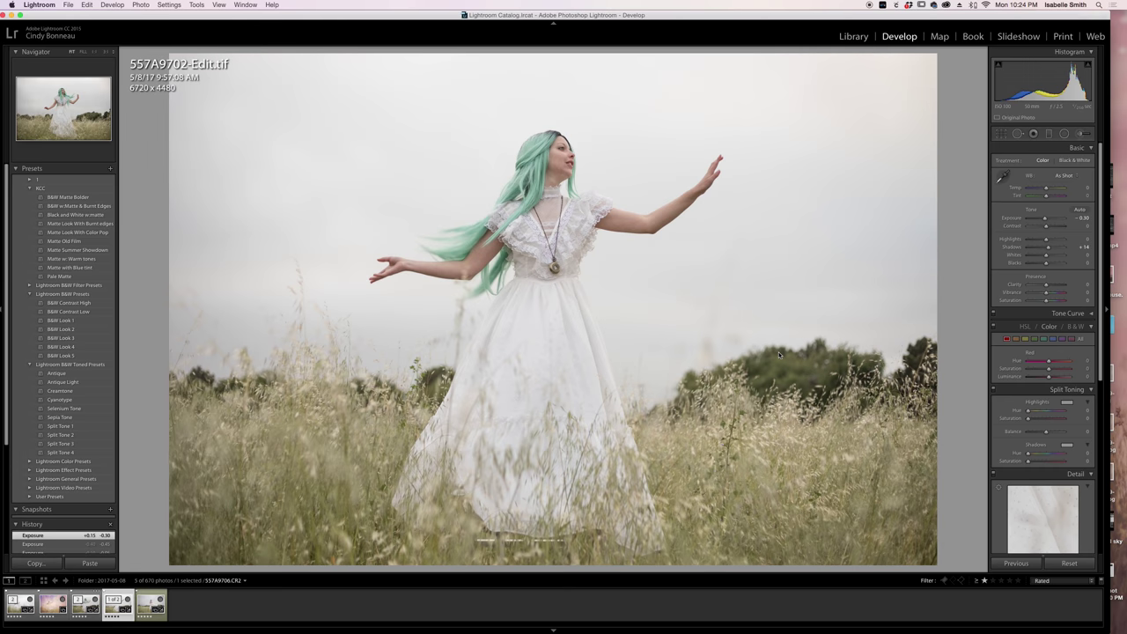
click(86, 608)
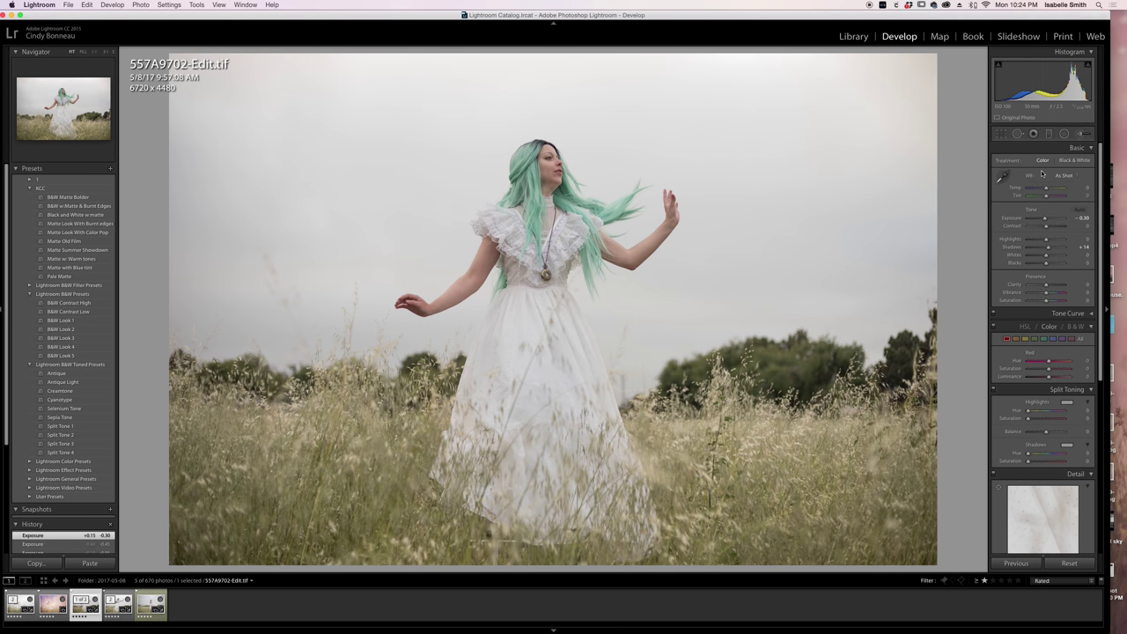
drag(1045, 218, 1046, 222)
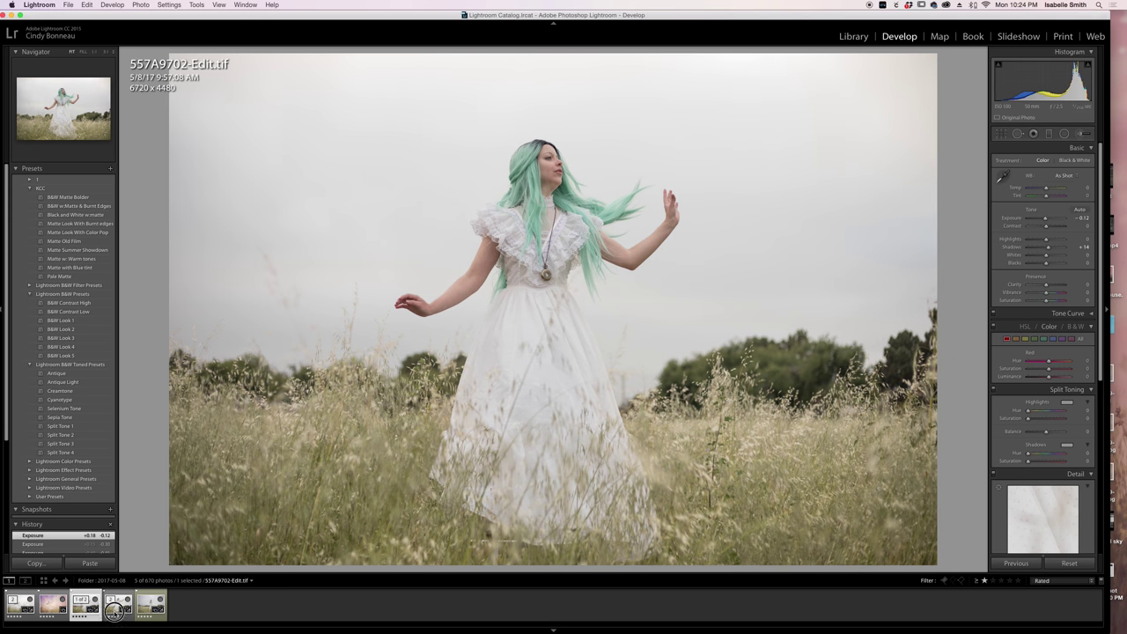
click(115, 608)
click(80, 608)
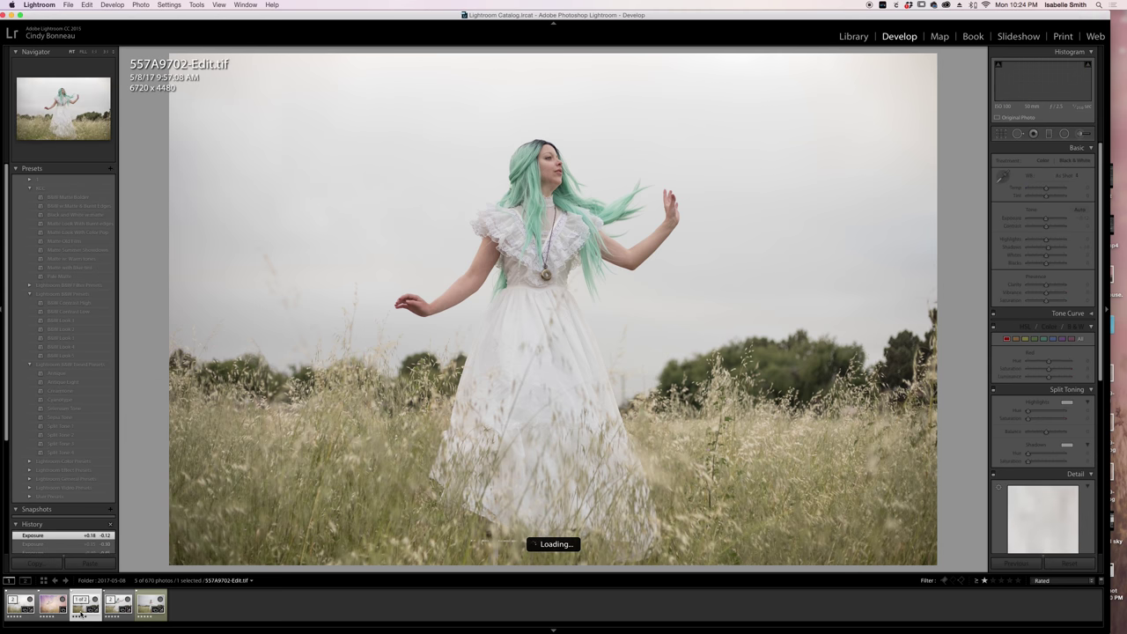
click(1081, 218)
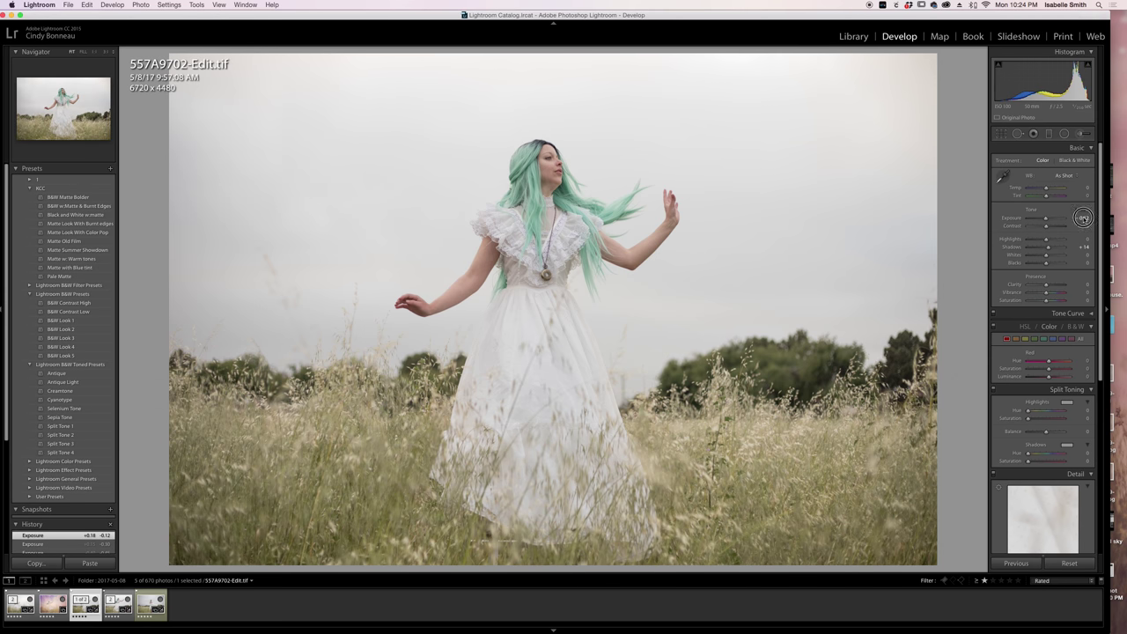
text(5)
key(Return)
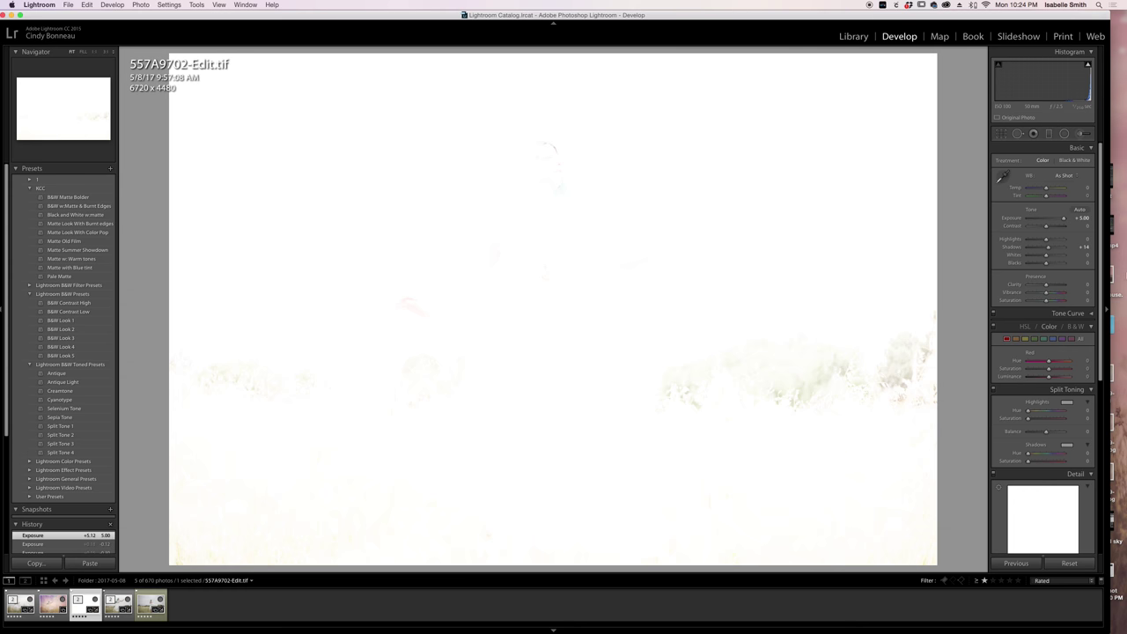
Step: Set the exposure of 557A9702-Edit.tif to 0 and check it against 557A9706.CR2
click(1081, 217)
key(BackSpace)
text(0)
key(Return)
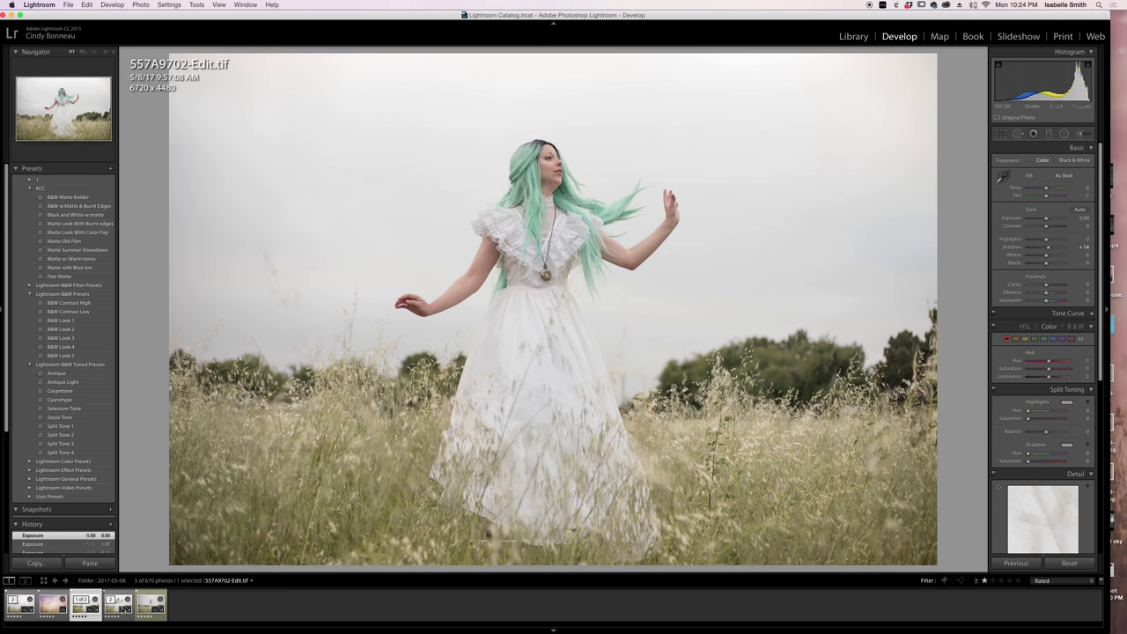
click(112, 613)
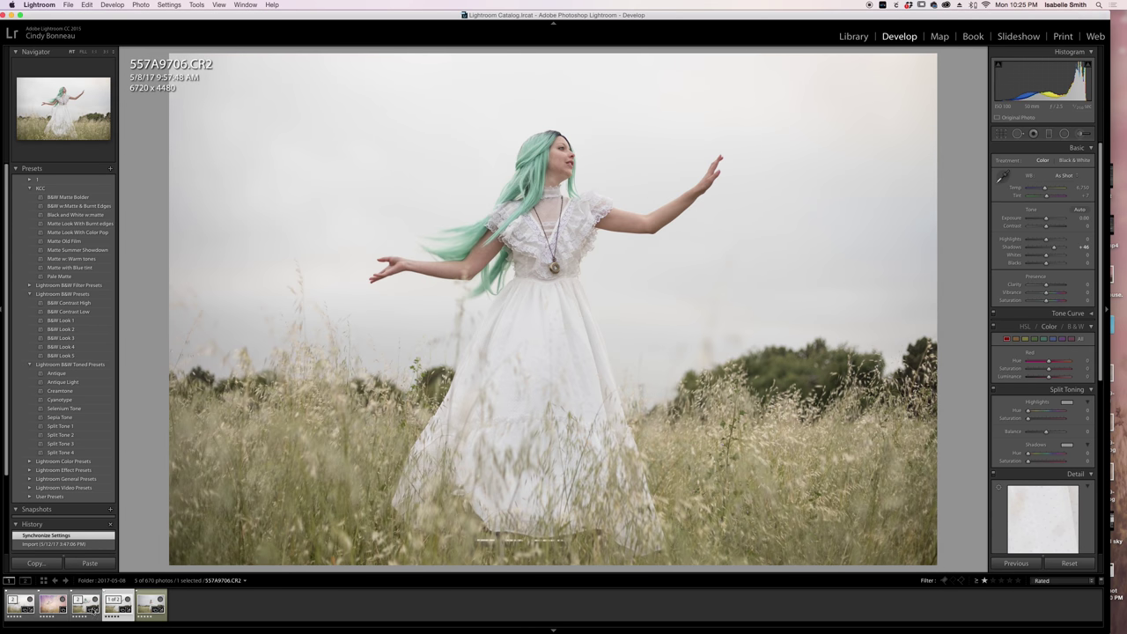
click(85, 610)
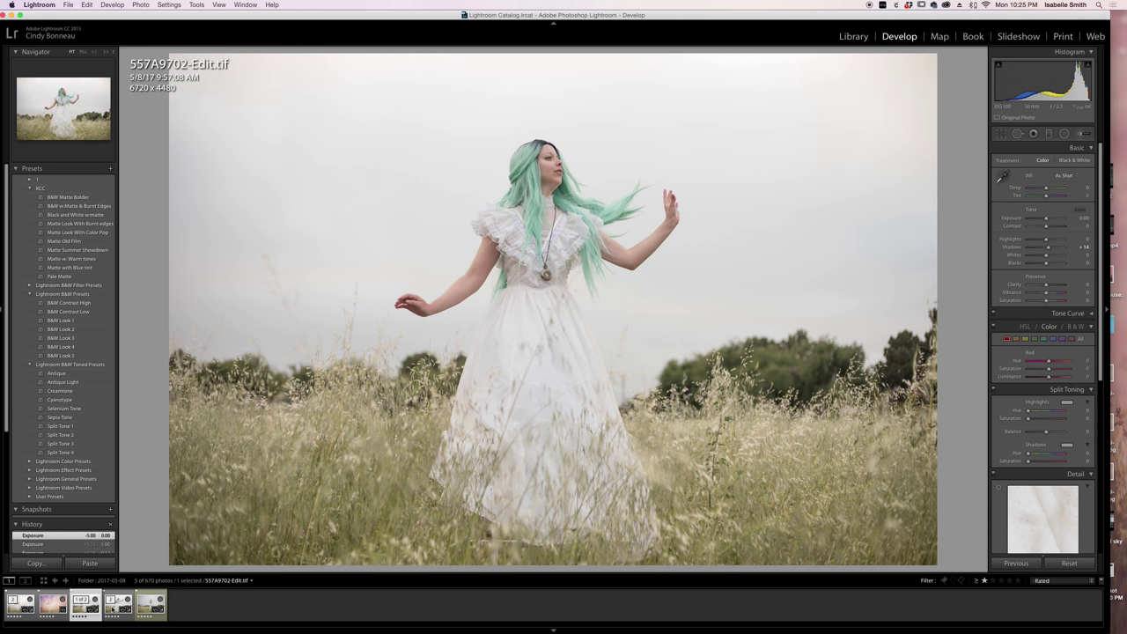
Step: Compare the tones of 557A9792.CR2 with those of 557A9706.CR2 by alternating between the two photos
click(112, 608)
click(148, 607)
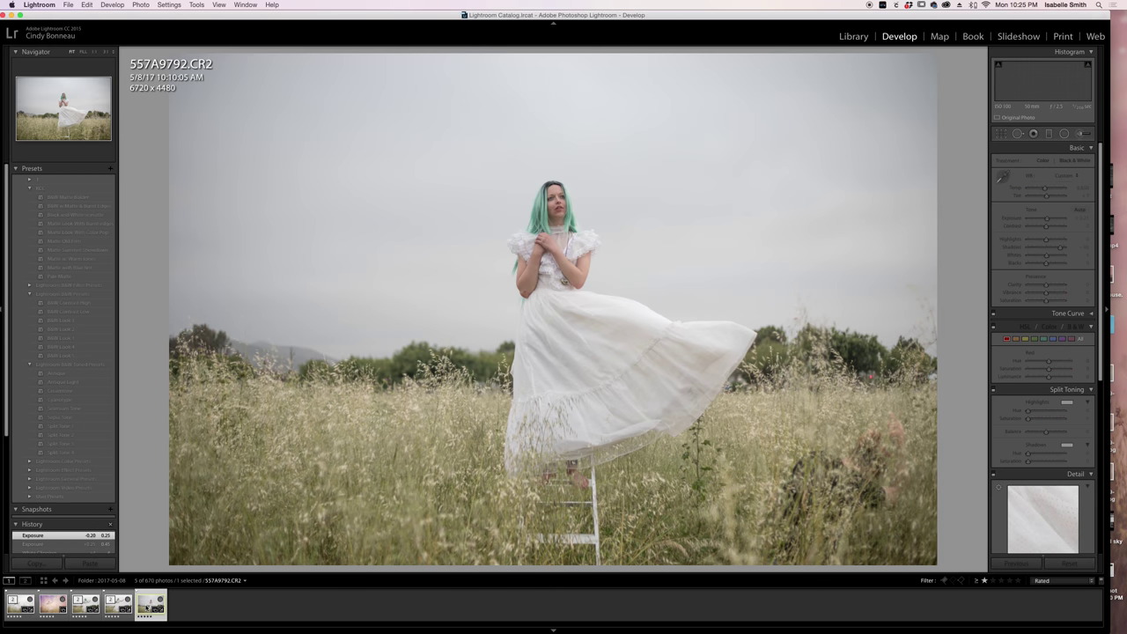
click(111, 610)
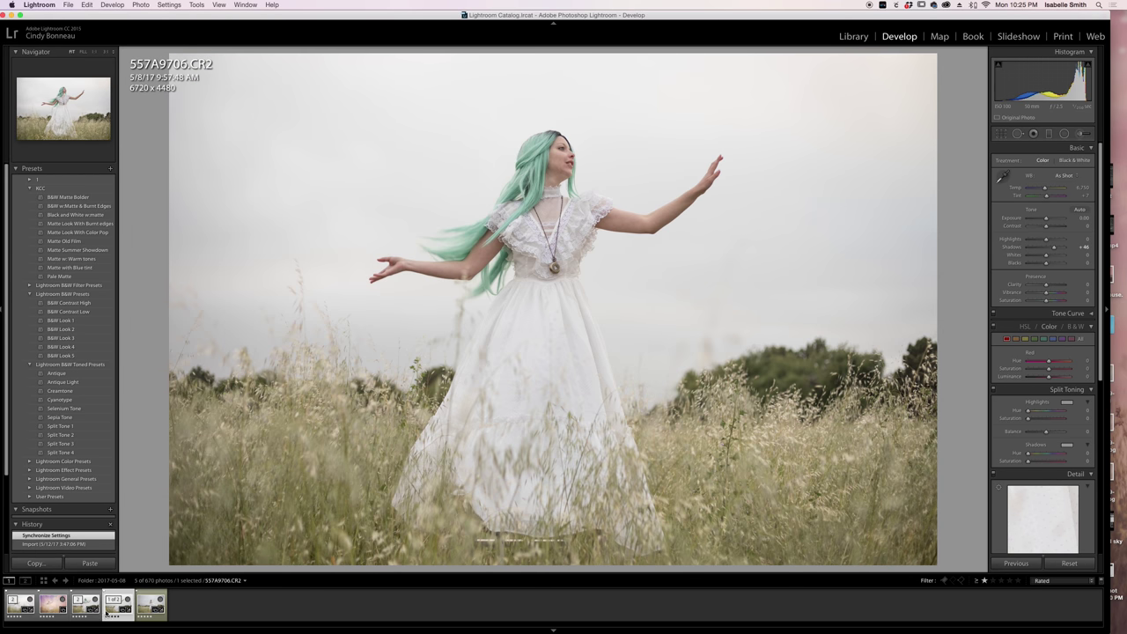
click(141, 608)
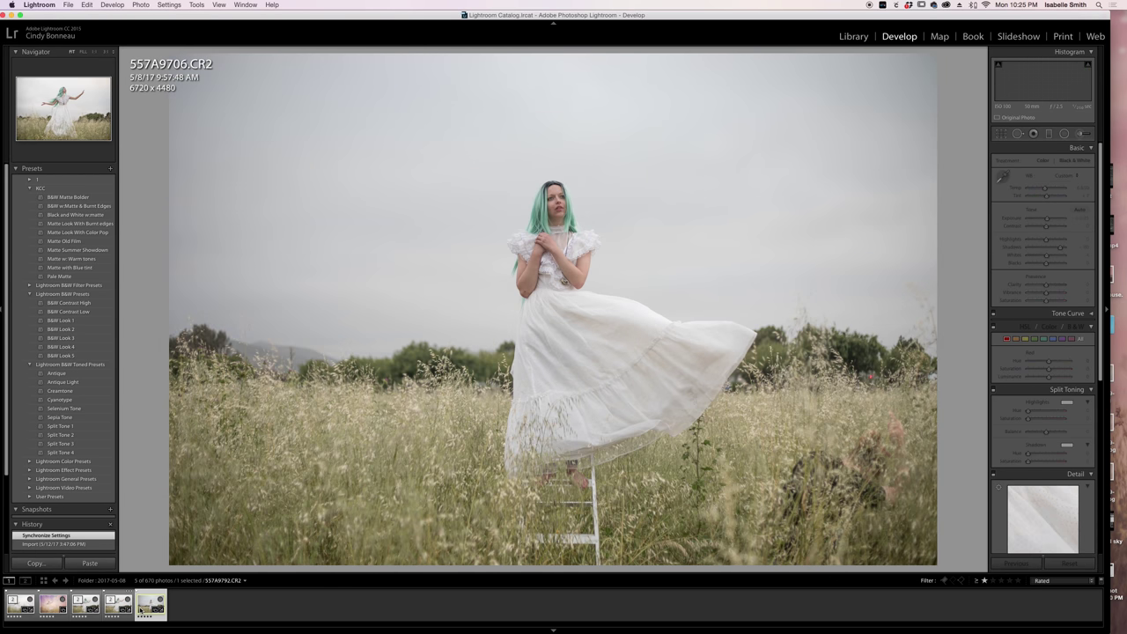
click(119, 608)
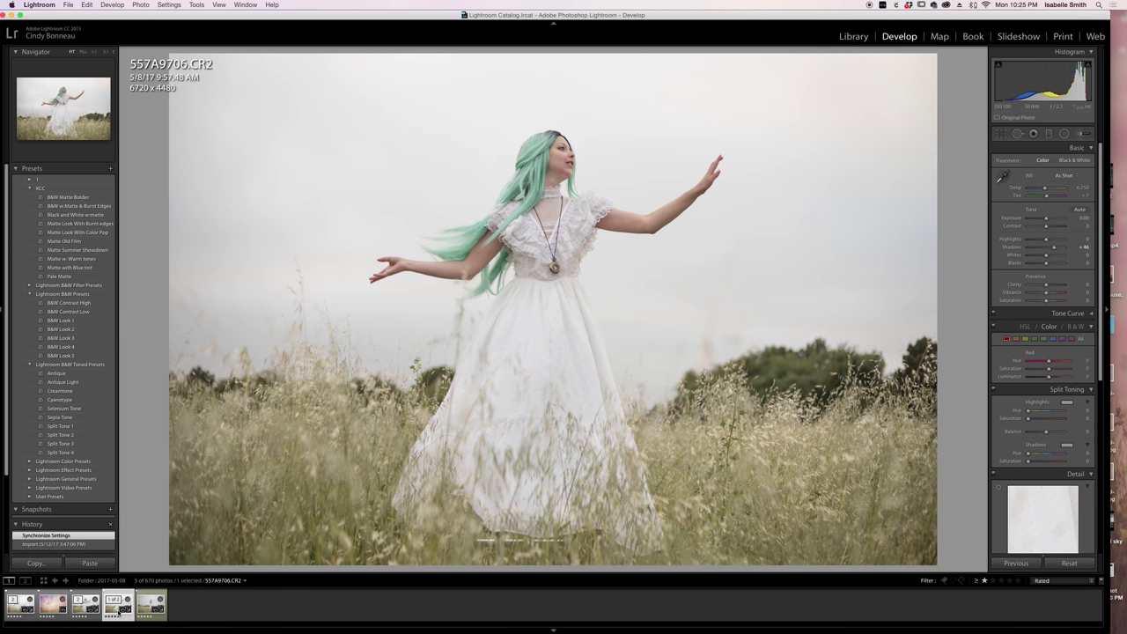
click(141, 608)
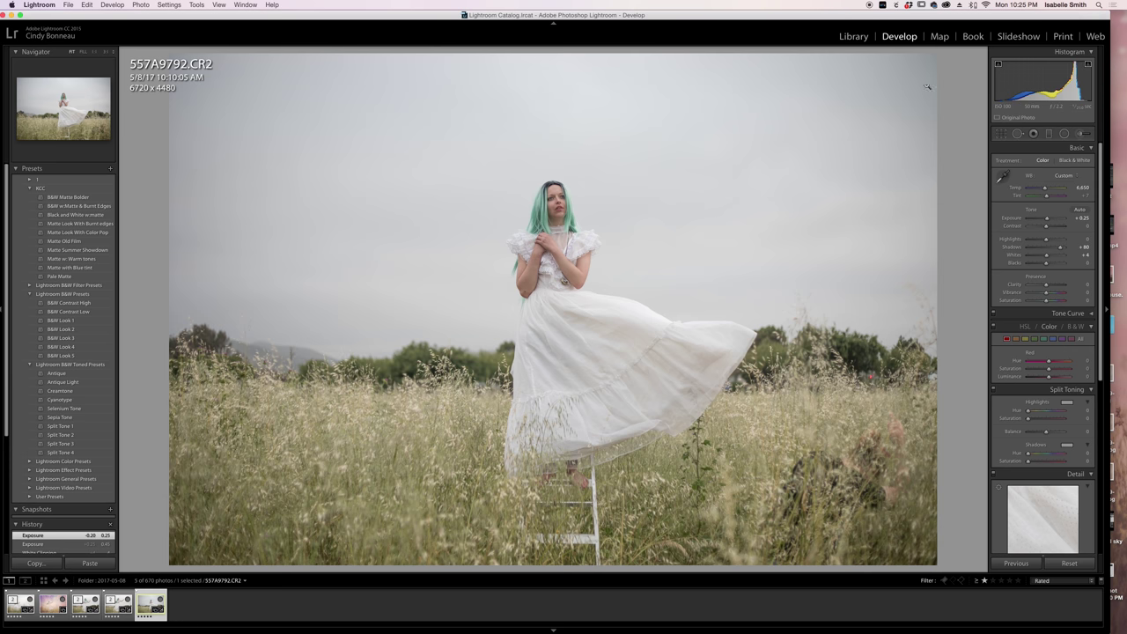
click(109, 613)
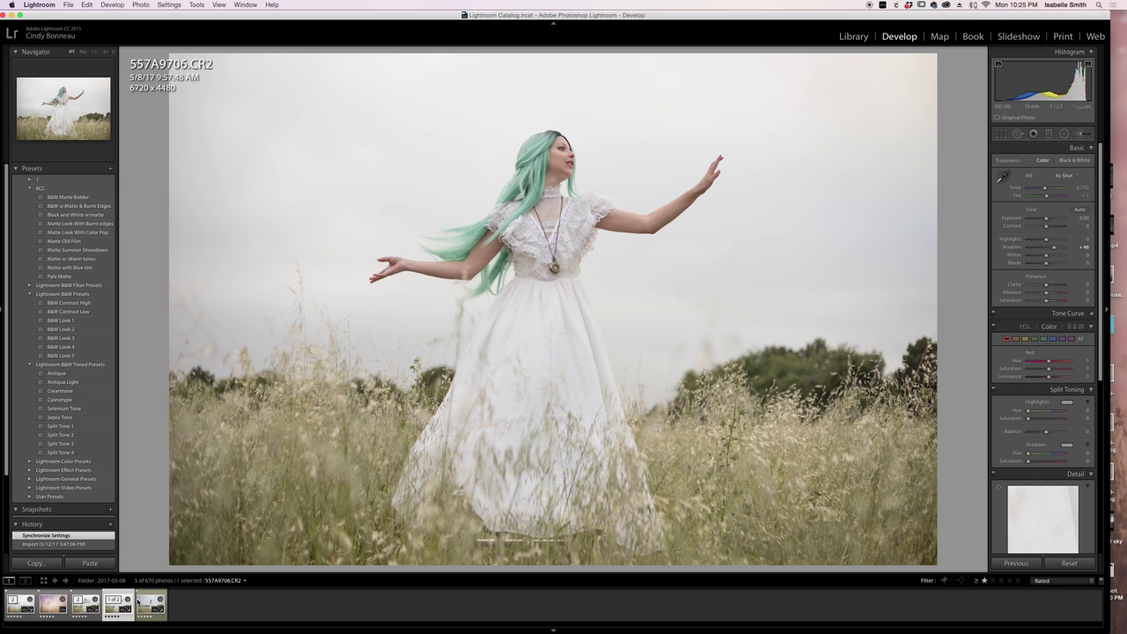
Step: Set the exposure of 557A9792.CR2 to +0.30 and its shadows to +98, and check it against 557A9706.CR2
key(Right)
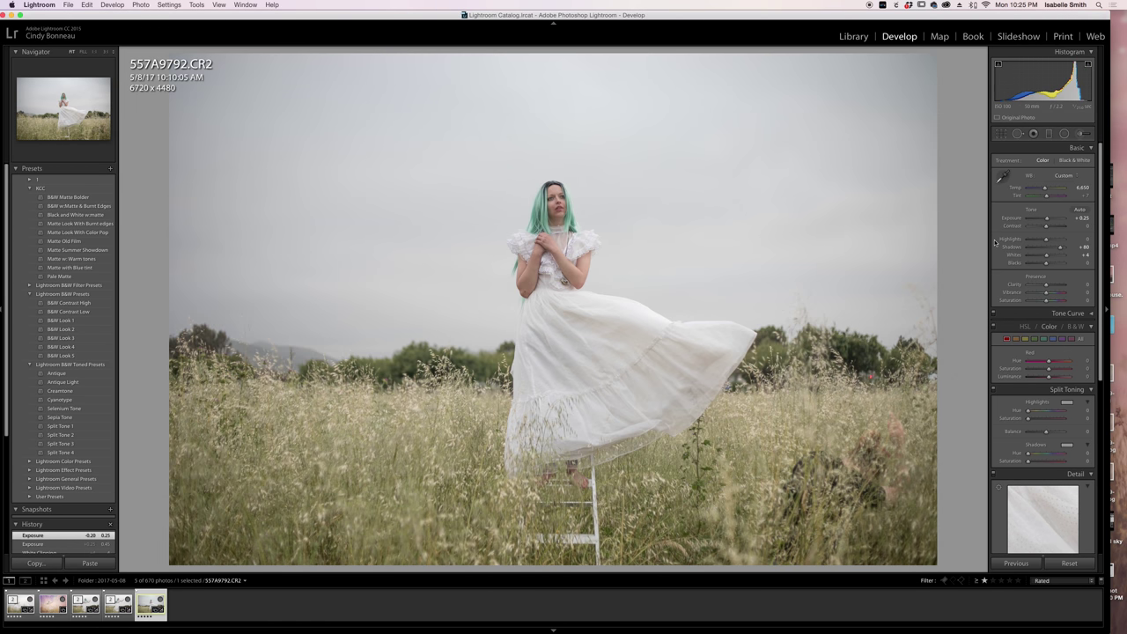
click(1047, 219)
drag(1047, 220, 1048, 219)
drag(1060, 248, 1065, 252)
click(117, 608)
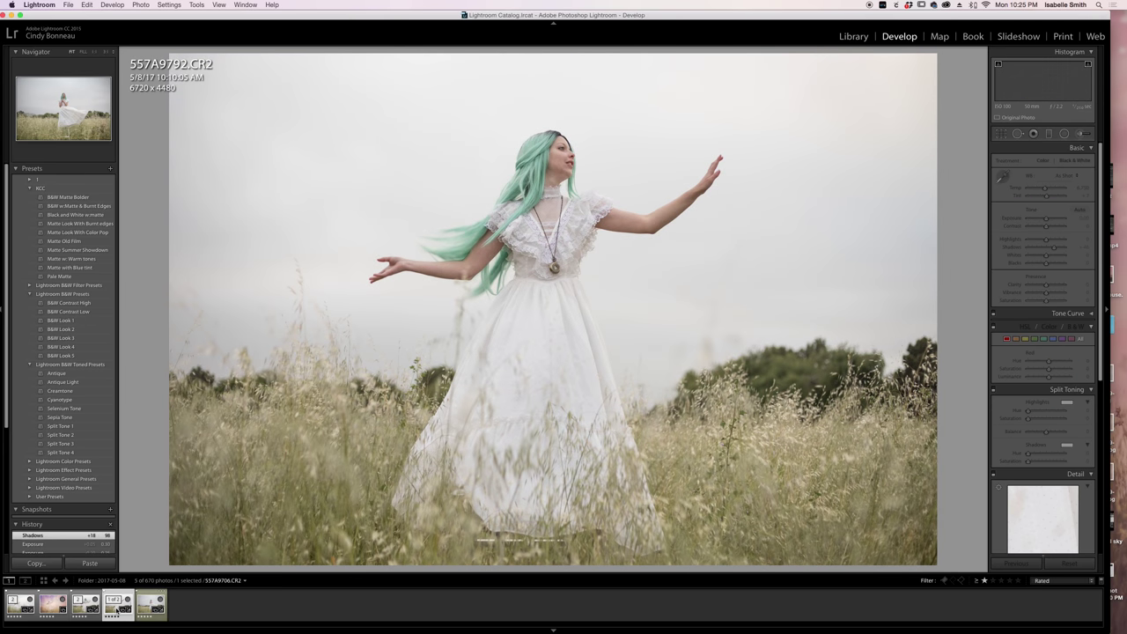
click(152, 606)
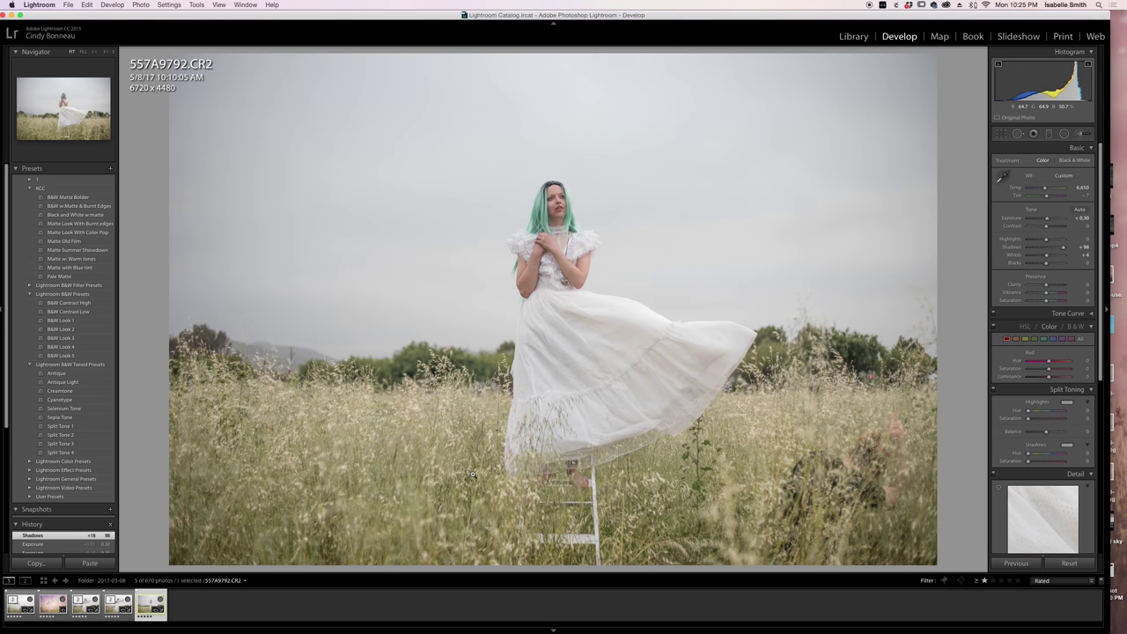
click(111, 614)
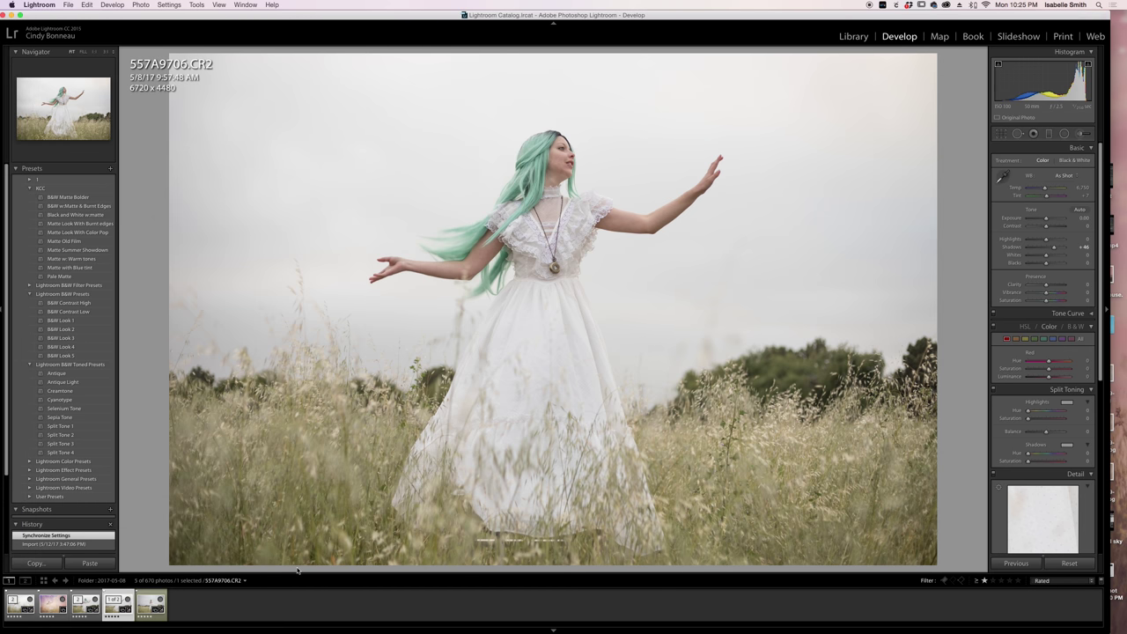
Step: Open 557A9671.CR2, 557A9702-Edit.tif, 557A9706.CR2 and 557A9792.CR2 together for editing in Adobe Photoshop CC 2017, as copies with Lightroom adjustments where asked
click(13, 608)
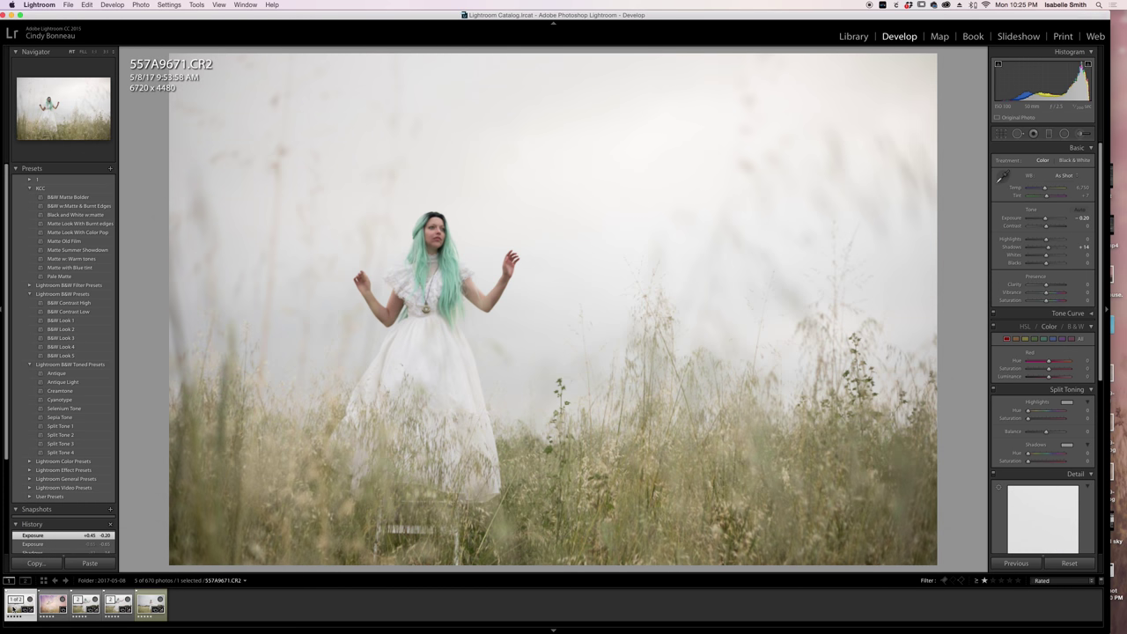
super+click(85, 606)
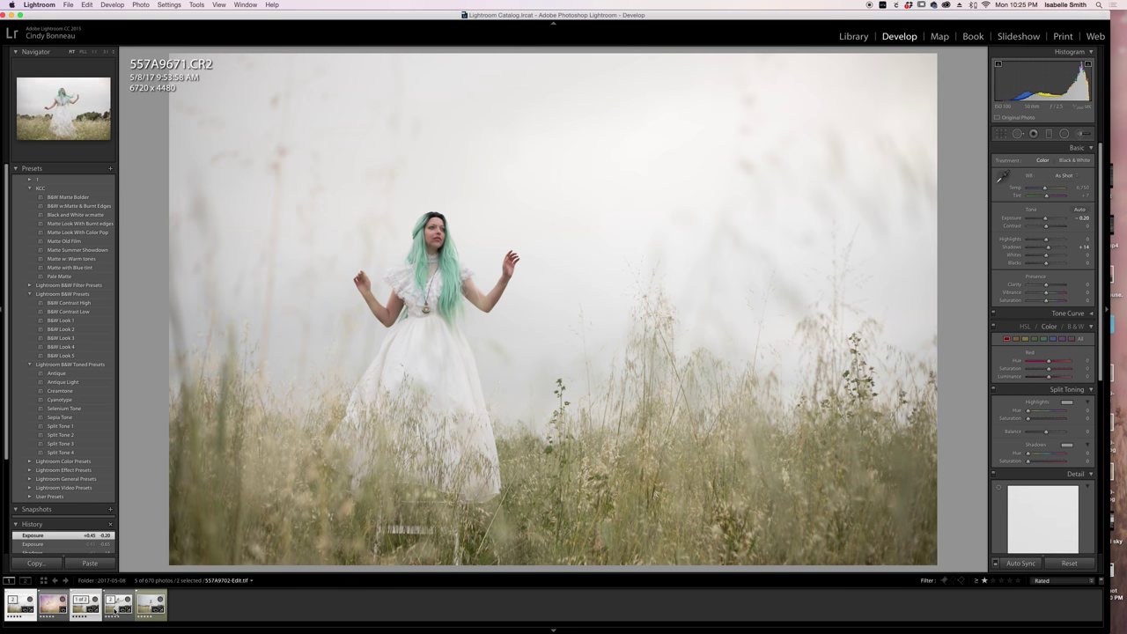
super+click(118, 606)
super+click(146, 606)
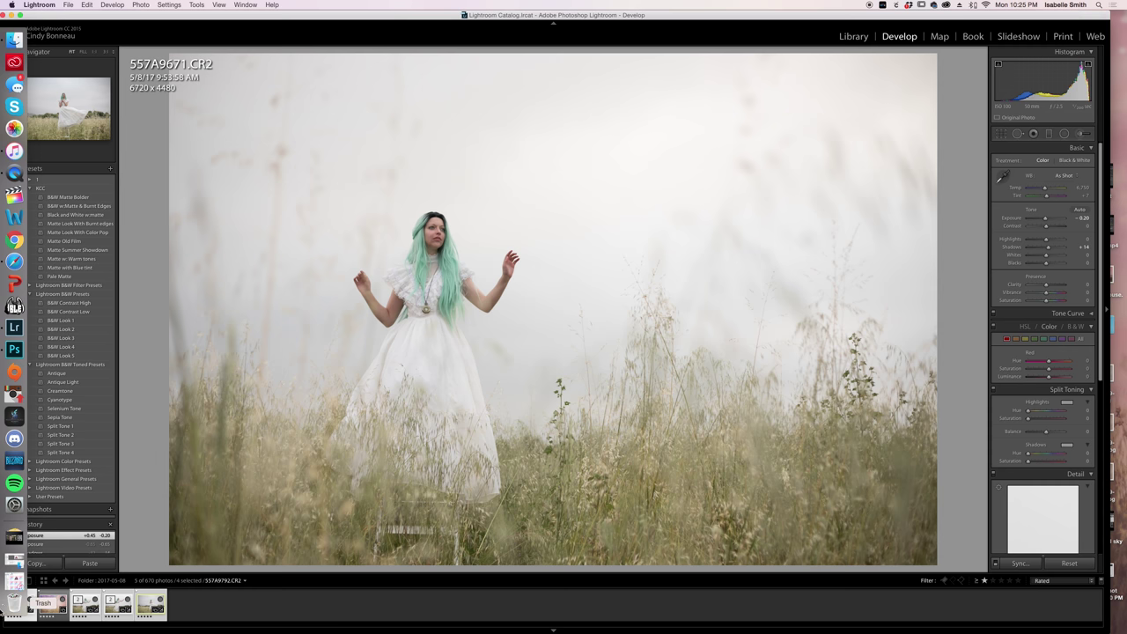
right_click(145, 608)
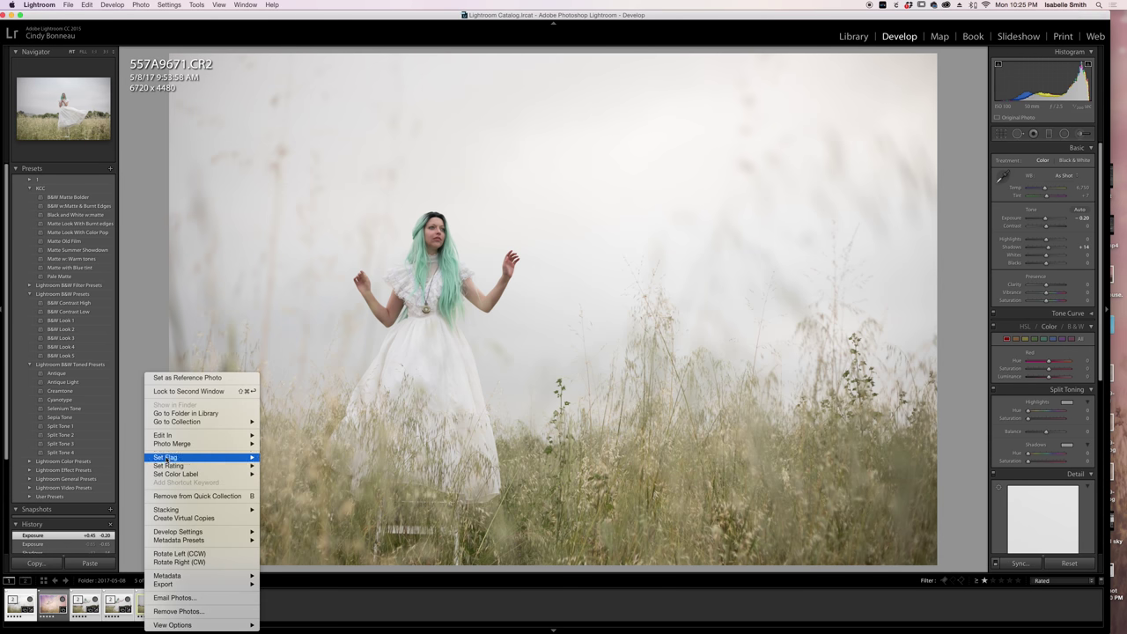
mouse_move(168, 441)
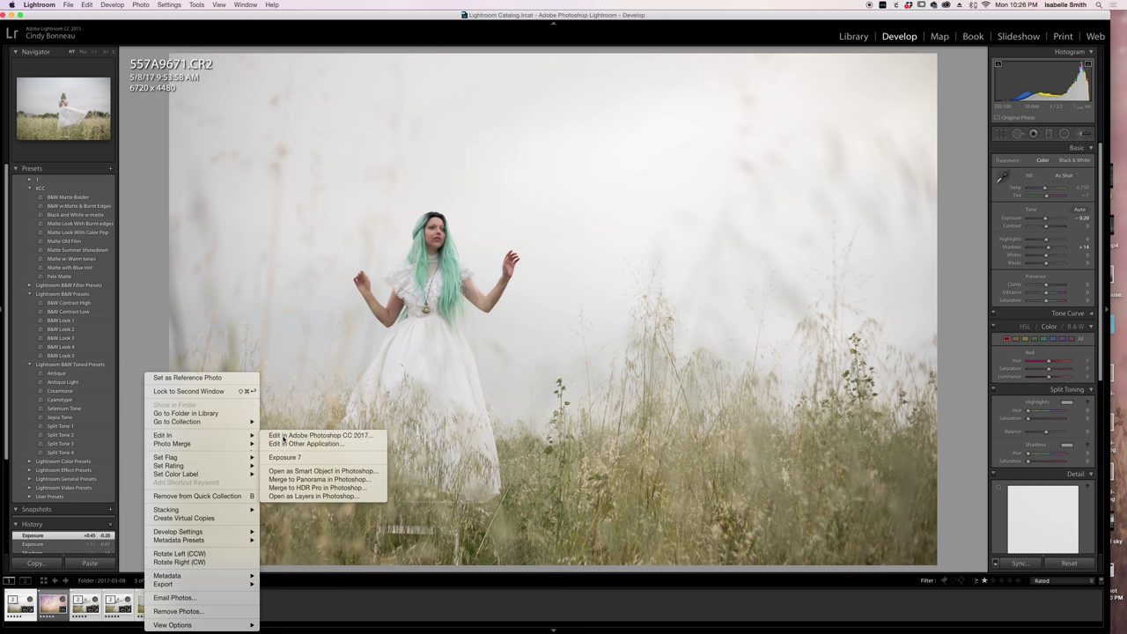
click(299, 435)
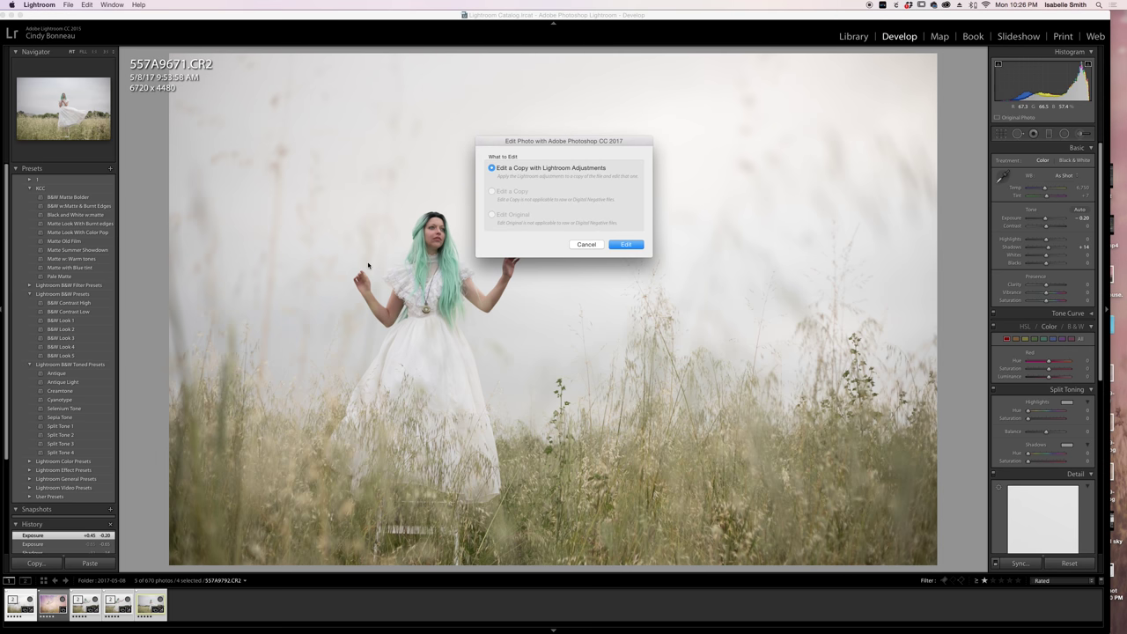
click(625, 244)
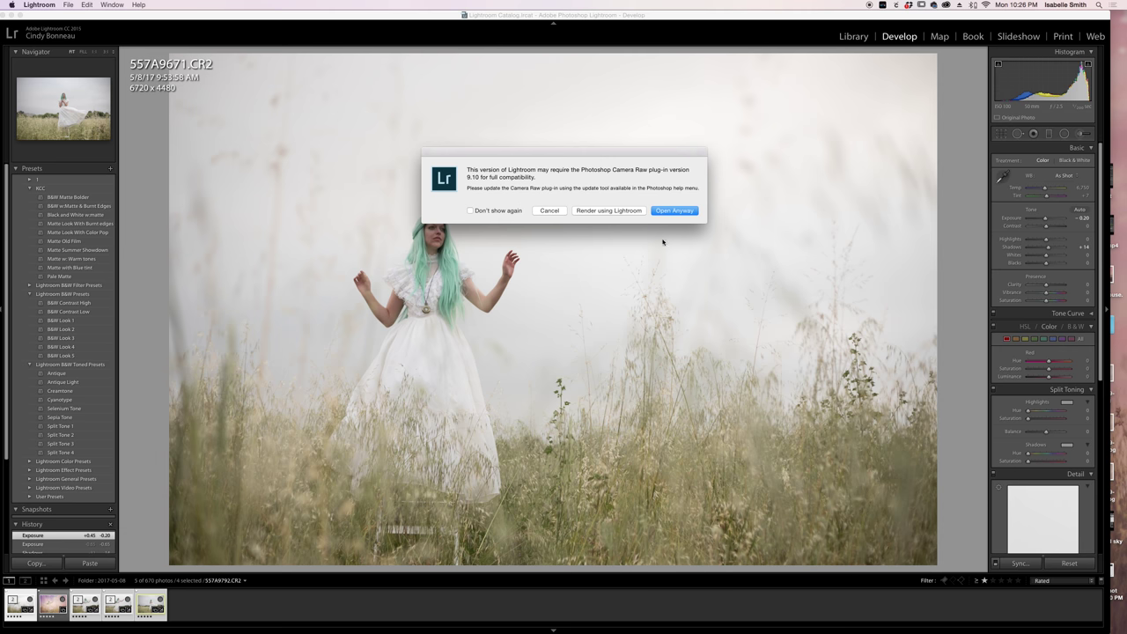
click(675, 211)
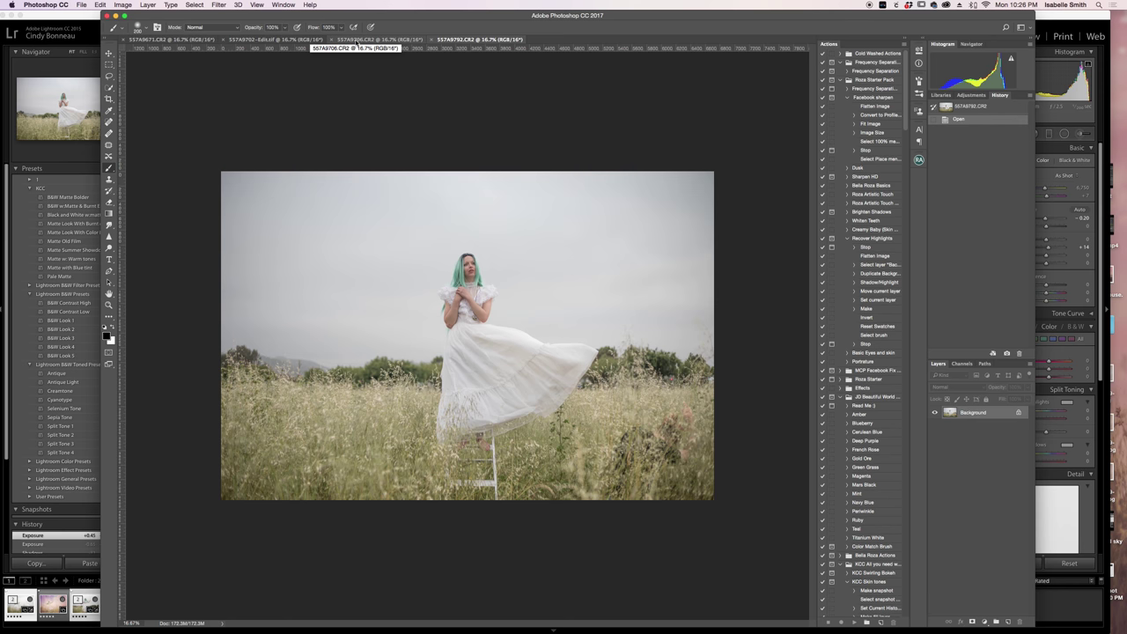
Step: Look through the four open photos in Photoshop to review which parts each shot offers for the composite
click(357, 41)
click(306, 40)
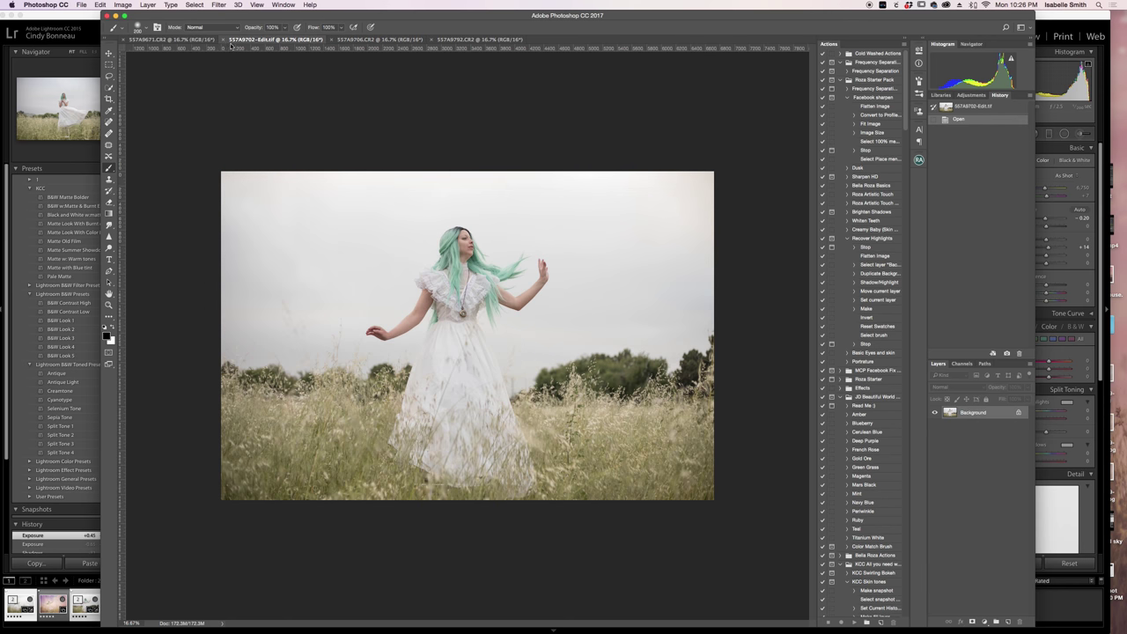
click(208, 41)
click(277, 40)
click(378, 41)
click(473, 39)
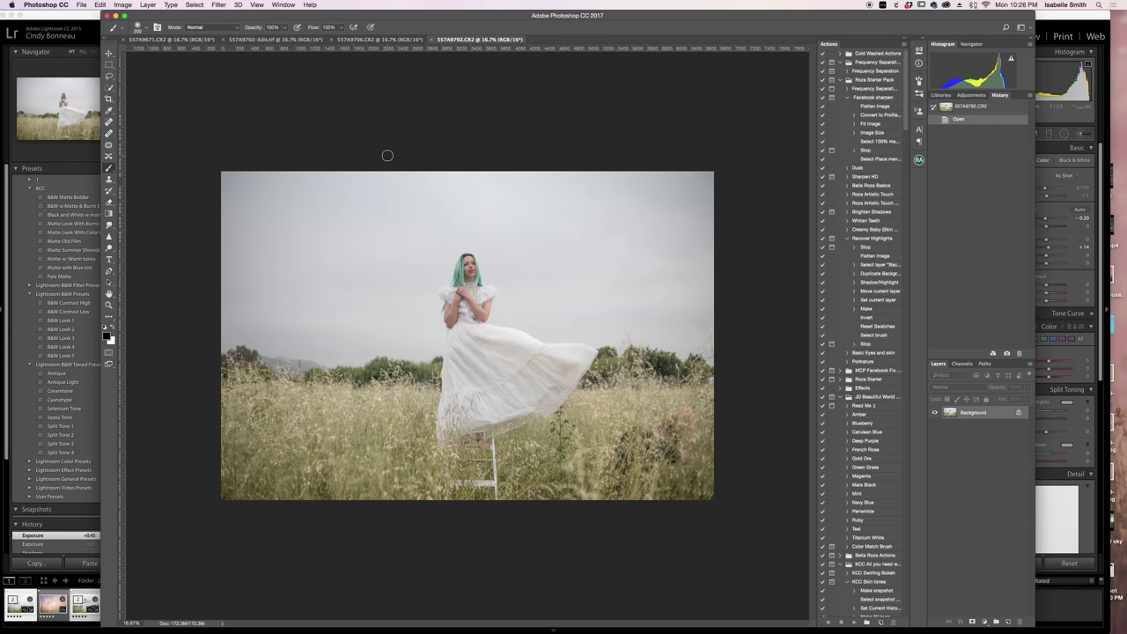
click(159, 40)
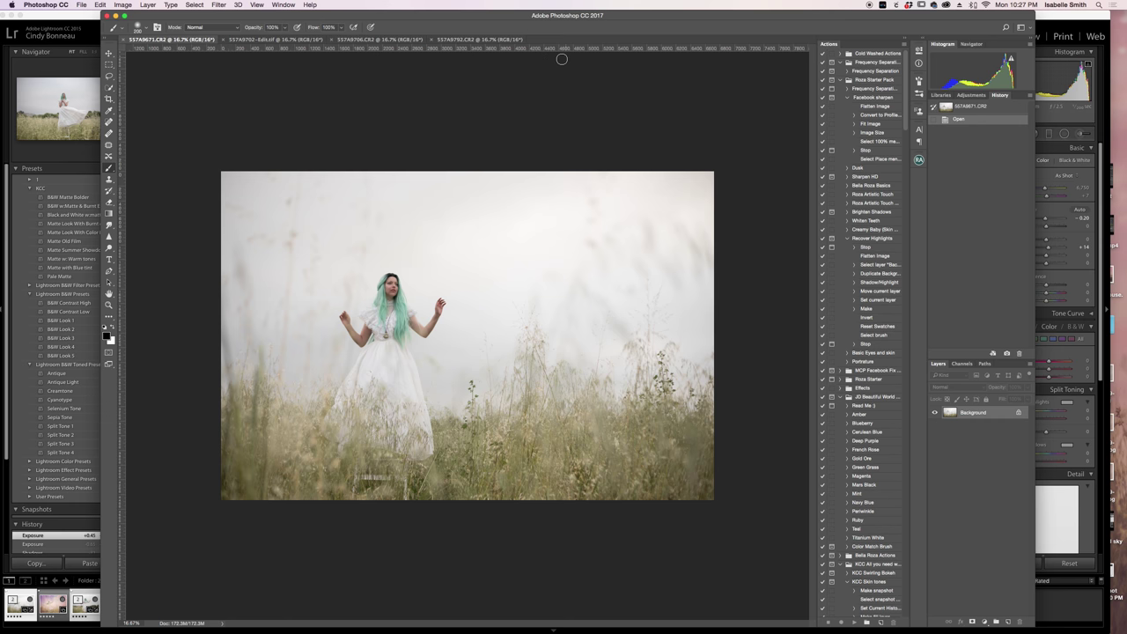
click(274, 42)
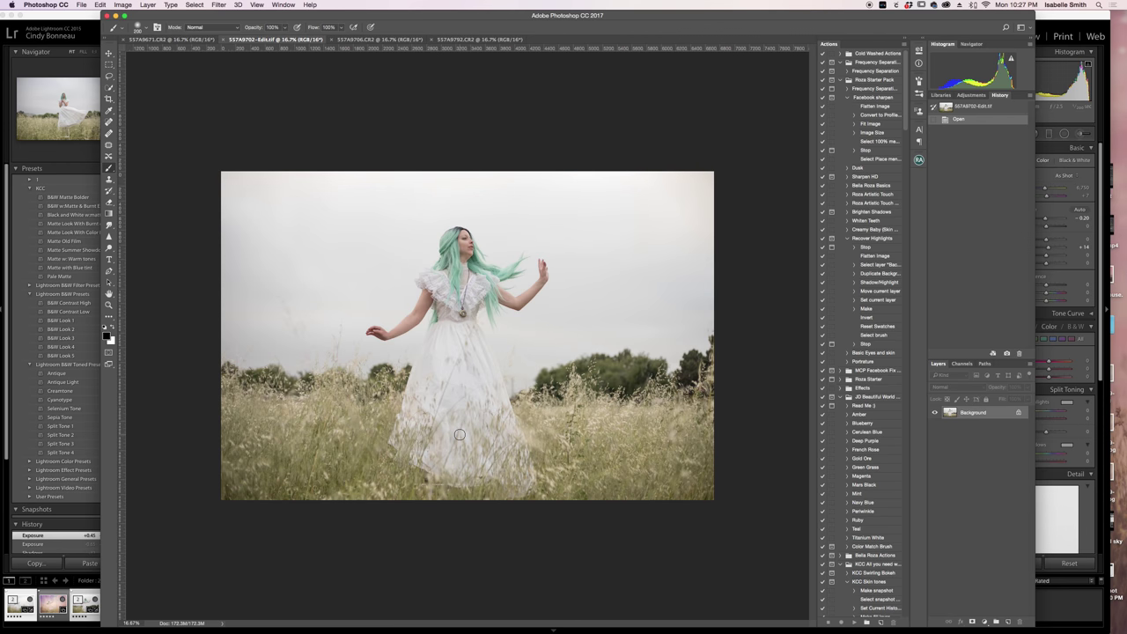
Step: Compare 557A9671.CR2, 557A9702-Edit.tif, 557A9706.CR2 and 557A9792.CR2 again, alternating between them to weigh the poses and dress shapes
click(179, 41)
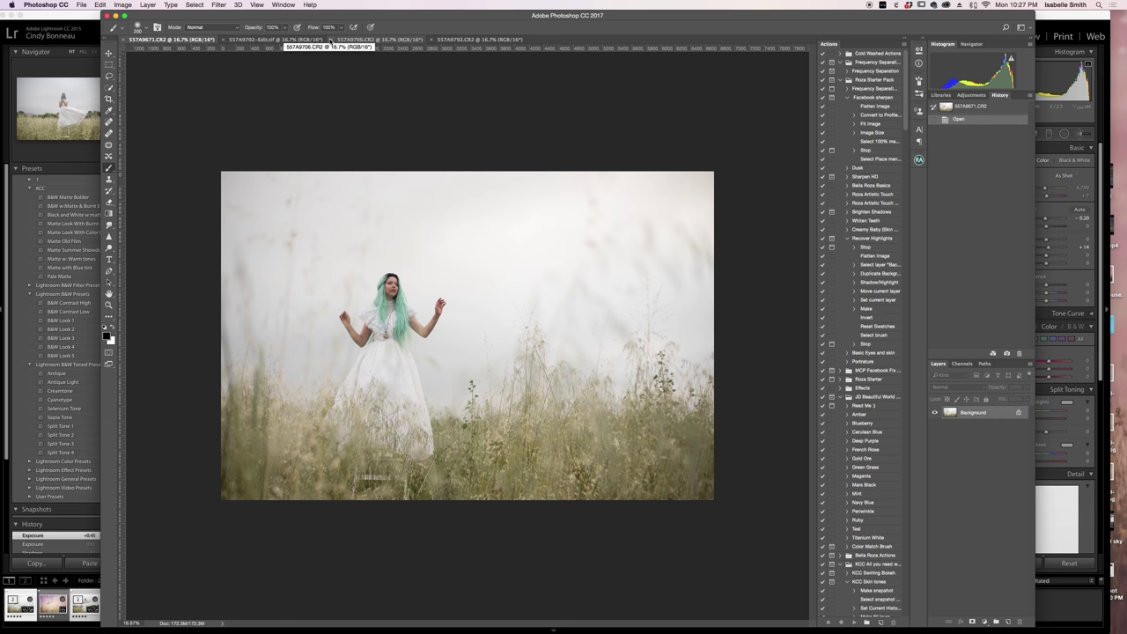
click(287, 41)
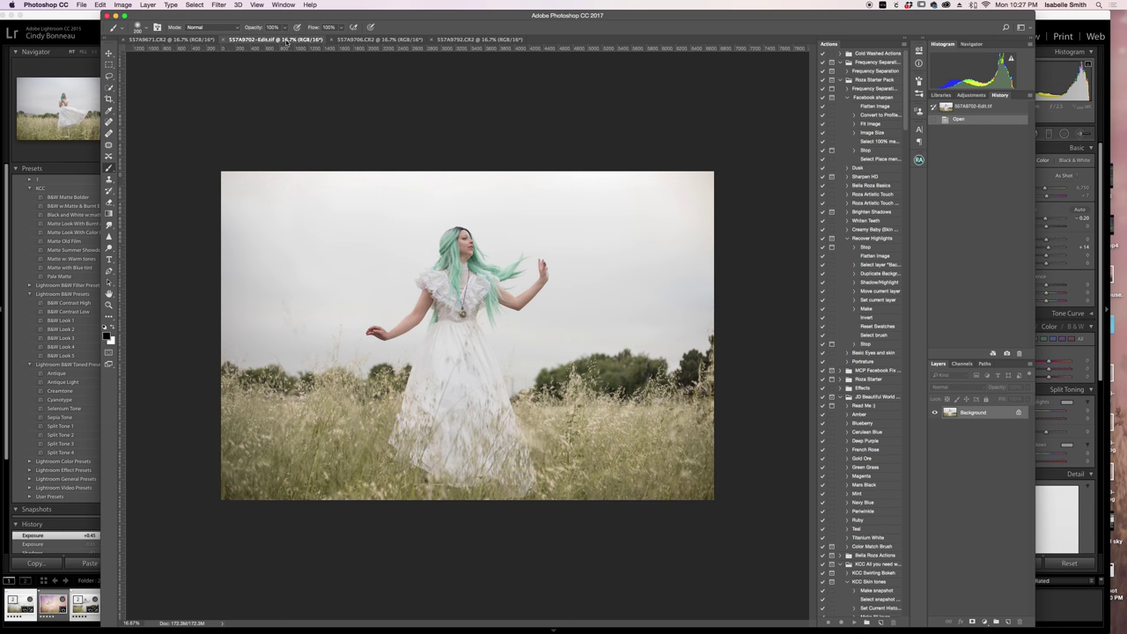
click(352, 40)
click(490, 41)
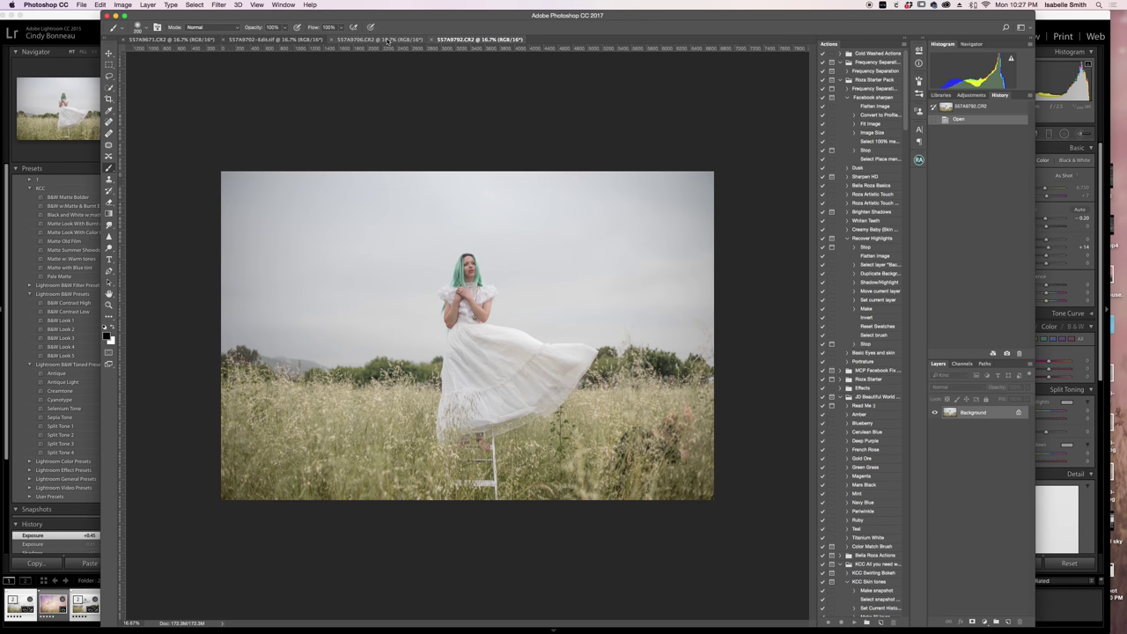
click(387, 41)
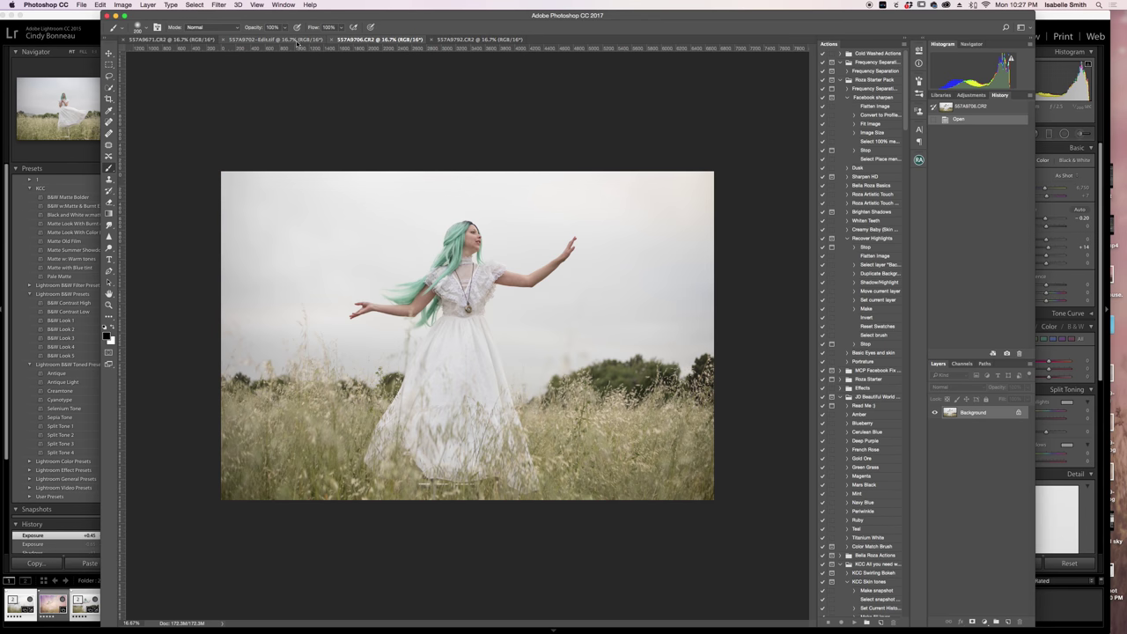
click(310, 41)
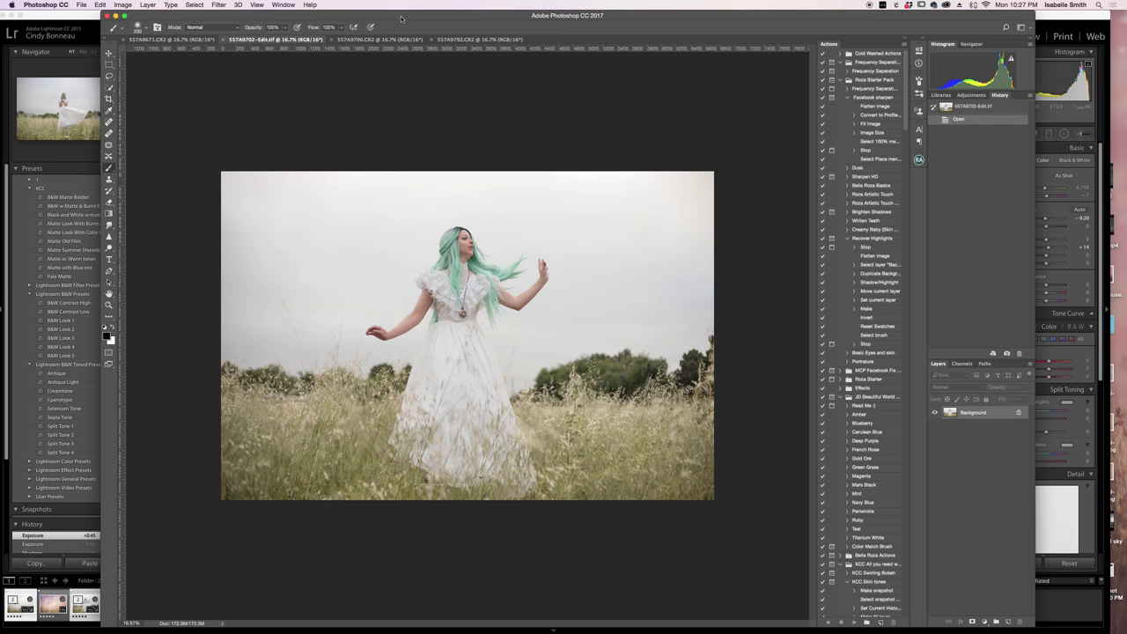
drag(400, 17, 371, 18)
click(138, 40)
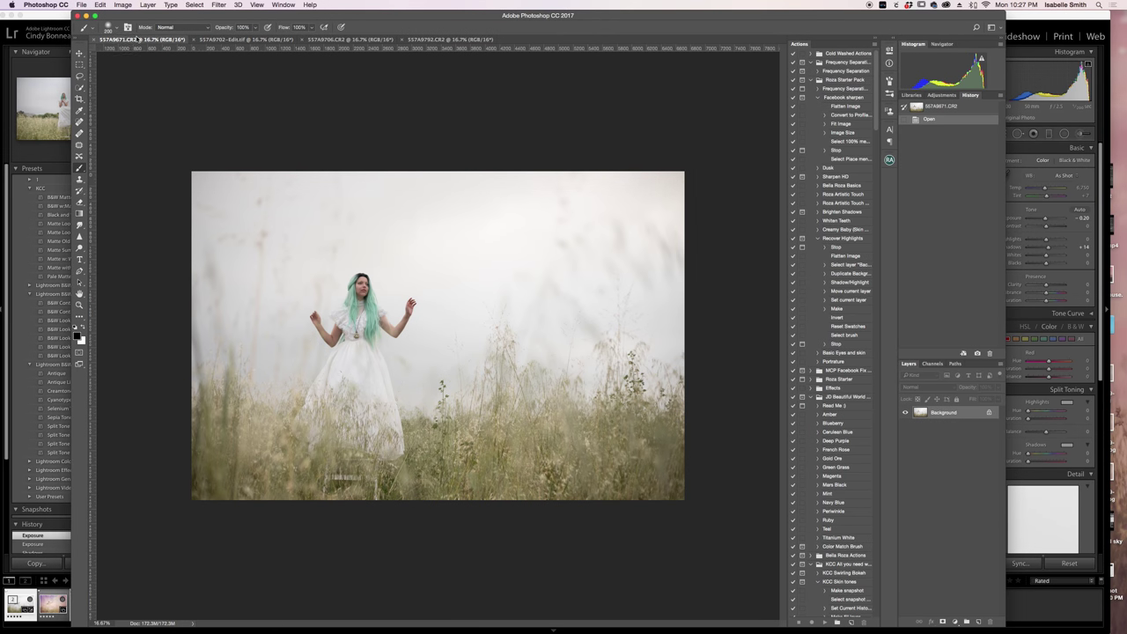
Step: Select the woman's white flowing skirt in 557A9792.CR2 from the waist down to the hem with the Quick Selection tool
click(456, 40)
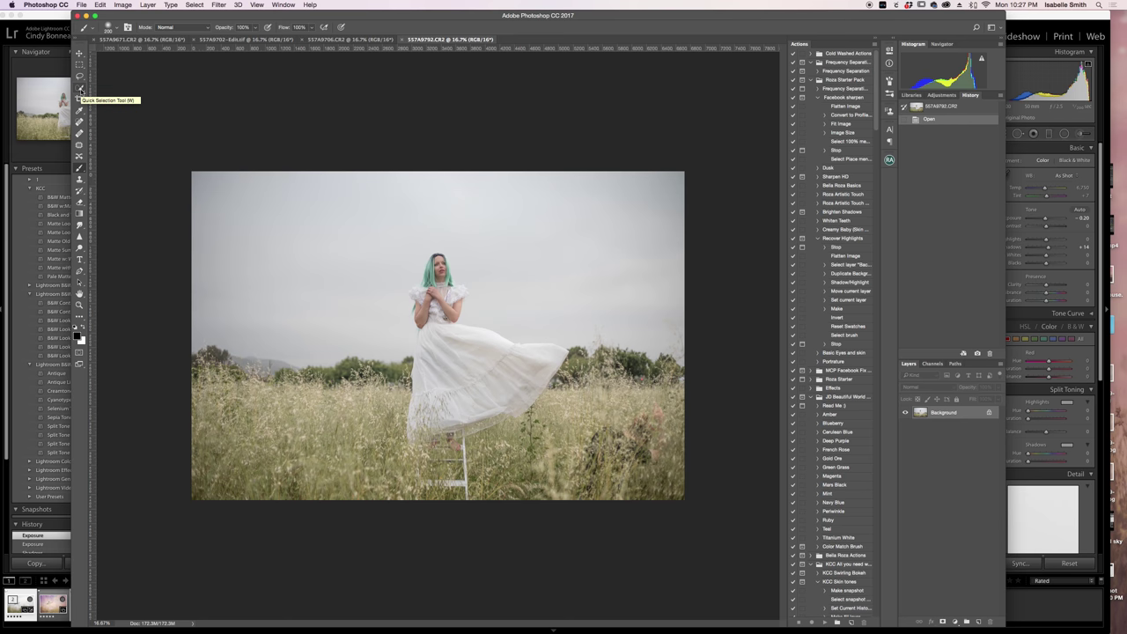
click(81, 89)
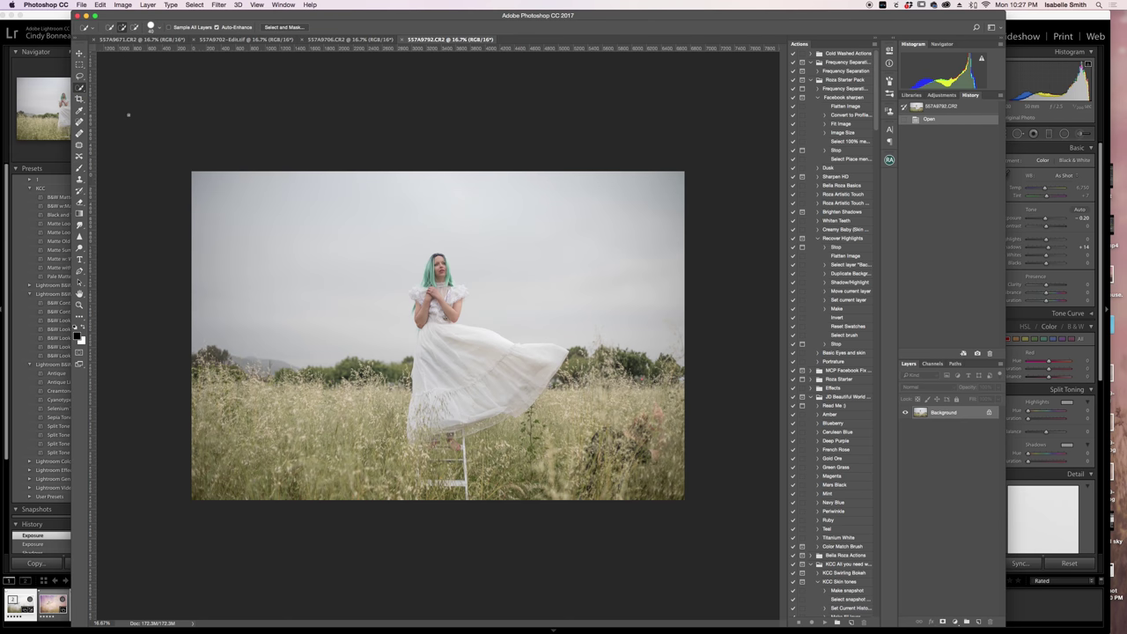
click(79, 305)
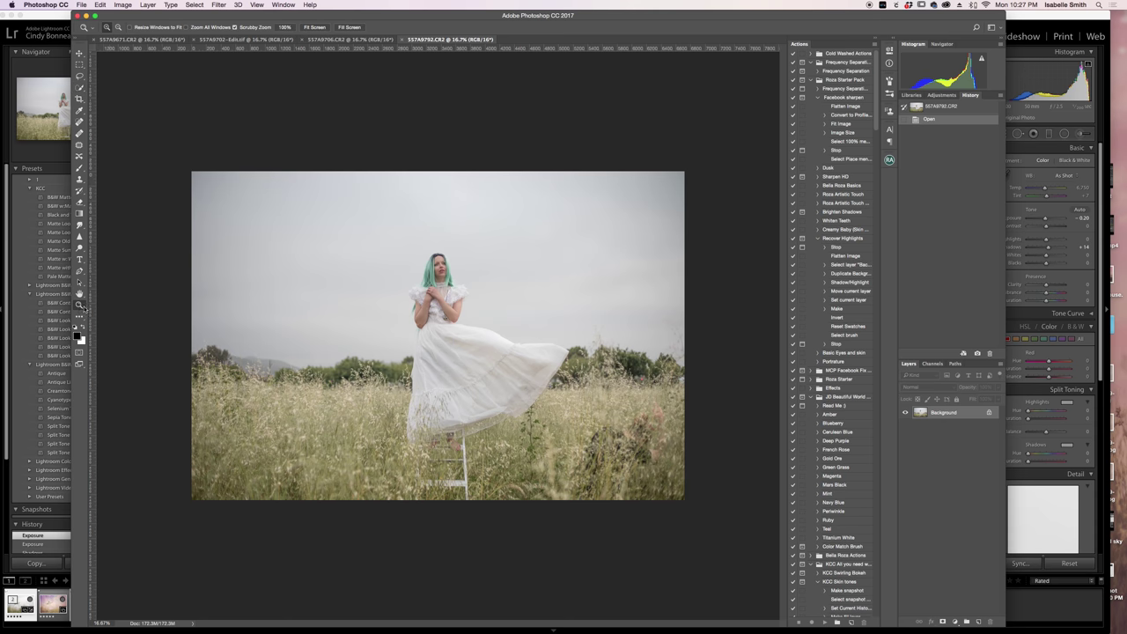
click(485, 317)
click(474, 361)
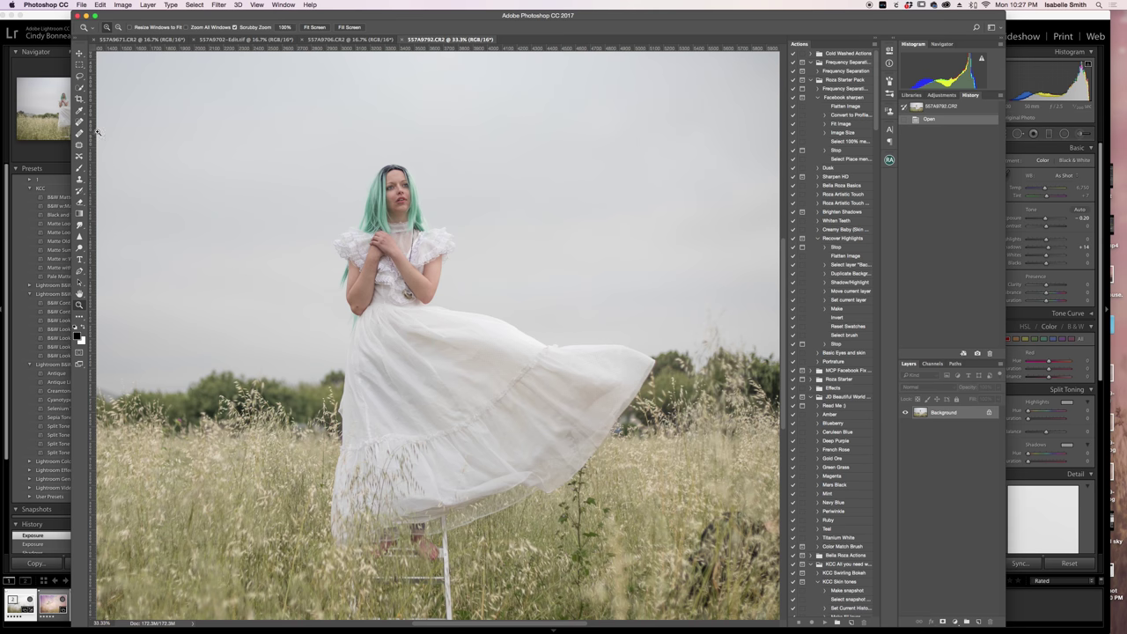
click(81, 89)
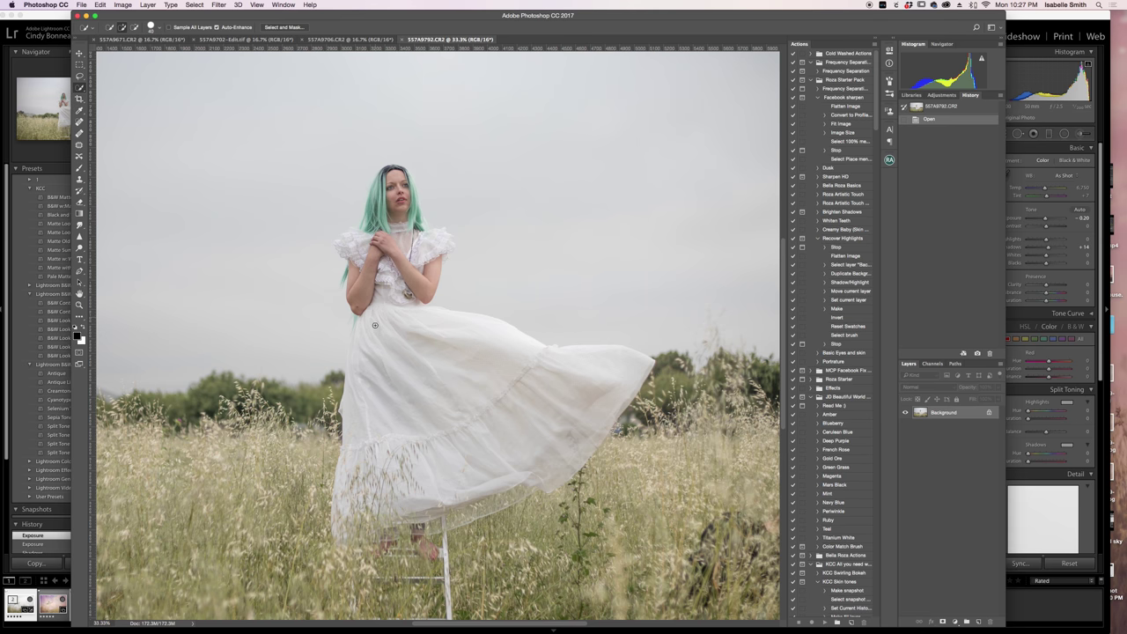
mouse_move(372, 317)
mouse_down()
mouse_move(353, 519)
mouse_move(463, 508)
mouse_move(570, 422)
mouse_move(547, 463)
mouse_move(495, 500)
mouse_move(531, 483)
mouse_move(519, 487)
mouse_up()
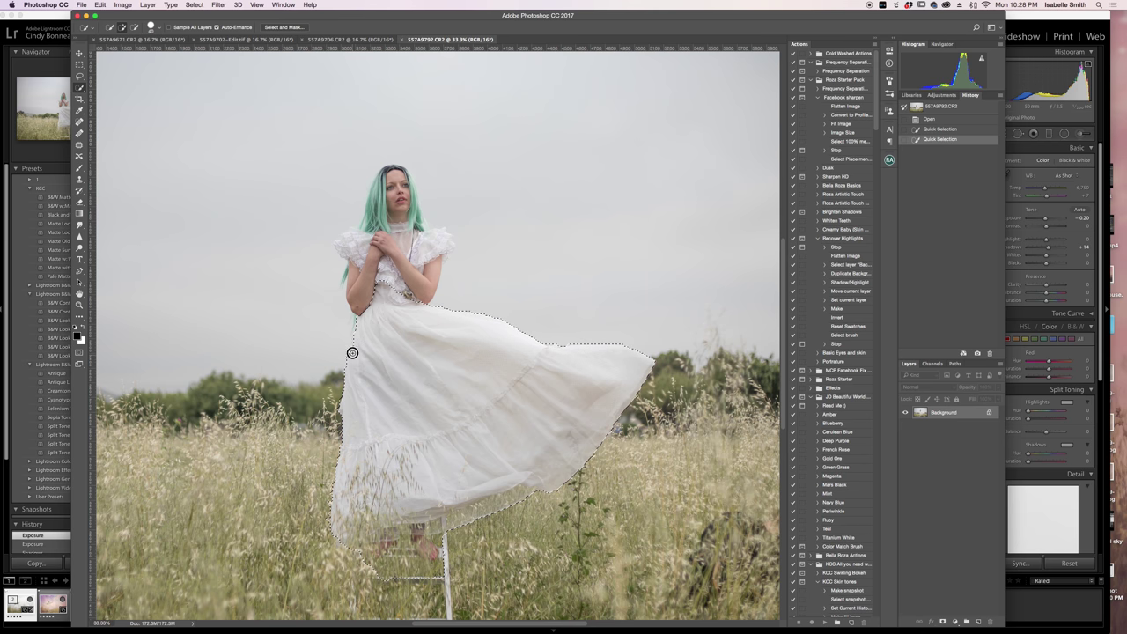
drag(495, 322, 472, 318)
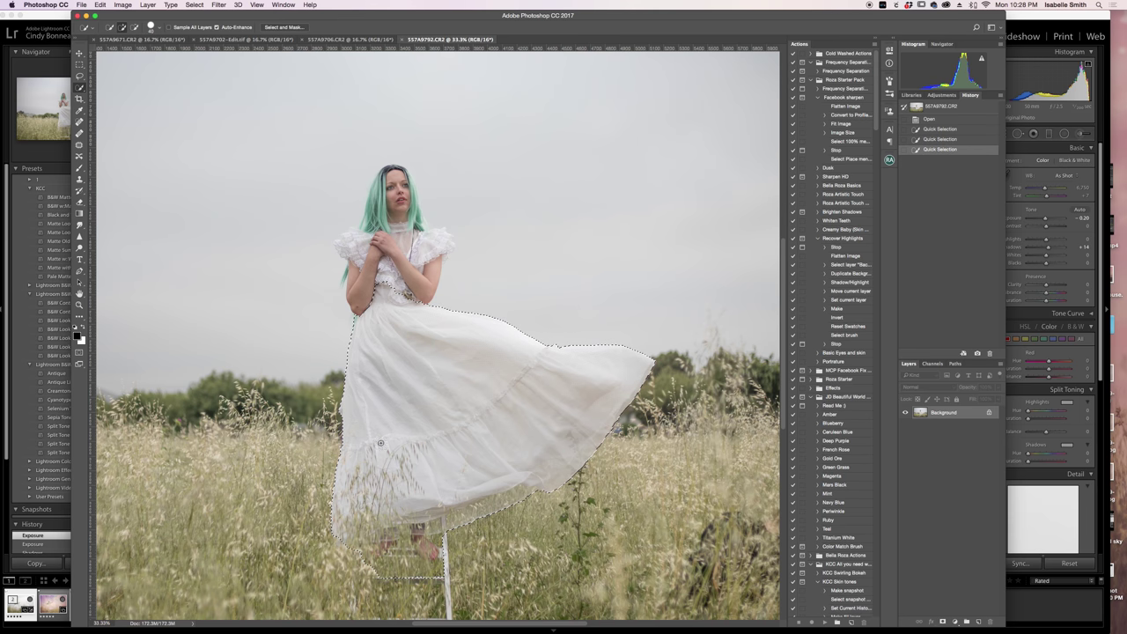
Step: Subtract the feet and ladder area below the hem from the skirt selection
key(alt)
drag(385, 565, 428, 558)
click(421, 555)
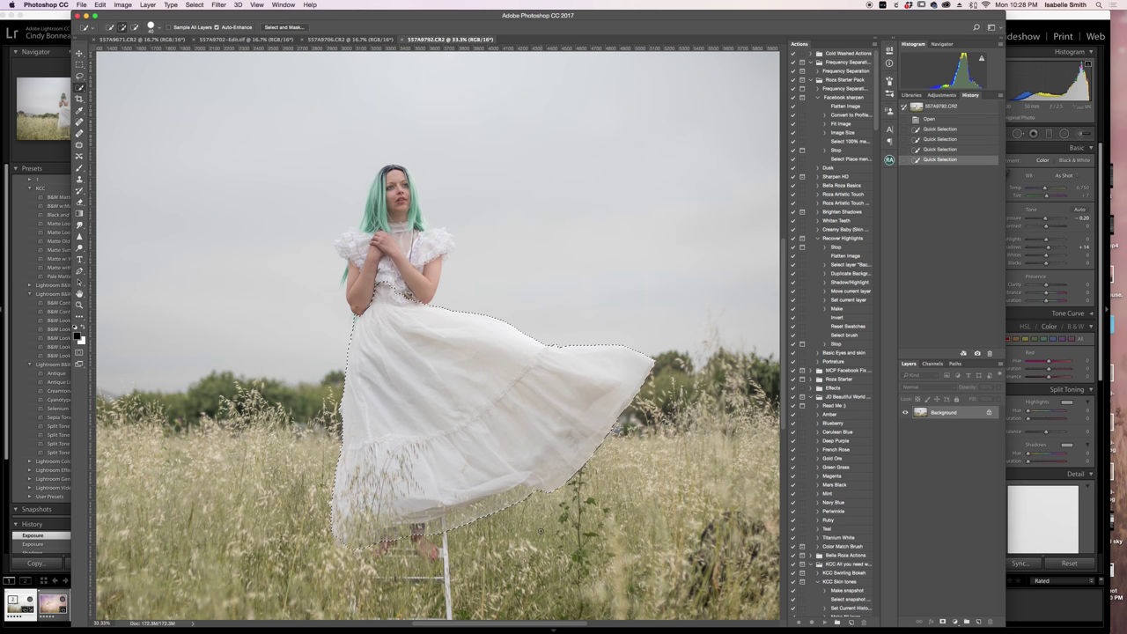
key(alt)
alt+click(394, 328)
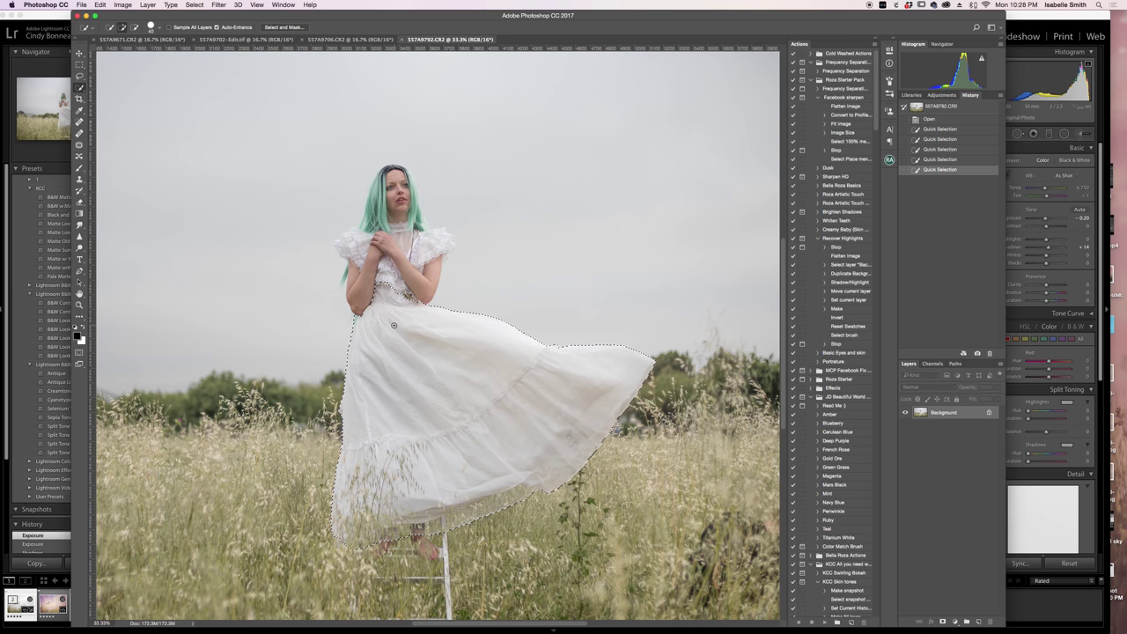
Step: Isolate the selected skirt on its own layer with the Background hidden, and place it over the woman's dress in 557A9671.CR2
key(ctrl+j)
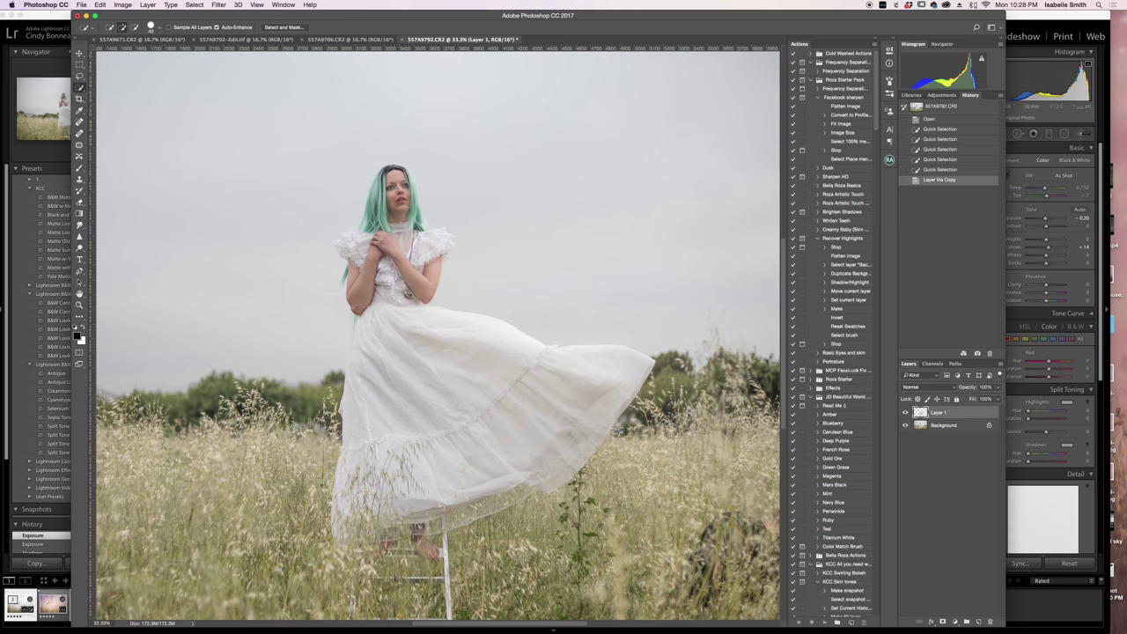
click(905, 425)
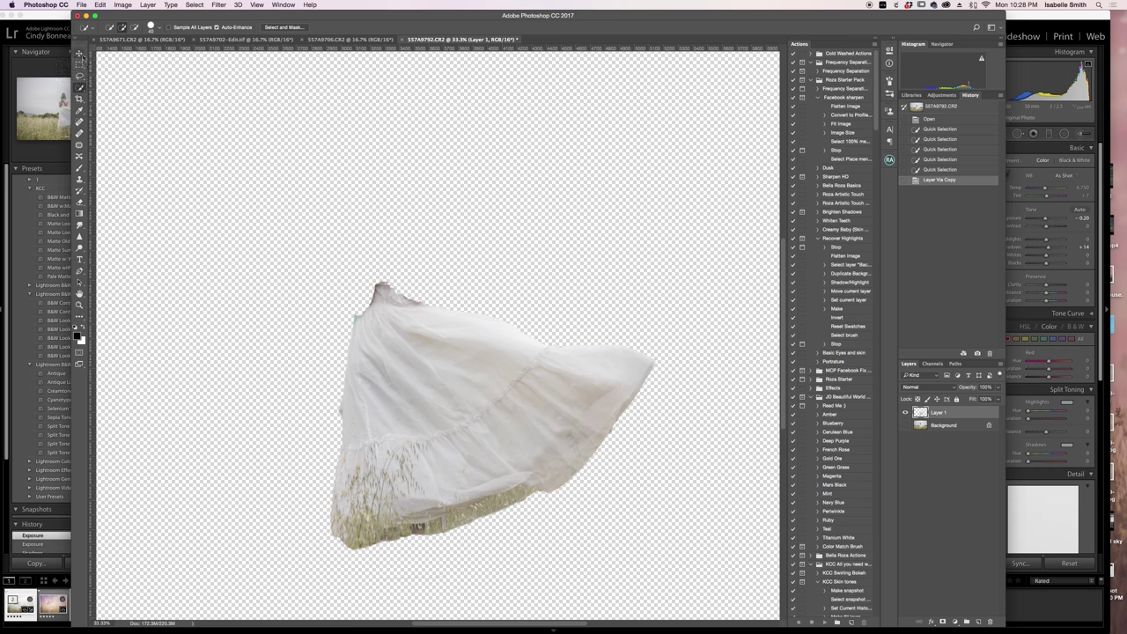
click(79, 53)
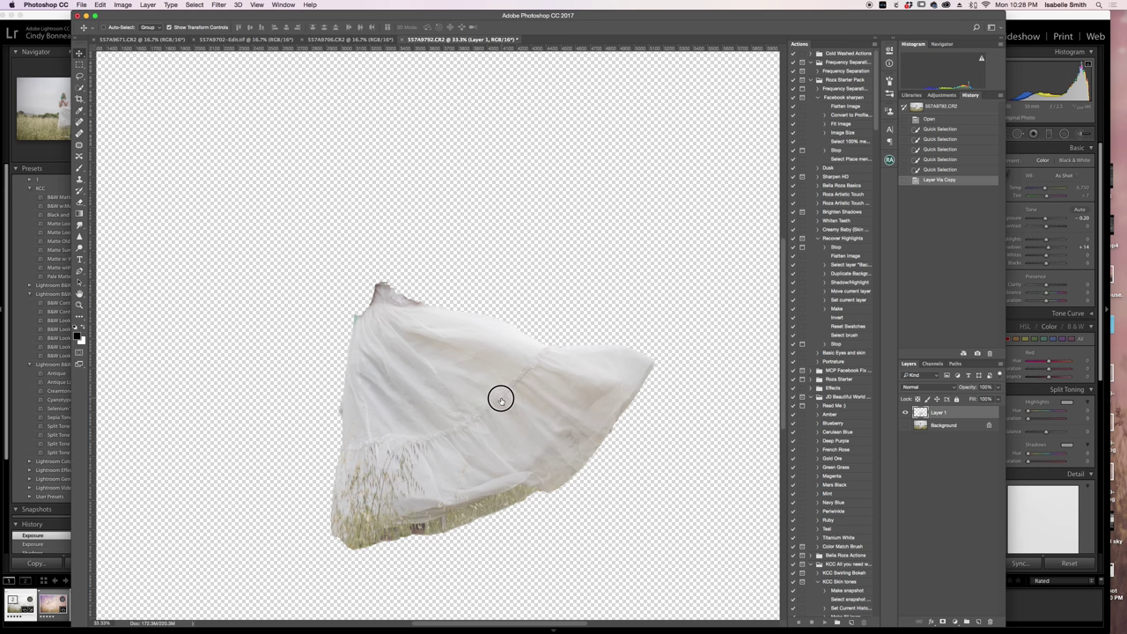
drag(501, 396, 169, 106)
click(141, 39)
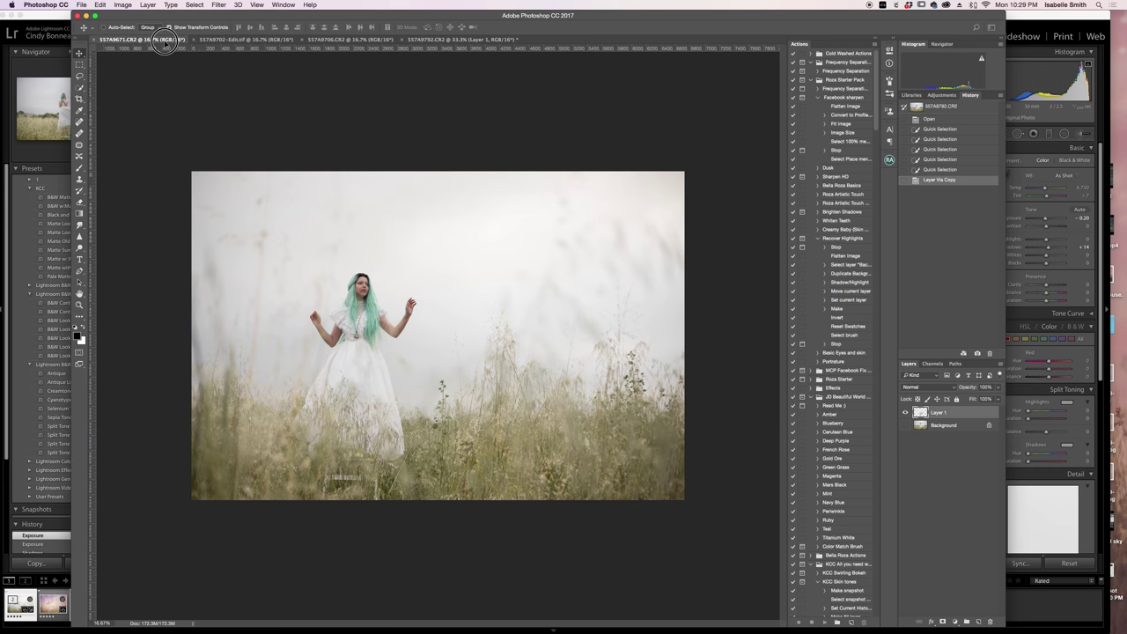
drag(165, 44, 396, 373)
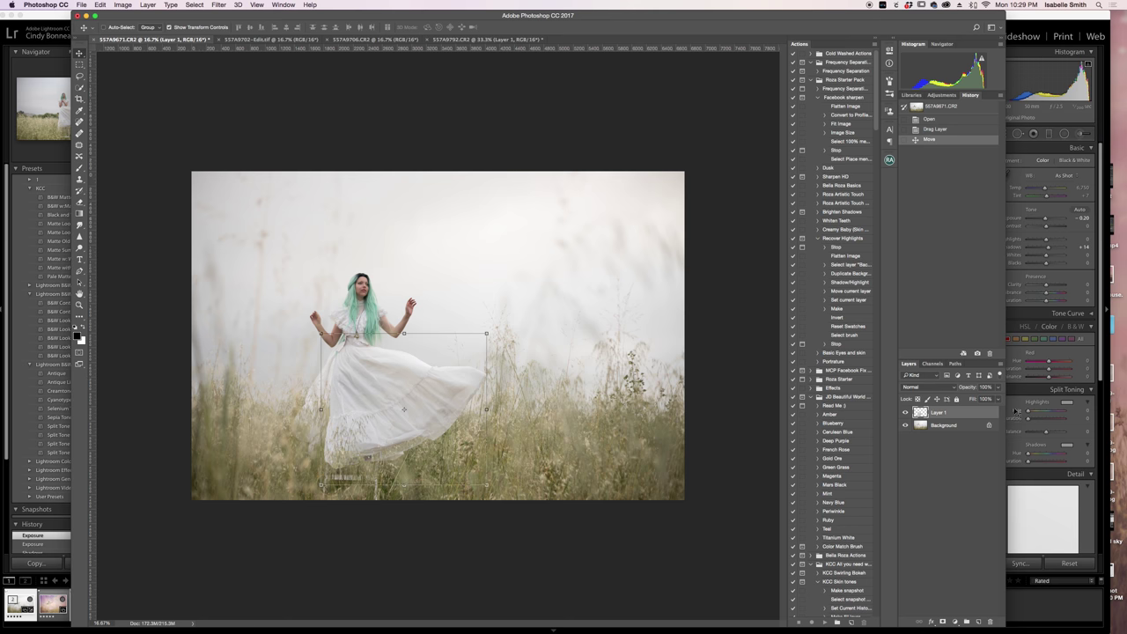
Step: Lower the opacity of the skirt layer in 557A9671.CR2 to about 53% so the original dress shows through
click(79, 304)
click(304, 340)
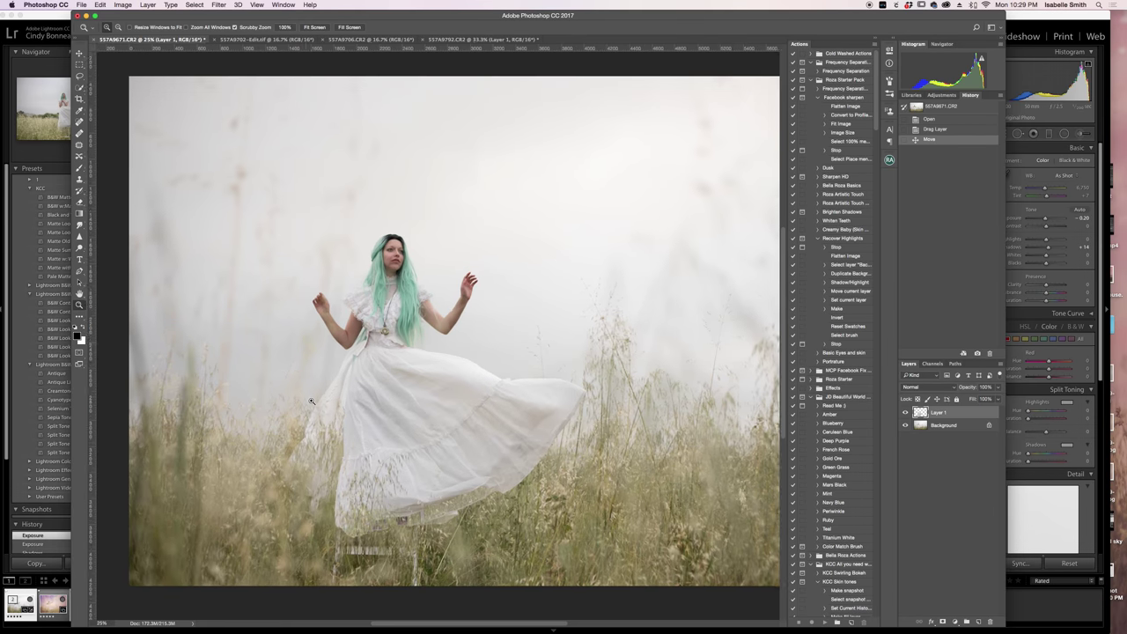
click(312, 402)
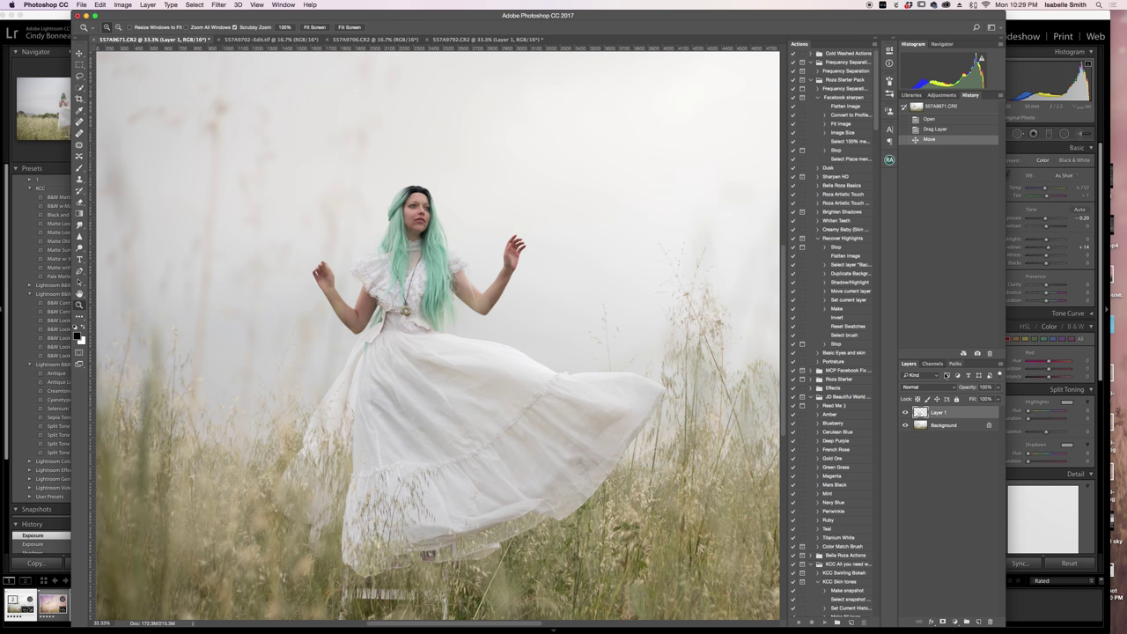
click(999, 388)
drag(999, 396, 978, 397)
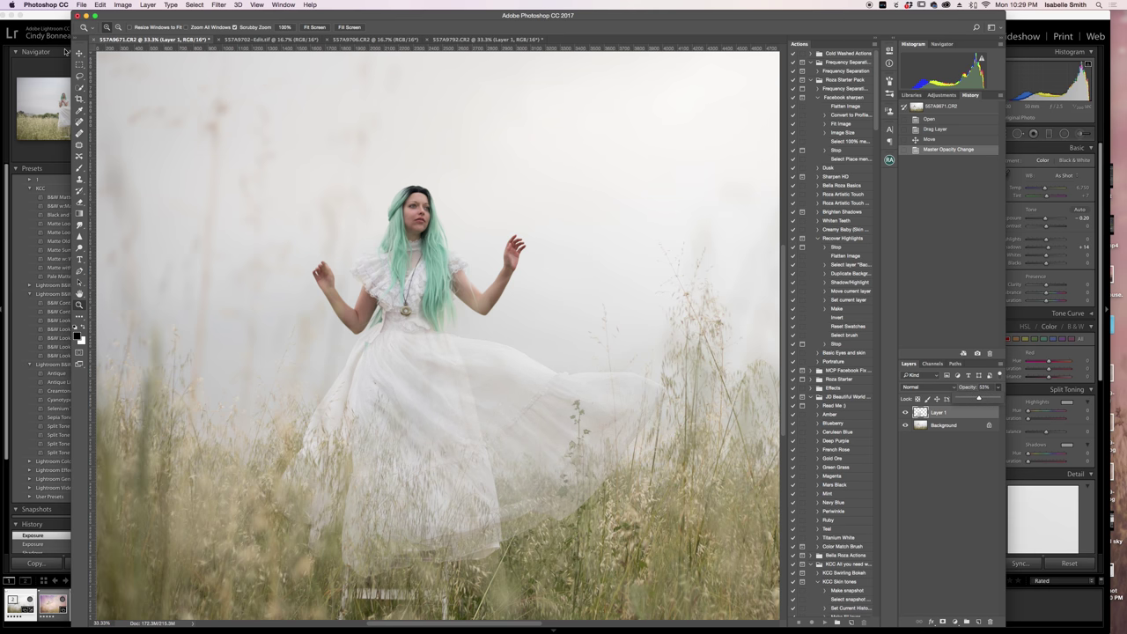
Step: Move the semi-transparent skirt up to the woman's waist and rotate it clockwise by about 21° to follow her dress
click(78, 54)
mouse_move(454, 414)
mouse_down()
mouse_move(443, 395)
mouse_move(453, 410)
mouse_move(461, 394)
mouse_up()
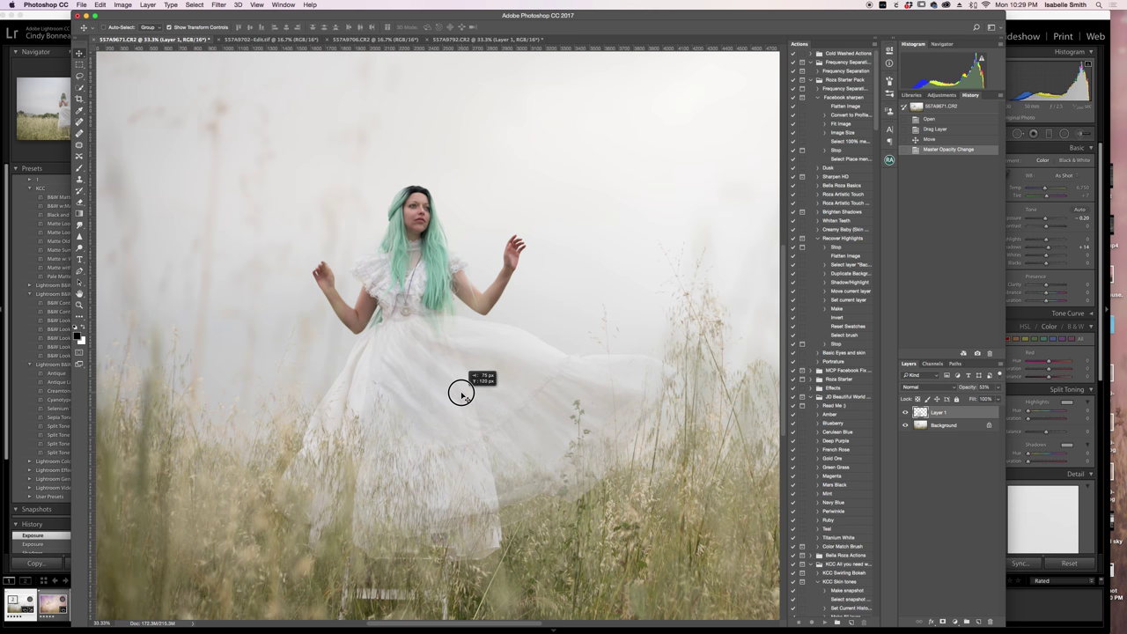
drag(462, 393, 468, 403)
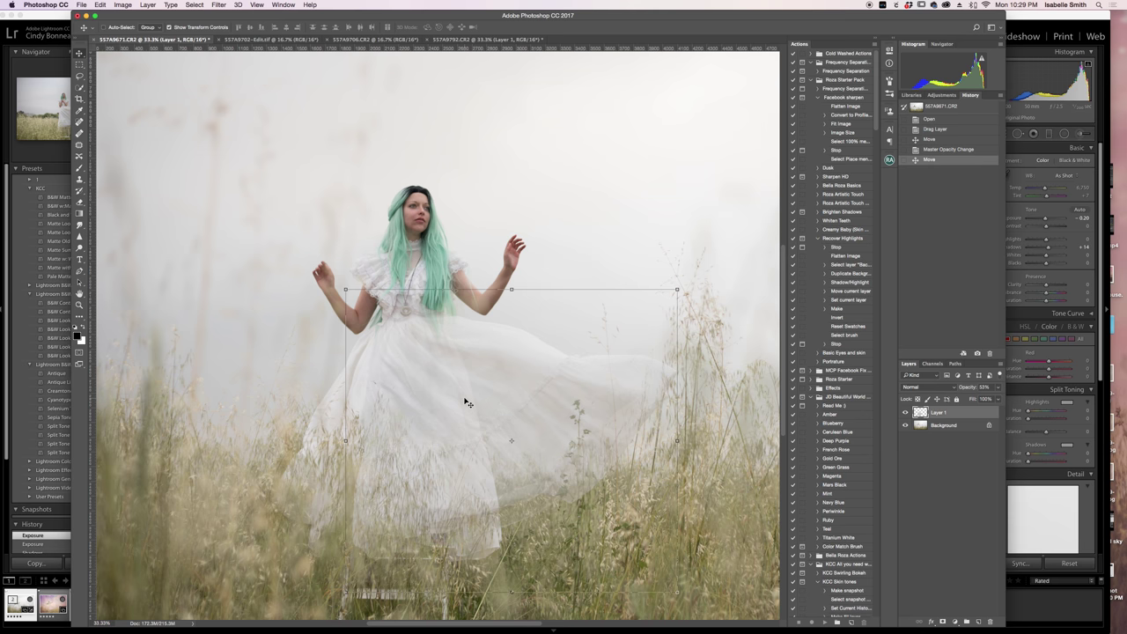
drag(581, 403, 563, 405)
drag(665, 278, 532, 428)
drag(669, 370, 530, 414)
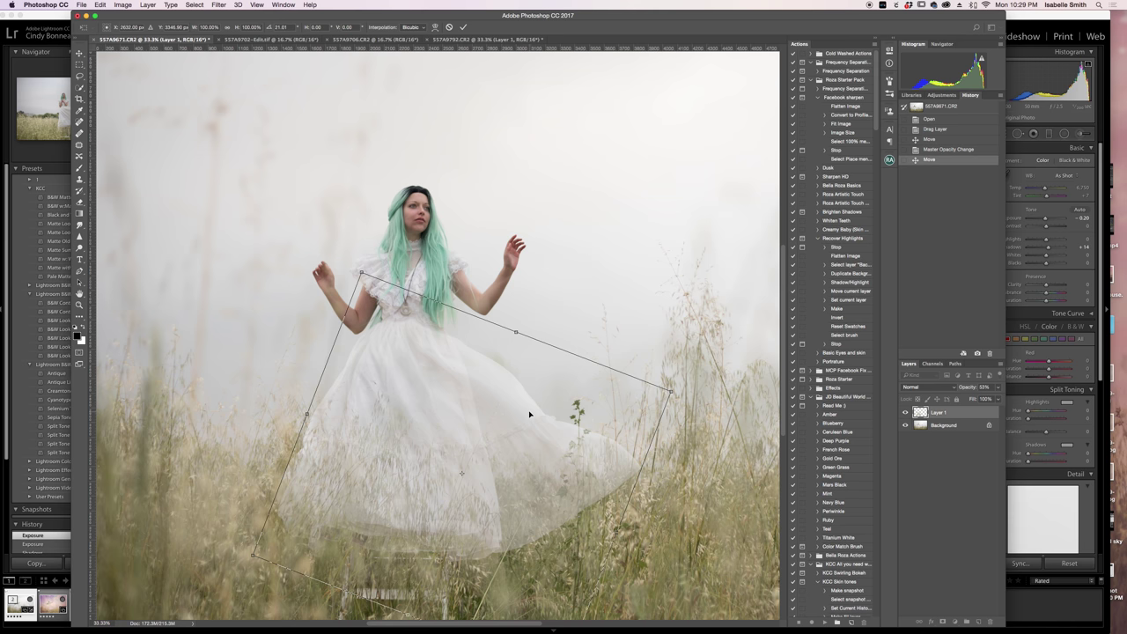
key(Return)
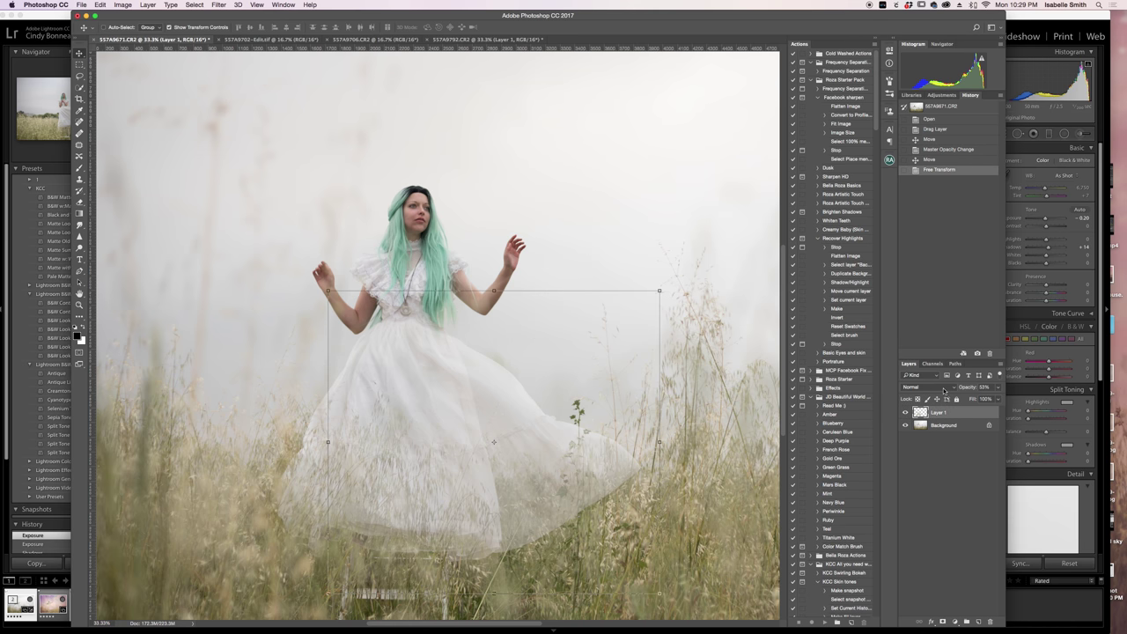
Step: Nudge the rotated skirt layer slightly so its waistline lines up with the original dress
click(82, 5)
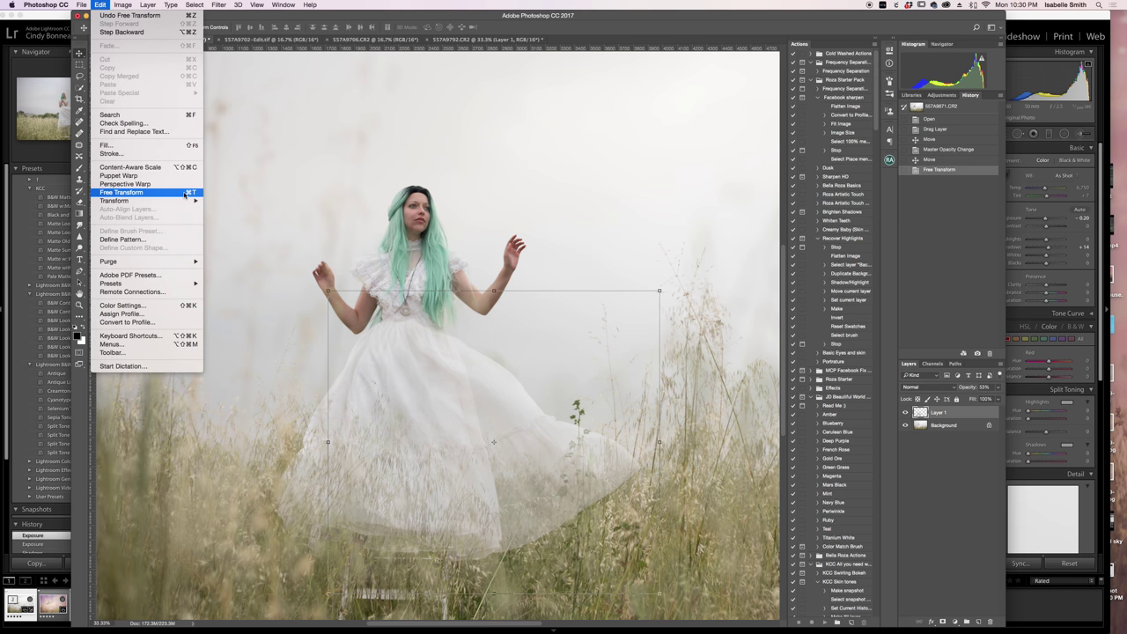
click(433, 4)
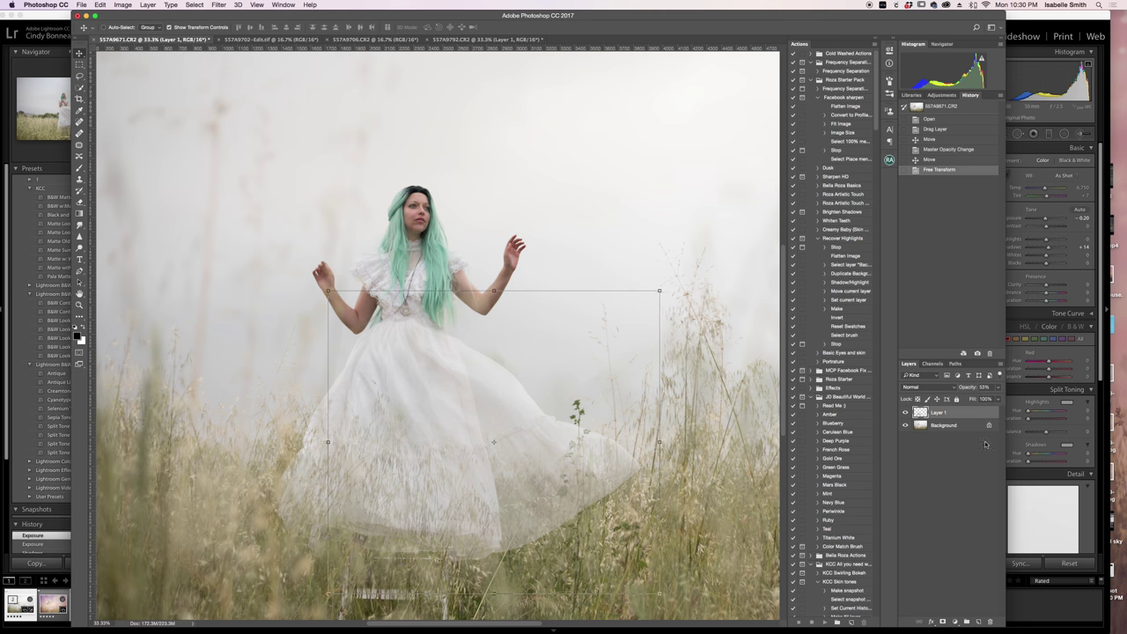
mouse_move(455, 420)
mouse_down()
mouse_move(452, 434)
mouse_move(469, 431)
mouse_up()
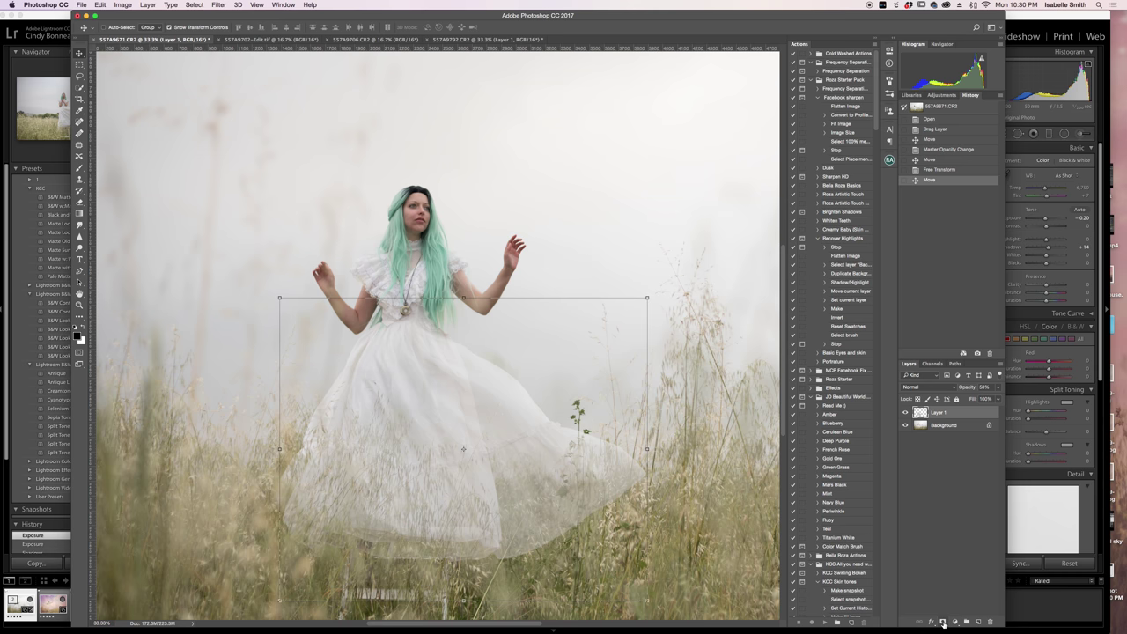
Step: Add a white layer mask to the skirt layer and set the layer's opacity back to 100%
click(943, 622)
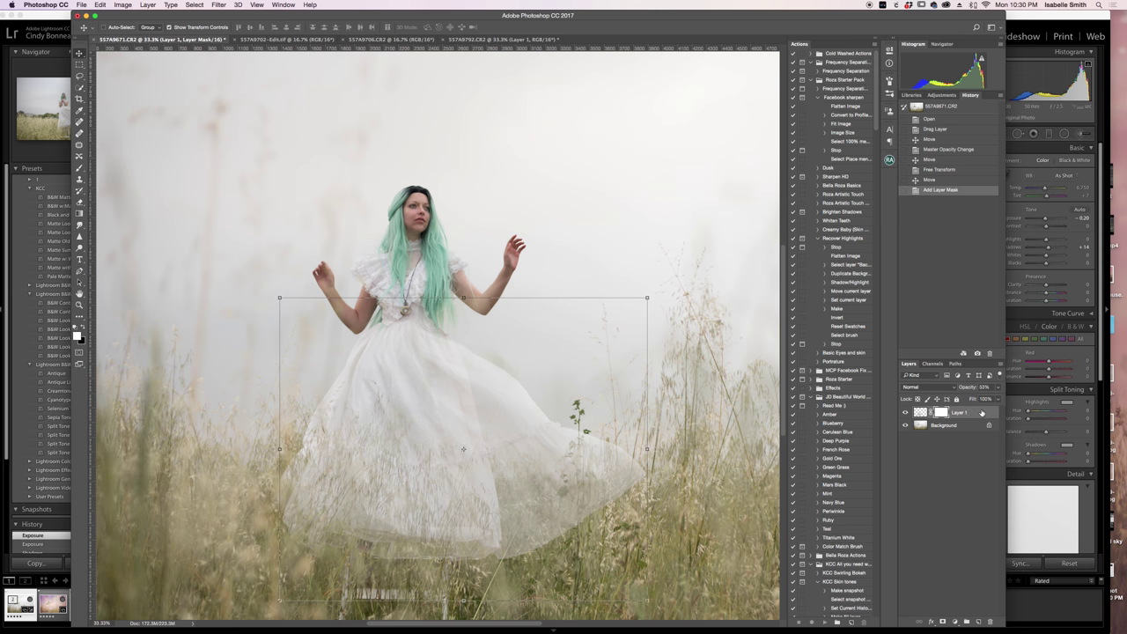
click(982, 413)
click(1000, 387)
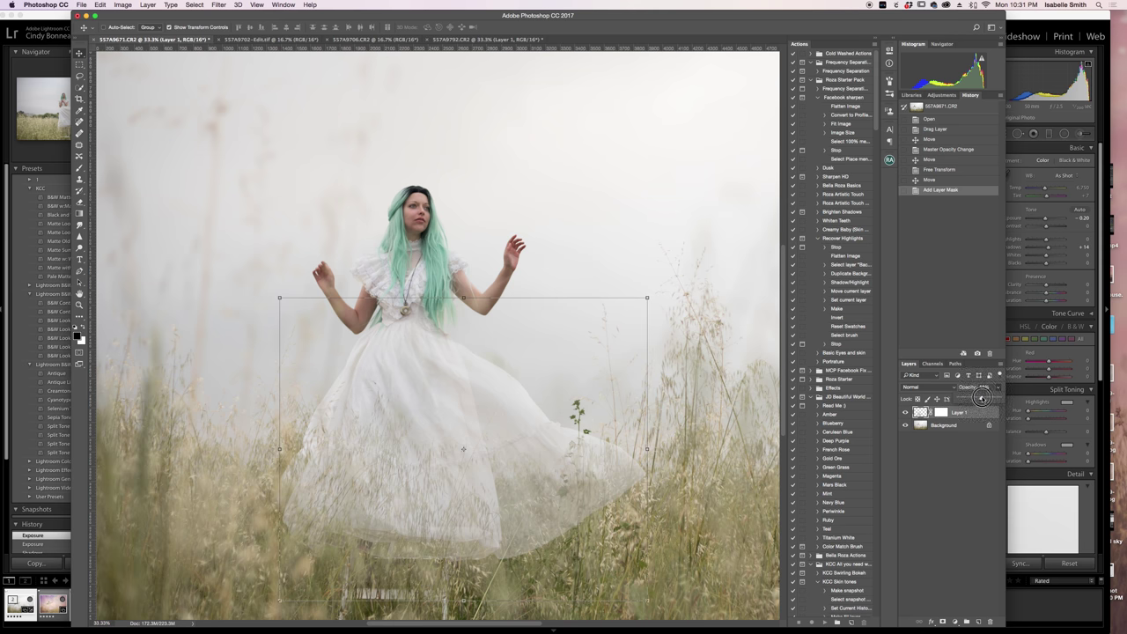
drag(983, 398, 1008, 397)
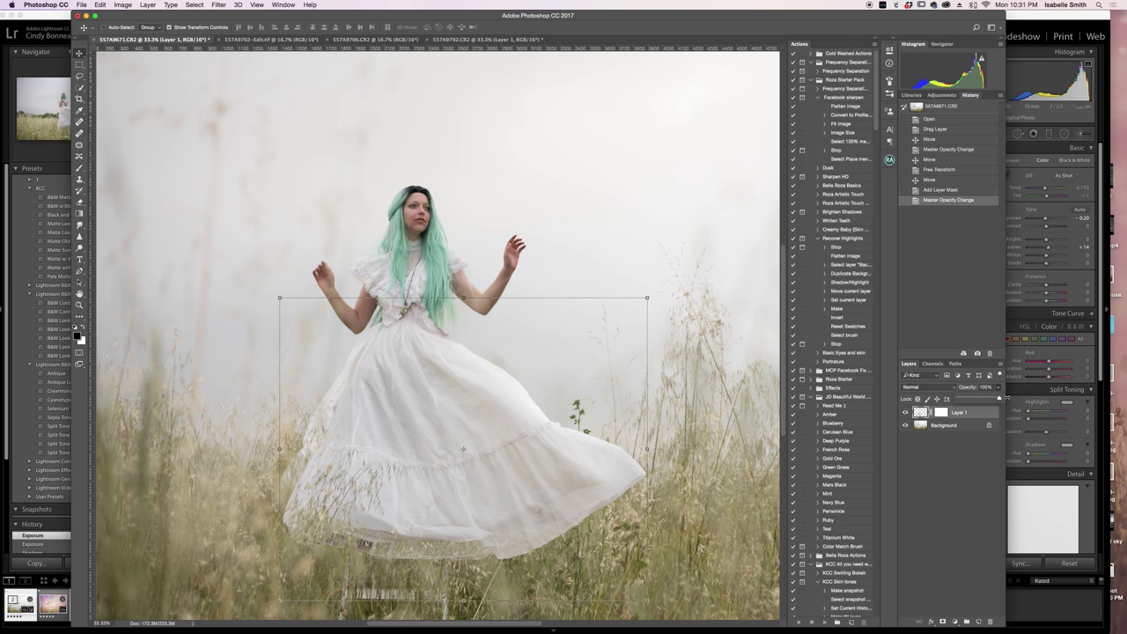
Step: Paint black on the skirt layer's mask over the waist and bodice to reveal the original necklace and lace
click(943, 413)
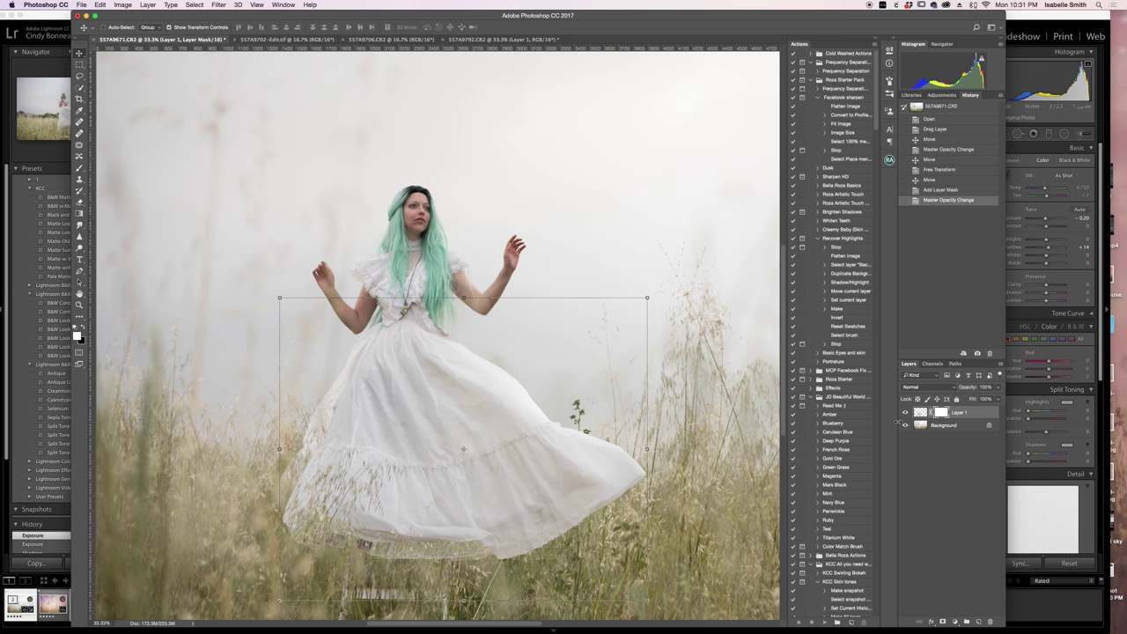
click(80, 170)
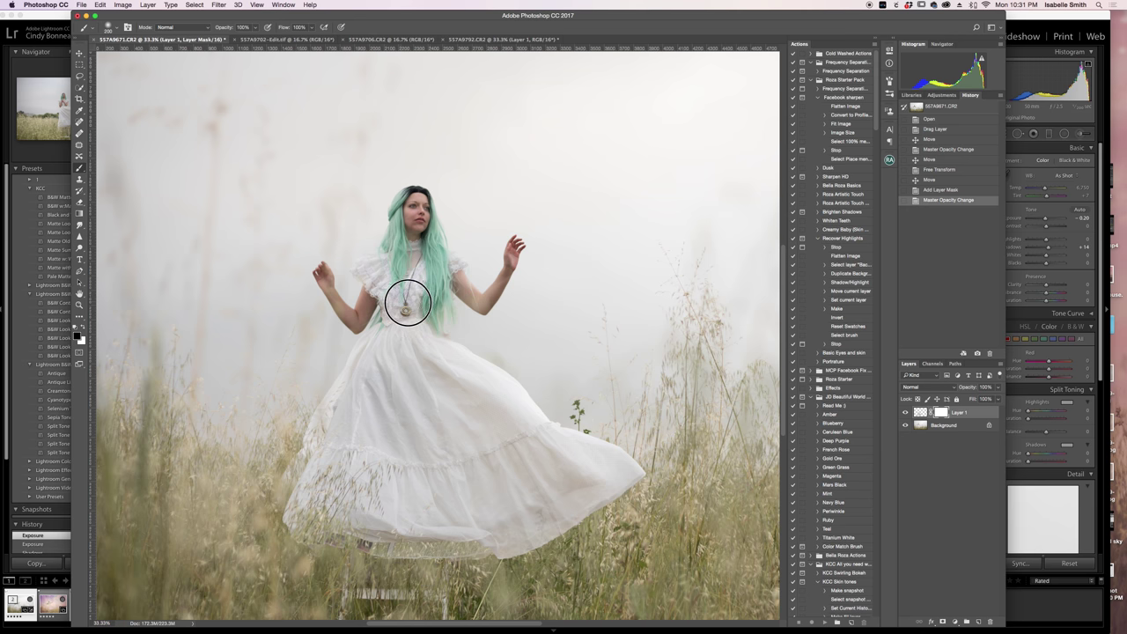
mouse_move(404, 304)
mouse_down()
mouse_move(355, 317)
mouse_move(379, 284)
mouse_up()
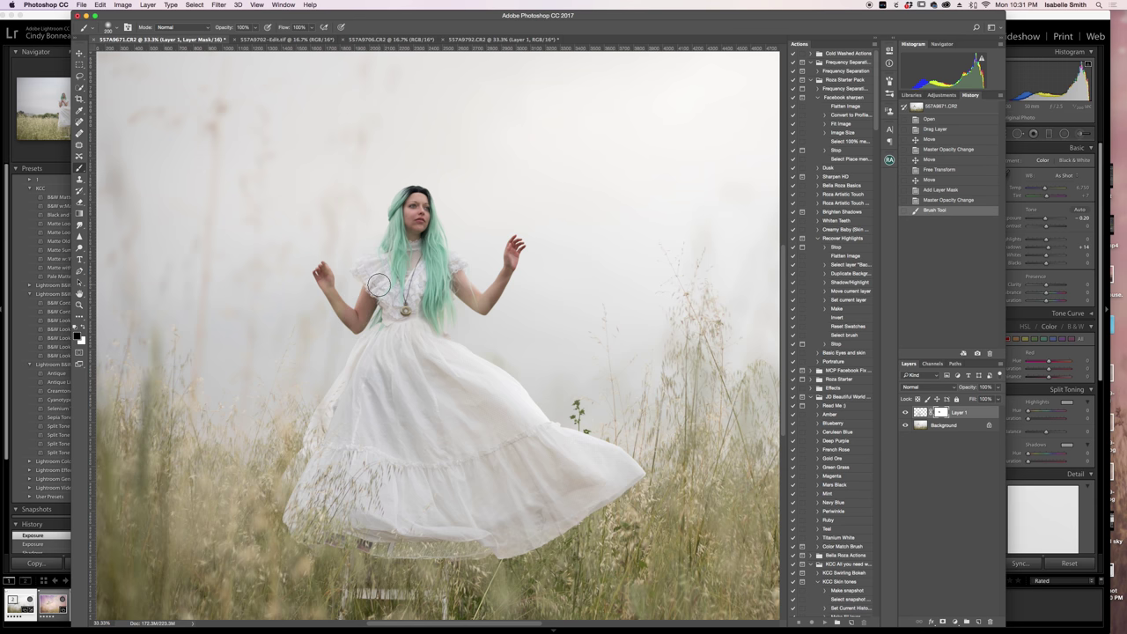
Step: Mask out the added skirt's stray left edge and lower-left hem with a smaller black brush so the grass shows
key(bracketleft)
key(bracketleft)
key(bracketleft)
key(bracketright)
key(bracketright)
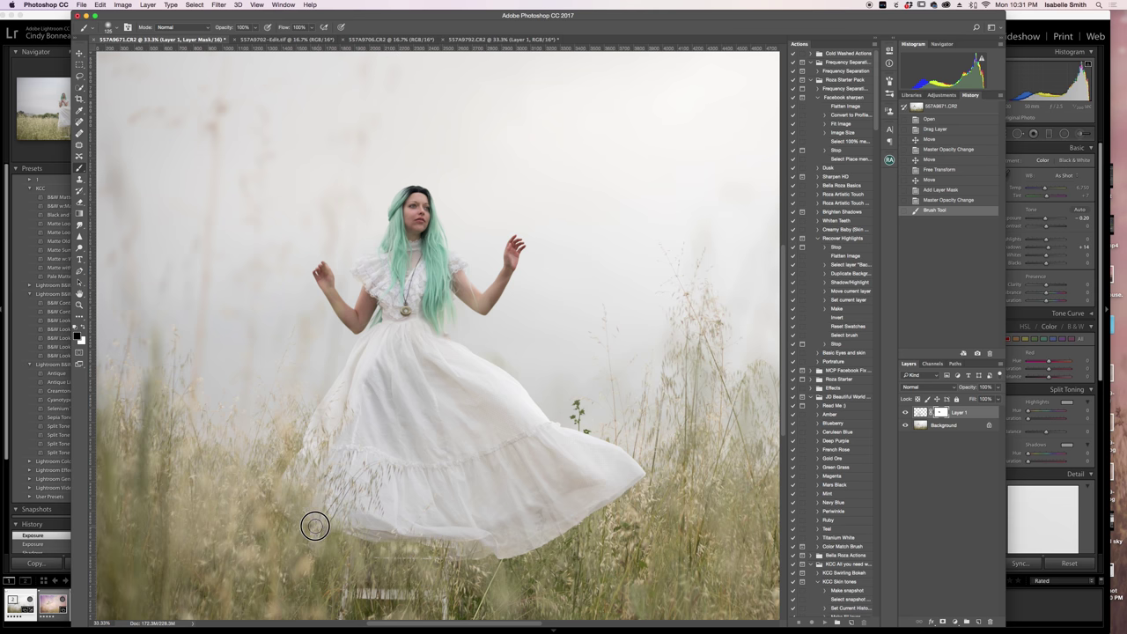
drag(307, 463, 346, 429)
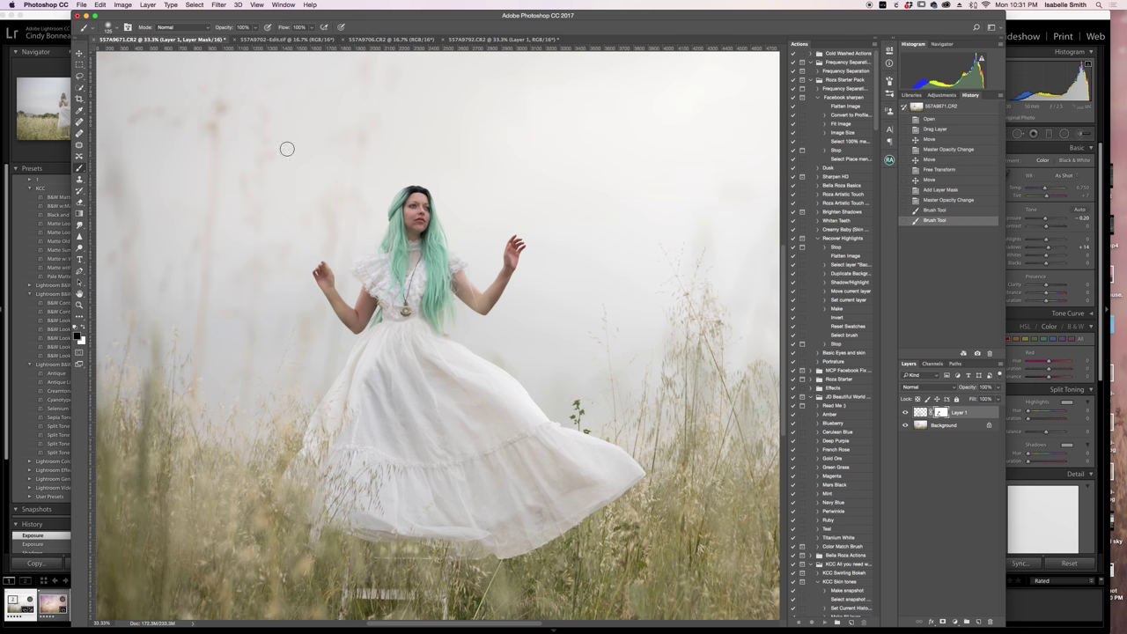
Step: Paint black strokes on the mask down the front of the skirt, from the waist to the lower ruffle
click(256, 27)
mouse_move(264, 40)
mouse_down()
mouse_move(251, 39)
mouse_move(263, 39)
mouse_up()
drag(413, 359, 399, 325)
mouse_move(398, 348)
mouse_down()
mouse_move(398, 334)
mouse_move(392, 370)
mouse_move(404, 374)
mouse_move(386, 380)
mouse_move(380, 409)
mouse_move(376, 388)
mouse_up()
drag(379, 392, 357, 458)
mouse_move(348, 379)
mouse_down()
mouse_move(363, 483)
mouse_move(370, 454)
mouse_move(380, 461)
mouse_move(366, 503)
mouse_move(355, 485)
mouse_move(358, 516)
mouse_move(344, 508)
mouse_move(332, 475)
mouse_move(372, 410)
mouse_move(370, 476)
mouse_move(384, 503)
mouse_move(395, 476)
mouse_move(407, 502)
mouse_move(413, 483)
mouse_move(405, 520)
mouse_move(391, 500)
mouse_move(372, 523)
mouse_move(360, 495)
mouse_move(373, 525)
mouse_move(407, 458)
mouse_move(385, 408)
mouse_move(364, 445)
mouse_move(360, 387)
mouse_move(323, 461)
mouse_move(308, 448)
mouse_move(393, 511)
mouse_move(388, 457)
mouse_move(391, 487)
mouse_up()
key(bracketleft)
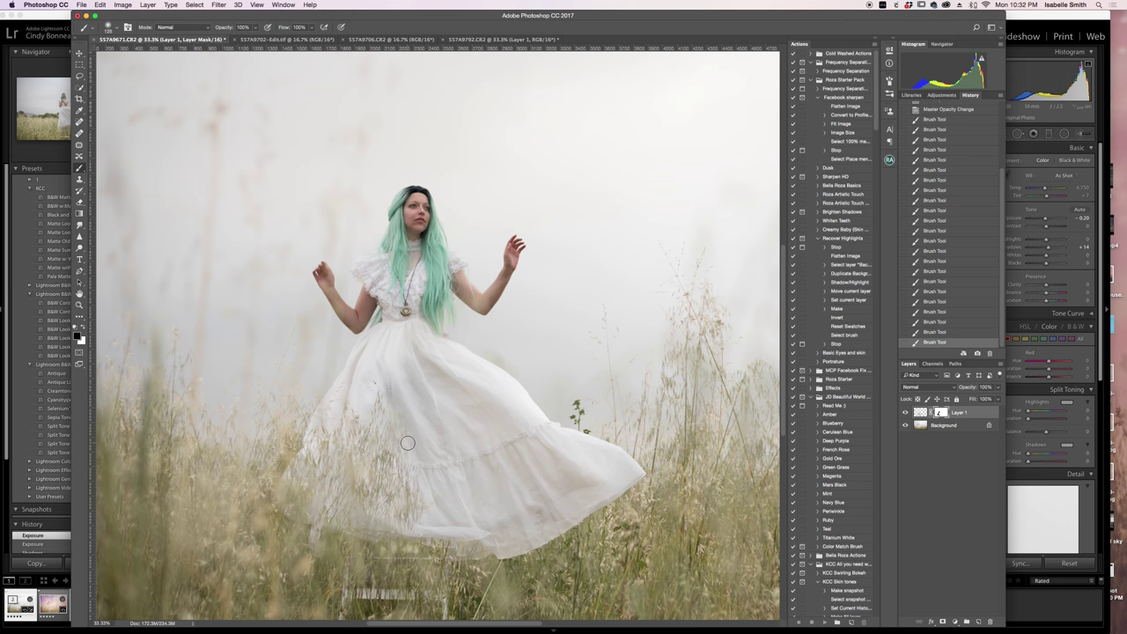
Step: Restore the skirt's front and lower-left ruffle by painting white on the mask with a larger brush
click(83, 328)
key(bracketright)
key(bracketright)
key(bracketright)
key(bracketright)
key(bracketright)
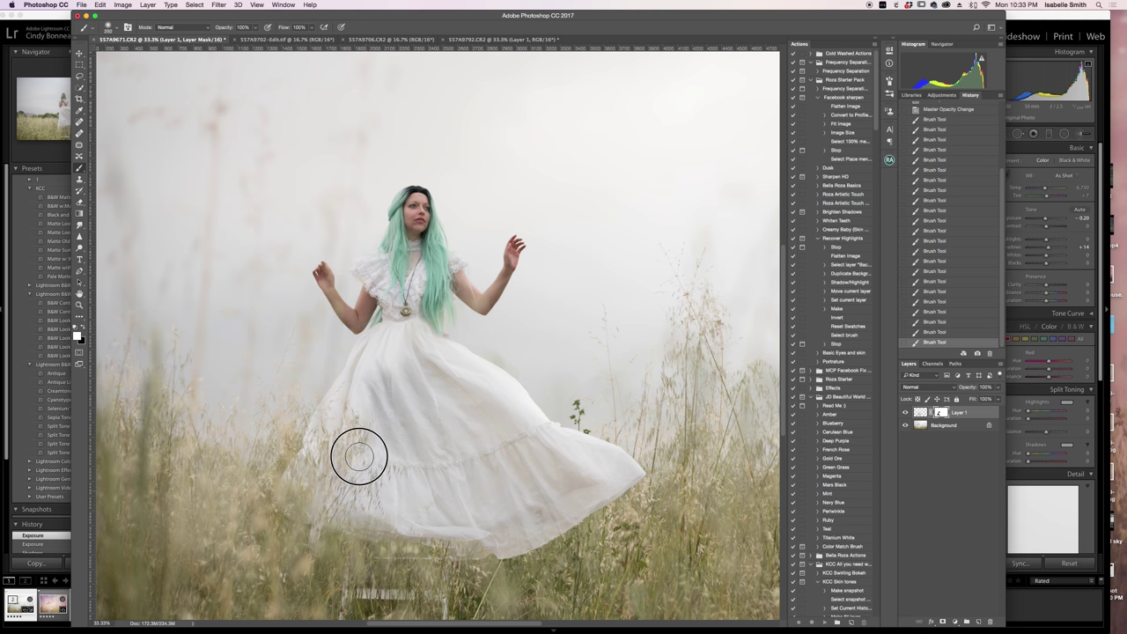
mouse_move(367, 448)
mouse_down()
mouse_move(362, 420)
mouse_move(375, 445)
mouse_move(387, 443)
mouse_up()
key(bracketleft)
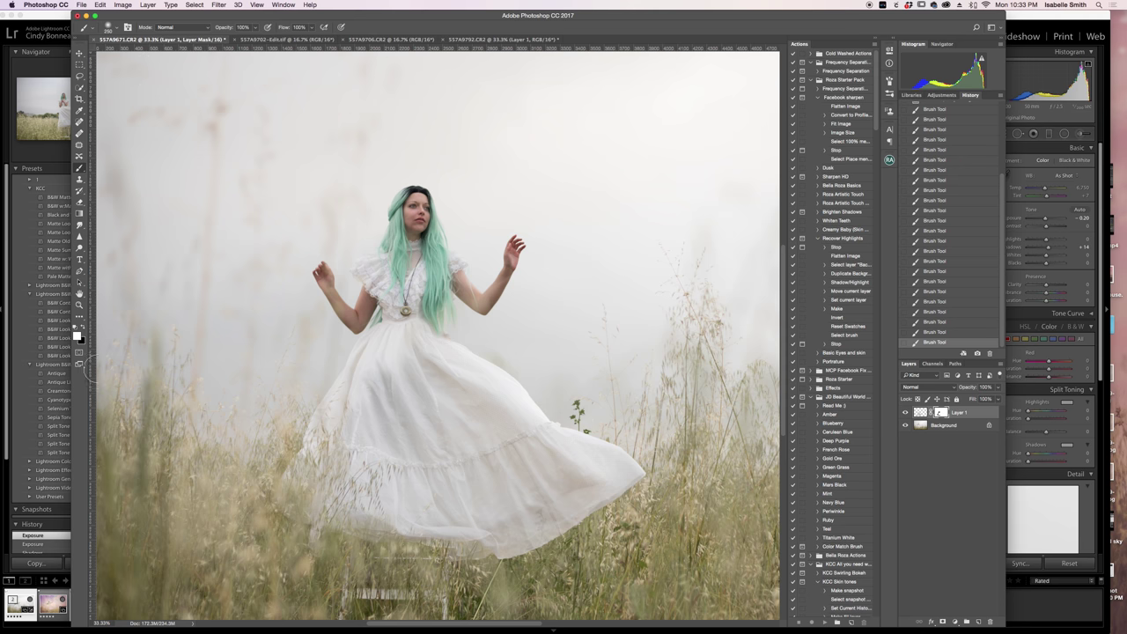
Step: Blend the front of the skirt into the original dress with a black mask brush at 50% opacity
click(83, 328)
key(5)
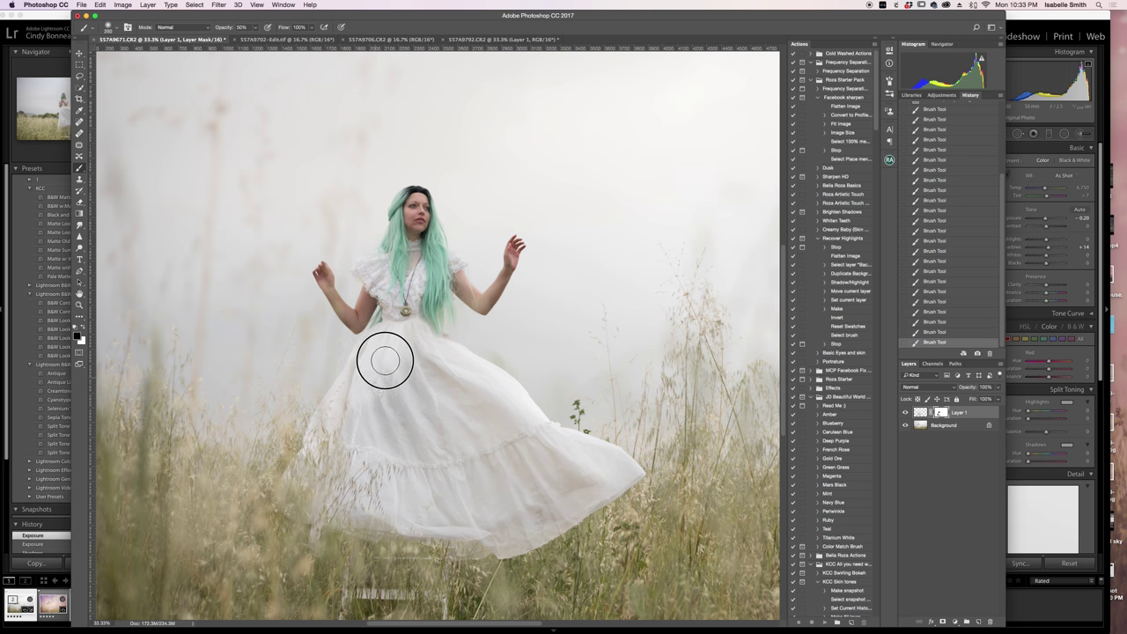
key(super+2)
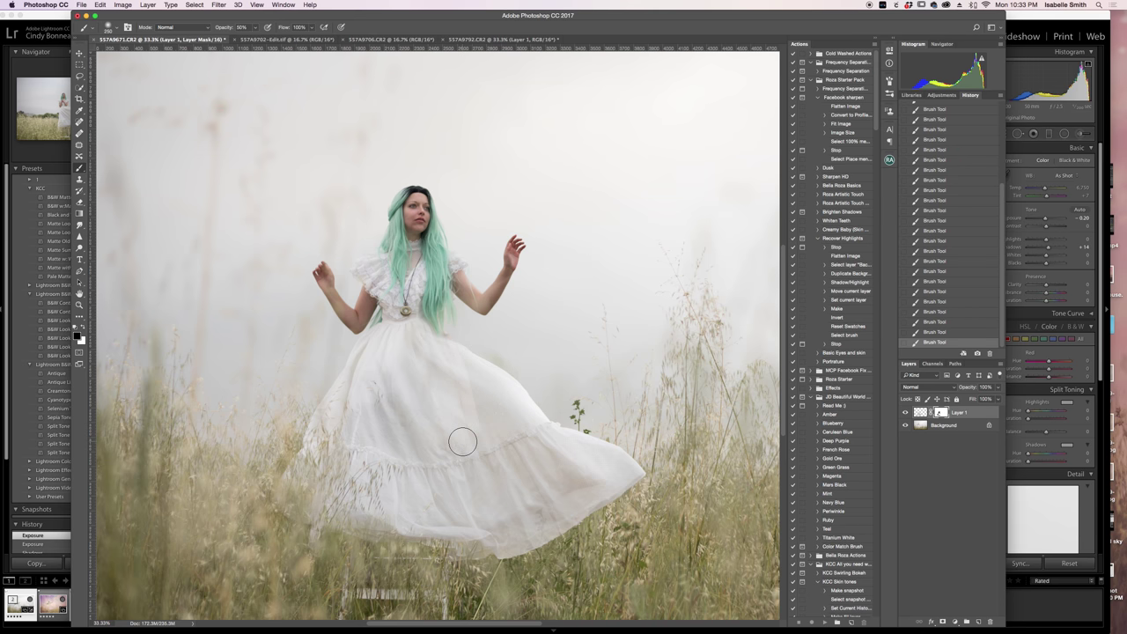
click(488, 396)
Step: Touch up the mask on the skirt's right side and upper front, starting with white at 100% brush opacity
key(0)
mouse_move(491, 397)
mouse_down()
mouse_move(468, 382)
mouse_move(496, 408)
mouse_move(459, 371)
mouse_move(478, 428)
mouse_move(422, 350)
mouse_move(483, 412)
mouse_move(473, 407)
mouse_up()
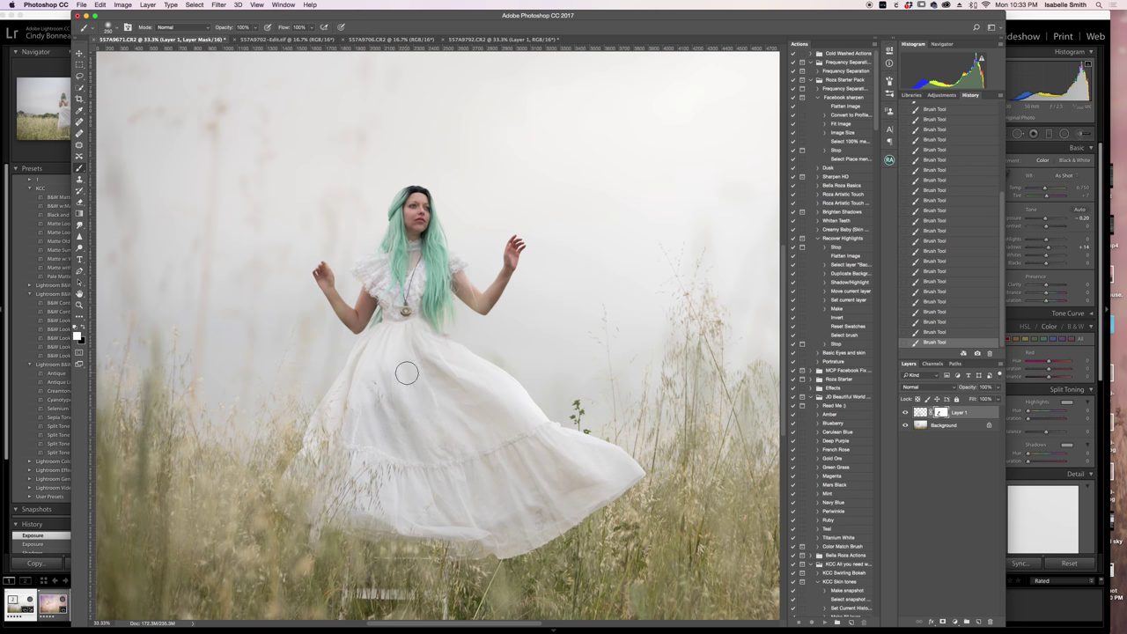
mouse_move(420, 361)
mouse_down()
mouse_move(418, 330)
mouse_move(431, 342)
mouse_move(413, 337)
mouse_up()
key(x)
key(x)
mouse_move(384, 395)
mouse_down()
mouse_move(395, 411)
mouse_move(388, 385)
mouse_move(392, 411)
mouse_up()
key(bracketleft)
key(bracketleft)
Step: Compare the image with and without the skirt layer, first as a whole and then close up at the waist
scroll(461, 327, down, 3)
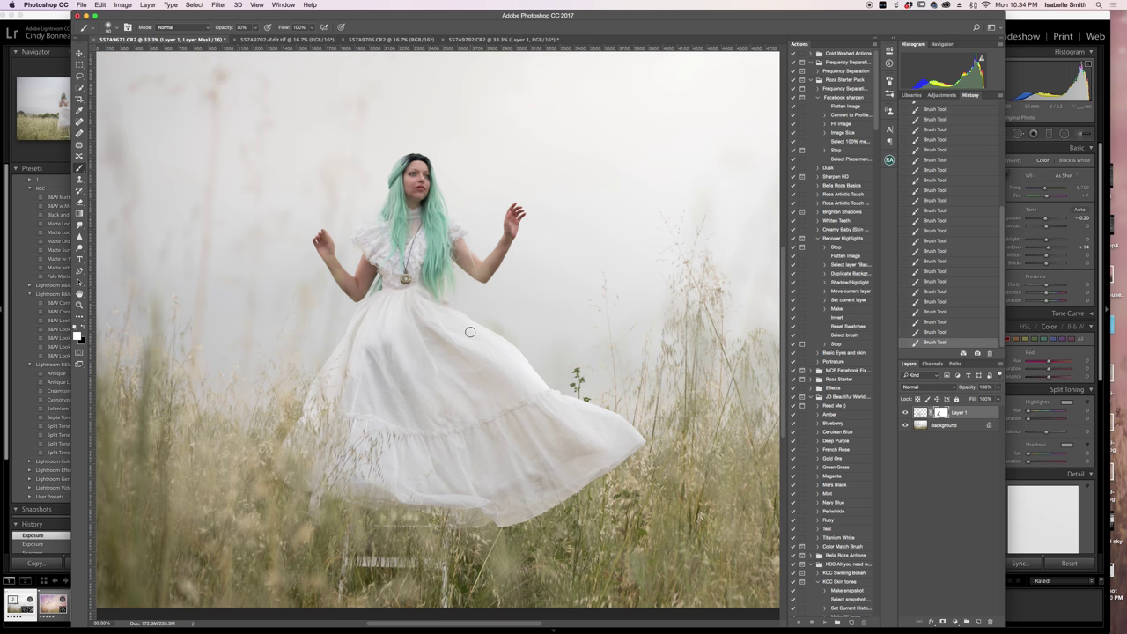
scroll(374, 444, up, 1)
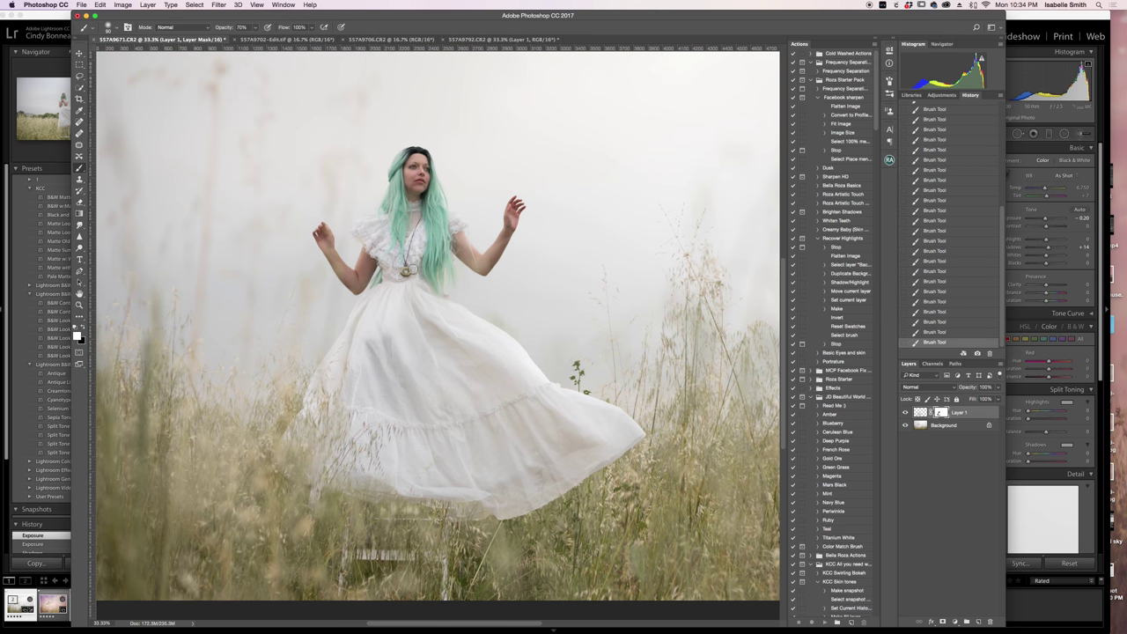
click(902, 412)
click(902, 411)
click(902, 411)
click(902, 412)
click(79, 305)
drag(451, 276, 442, 408)
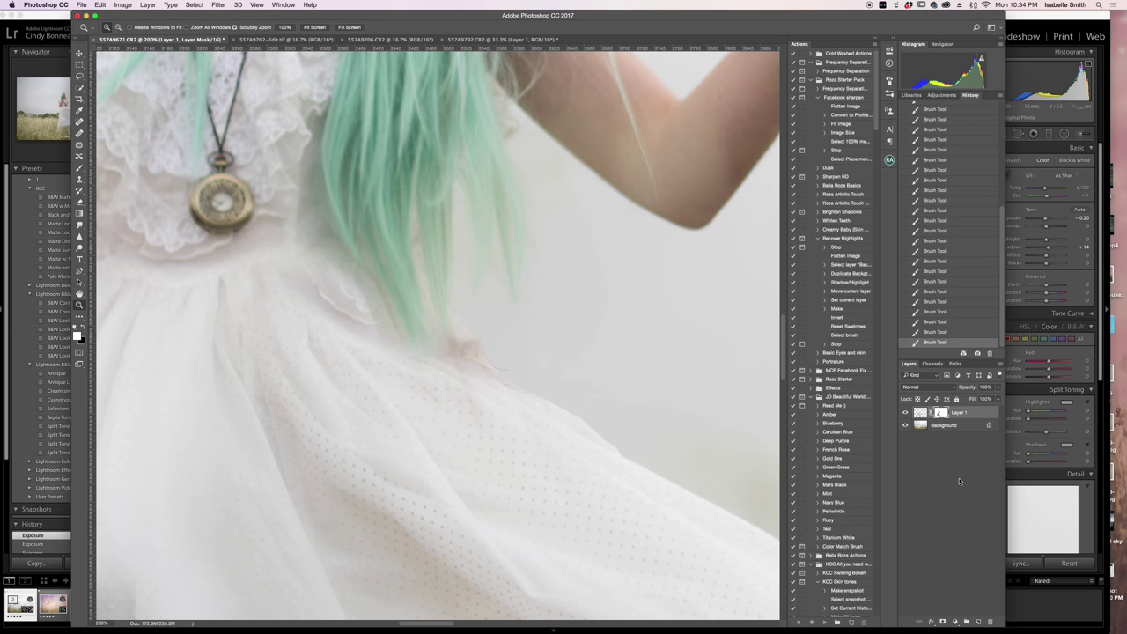
click(906, 414)
click(906, 414)
click(907, 414)
click(907, 414)
Step: Reveal the green hair ends over the waist by painting black on the mask at 70% brush opacity
click(84, 328)
click(79, 167)
mouse_move(362, 272)
mouse_down()
mouse_move(322, 294)
mouse_move(261, 289)
mouse_move(279, 317)
mouse_move(275, 293)
mouse_move(373, 352)
mouse_move(295, 315)
mouse_up()
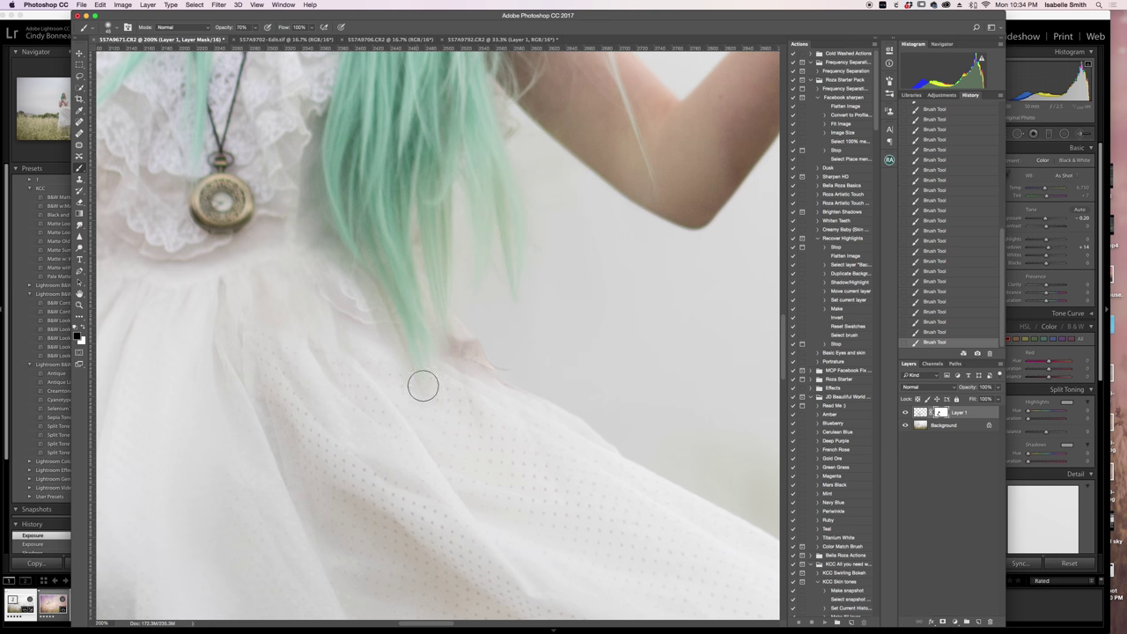
key(bracketright)
key(bracketright)
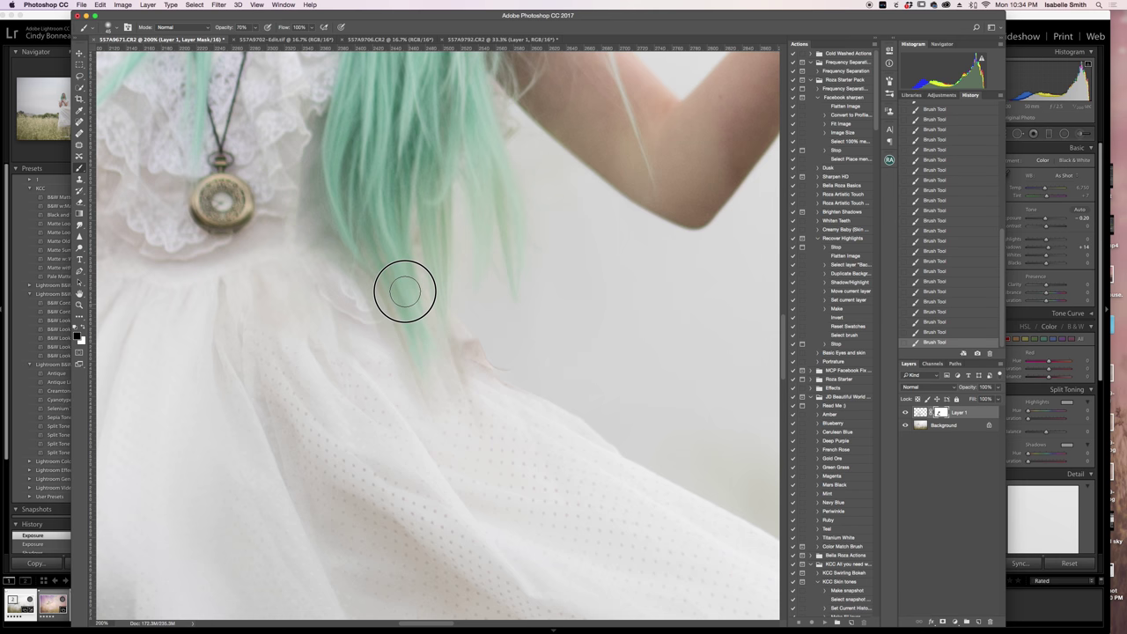
key(bracketleft)
key(bracketleft)
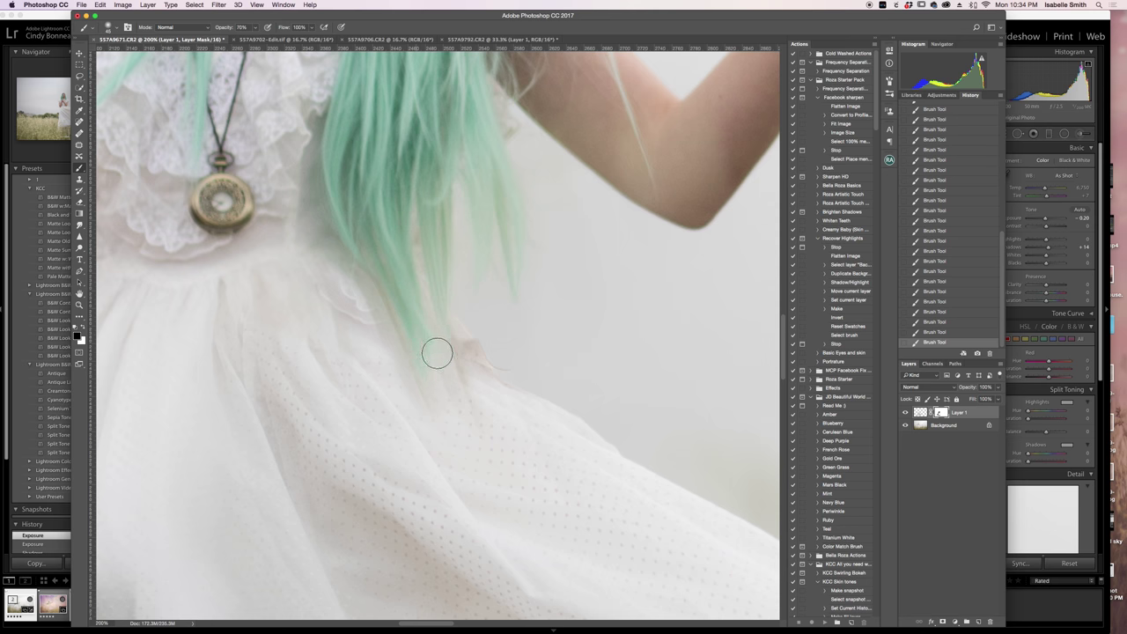
Step: Restore the skirt fabric just below the hair ends by painting white on the mask
key(bracketright)
key(bracketright)
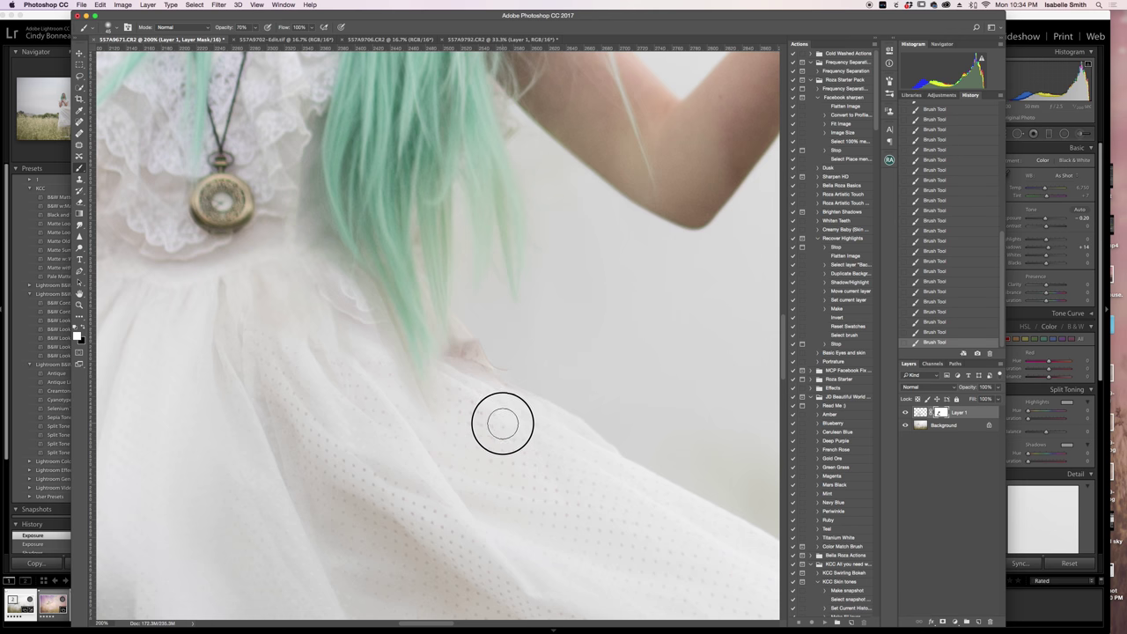
key(bracketleft)
key(bracketleft)
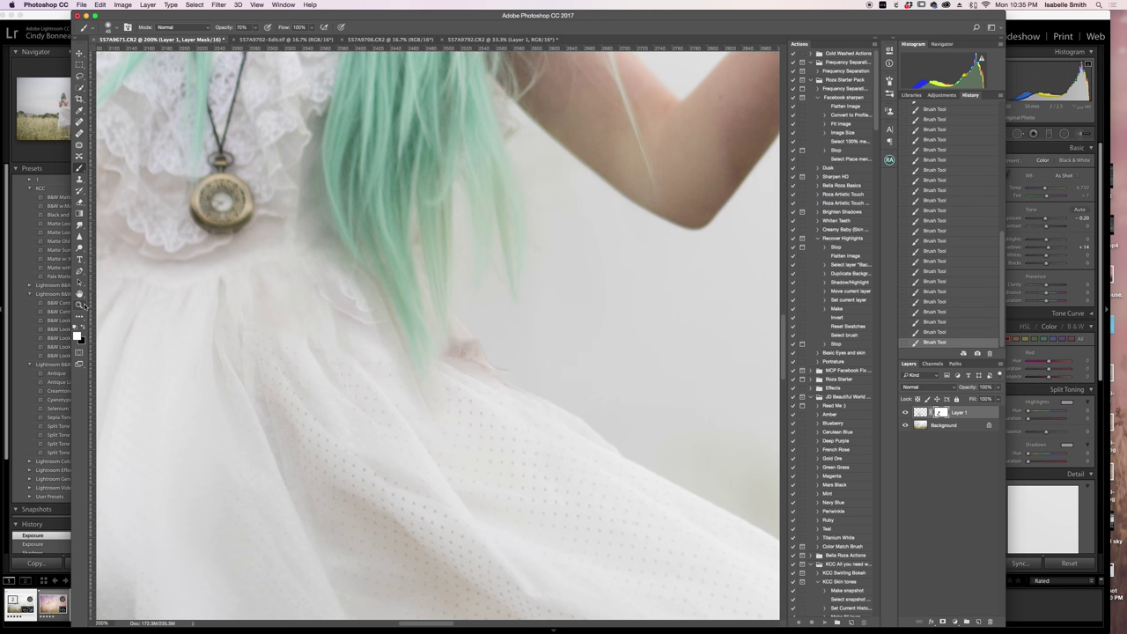
Step: Clean the skirt's upper-right contour below the raised arm on the mask with a small black brush at 100% opacity
click(79, 304)
right_click(323, 302)
click(333, 306)
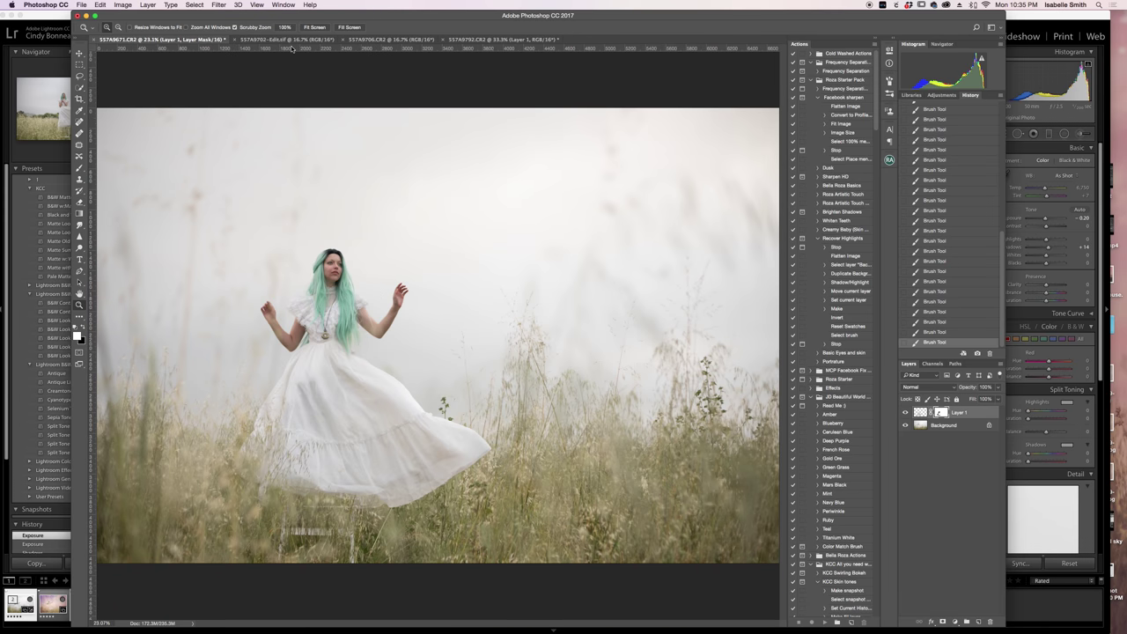
drag(455, 428, 434, 537)
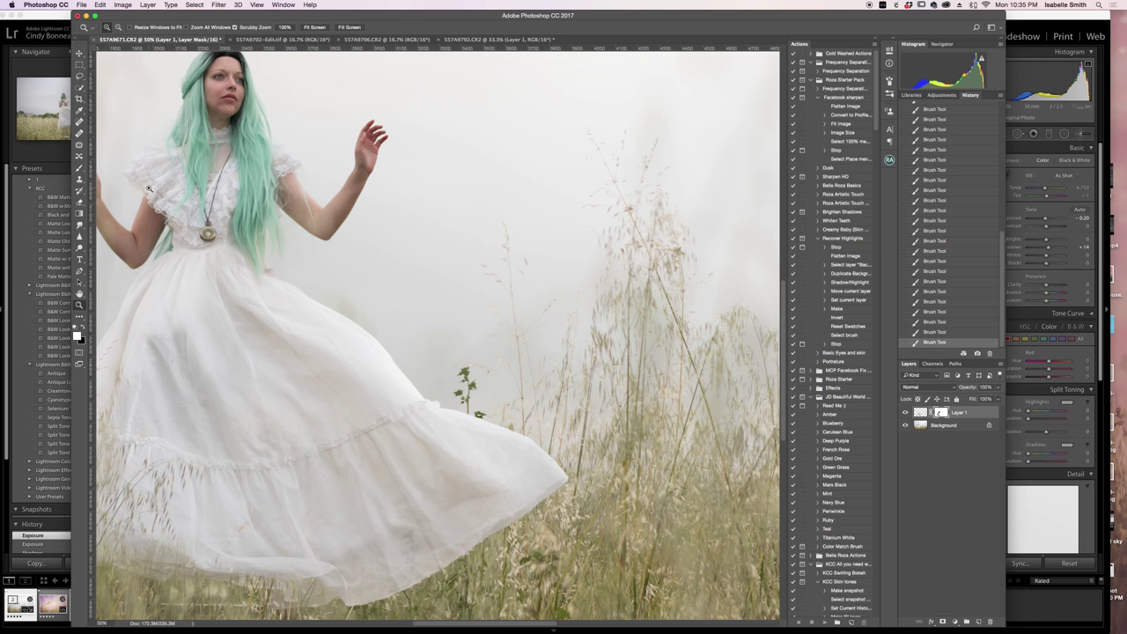
click(79, 168)
click(85, 328)
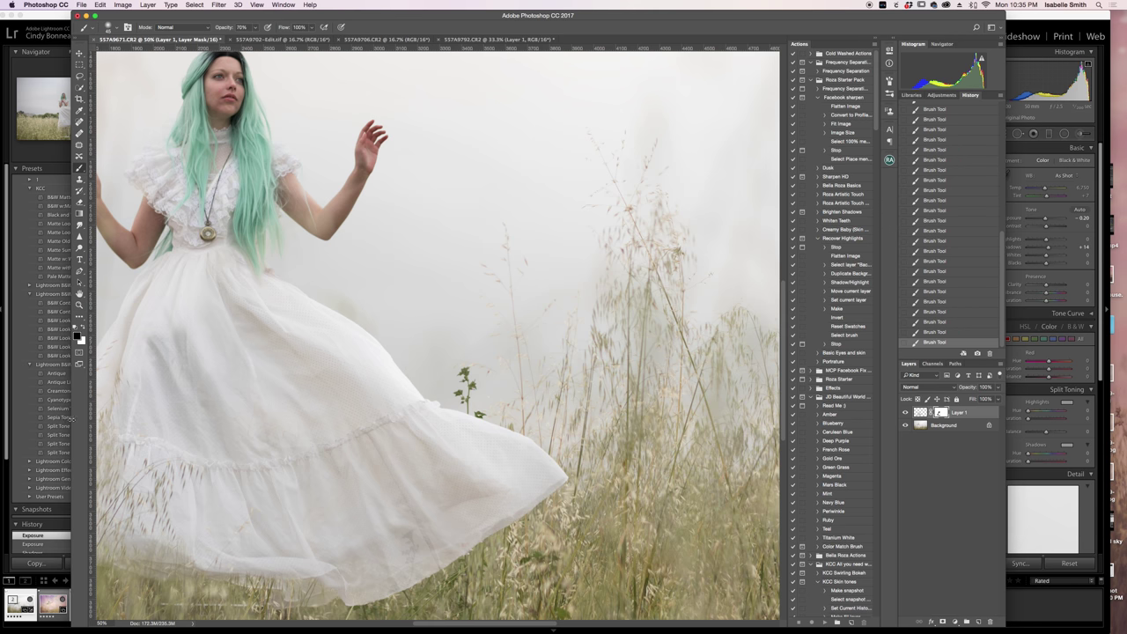
click(79, 305)
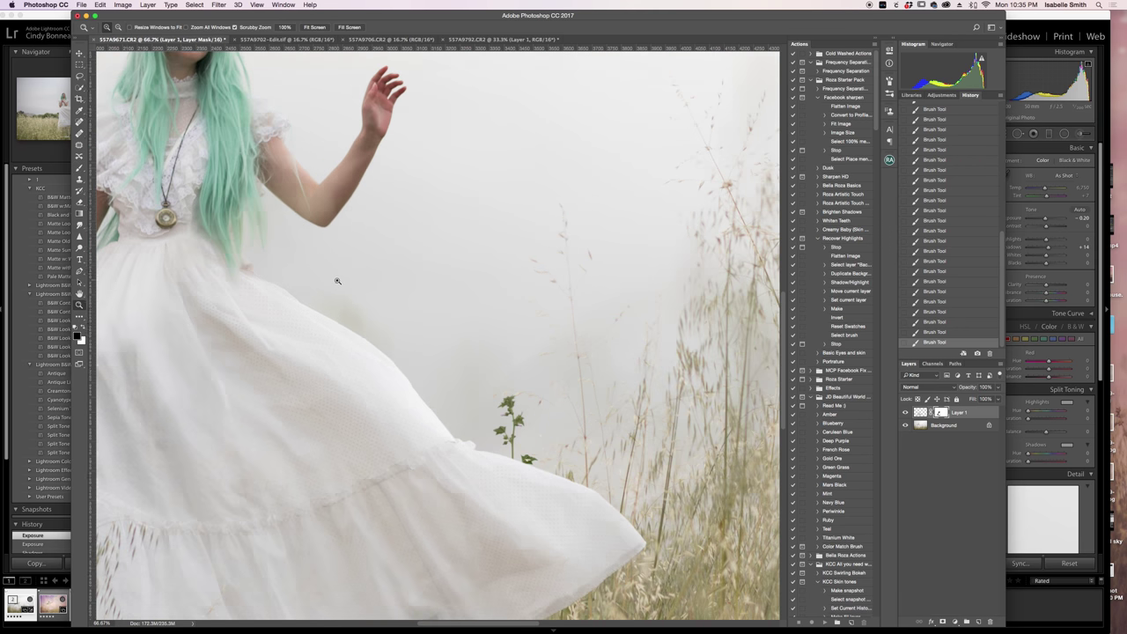
click(335, 280)
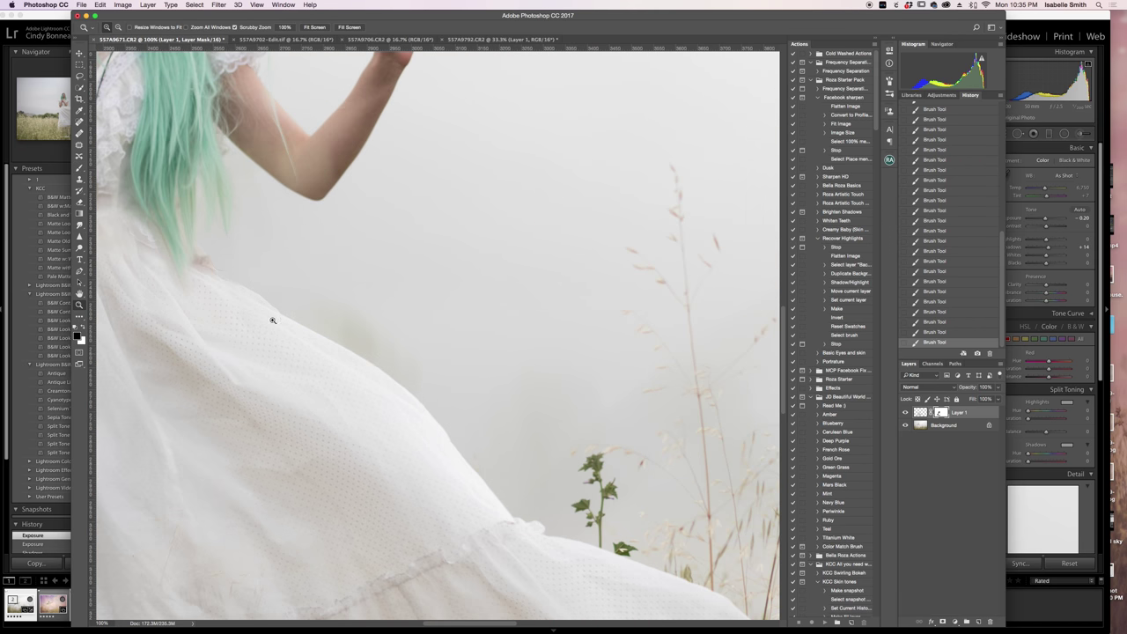
click(79, 168)
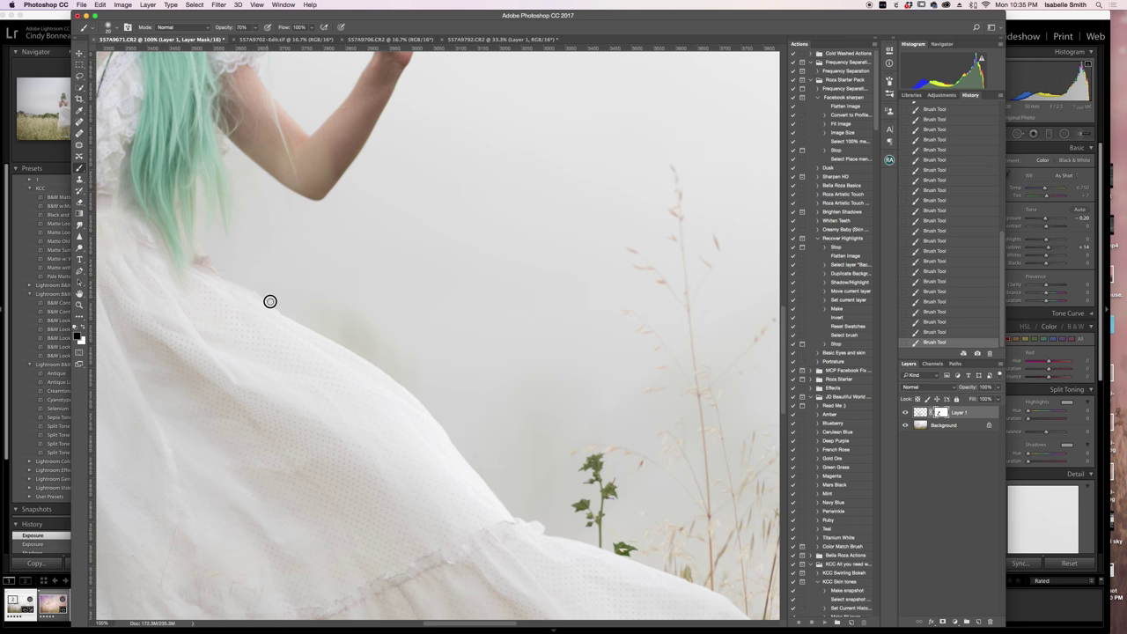
key(bracketleft)
key(0)
scroll(627, 469, up, 3)
scroll(626, 451, down, 4)
scroll(626, 451, down, 1)
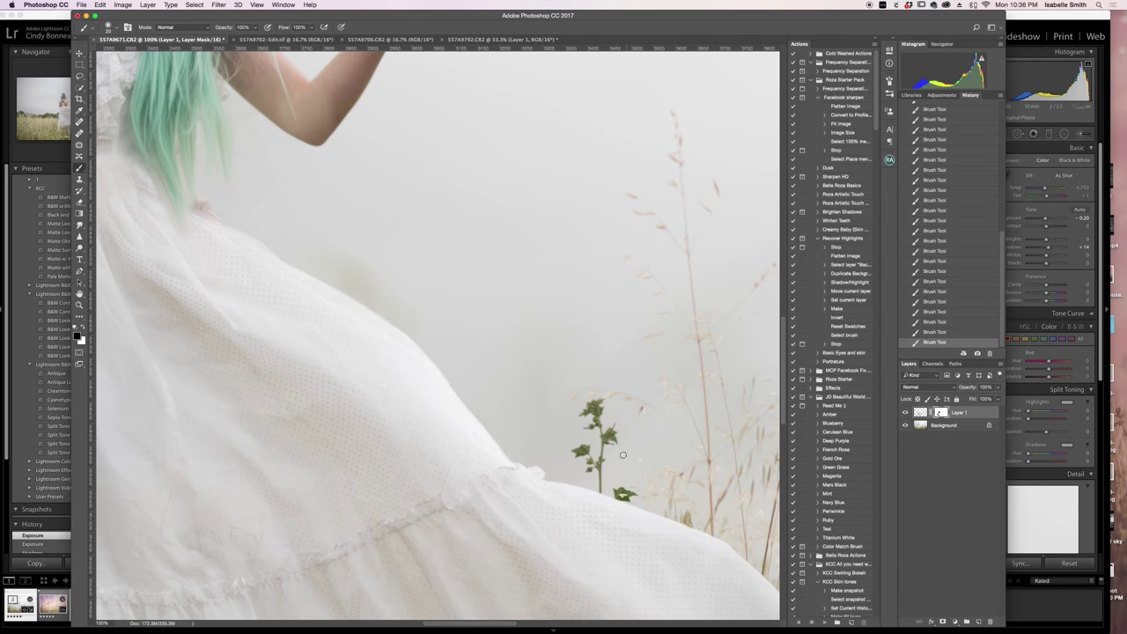
Step: Continue masking out the fringe in black along the skirt's outer edge from the ruffle seam to its far right tip
scroll(554, 472, down, 1)
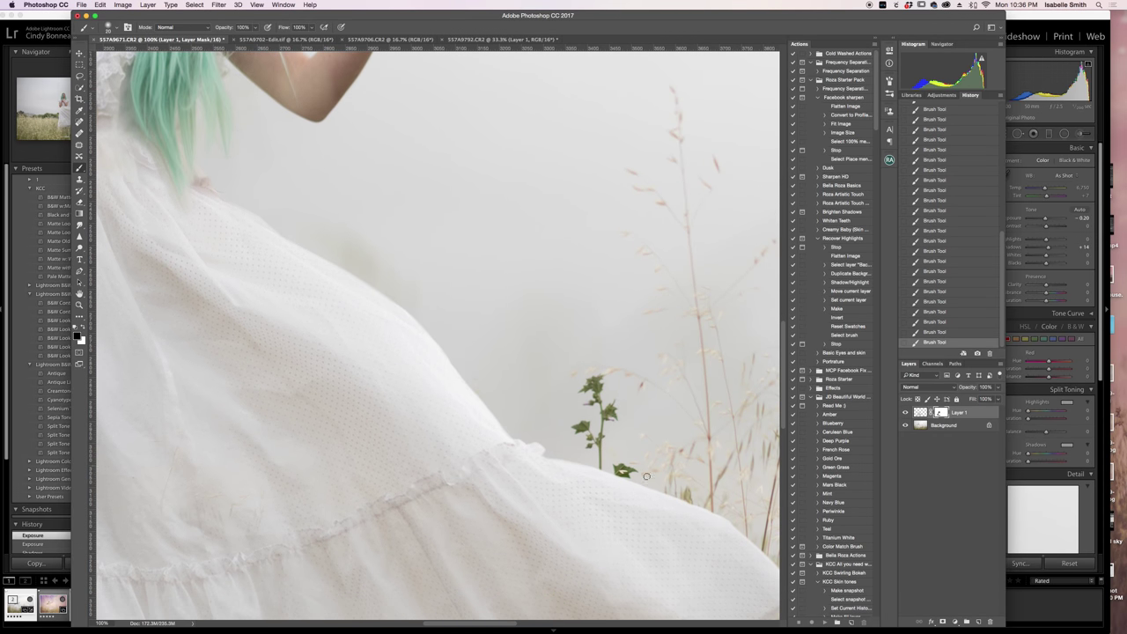
drag(710, 506, 659, 494)
drag(513, 626, 528, 626)
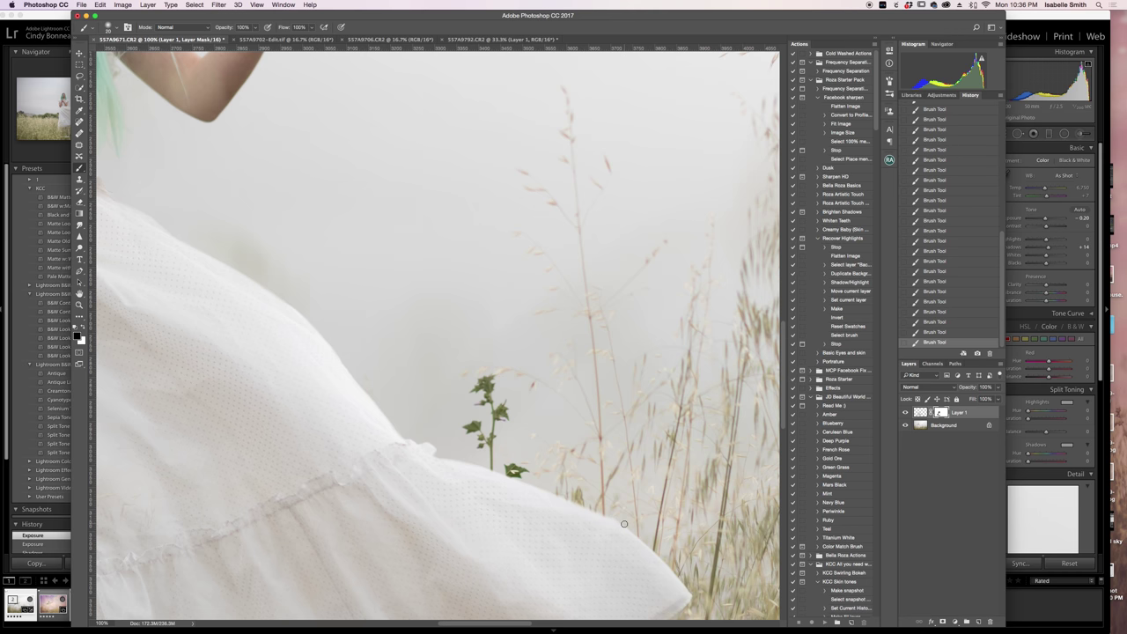
shift+click(658, 554)
drag(690, 596, 671, 564)
Step: Mask out the fringe in black along the skirt's lower hem, from the right tip back towards the centre
scroll(674, 525, down, 5)
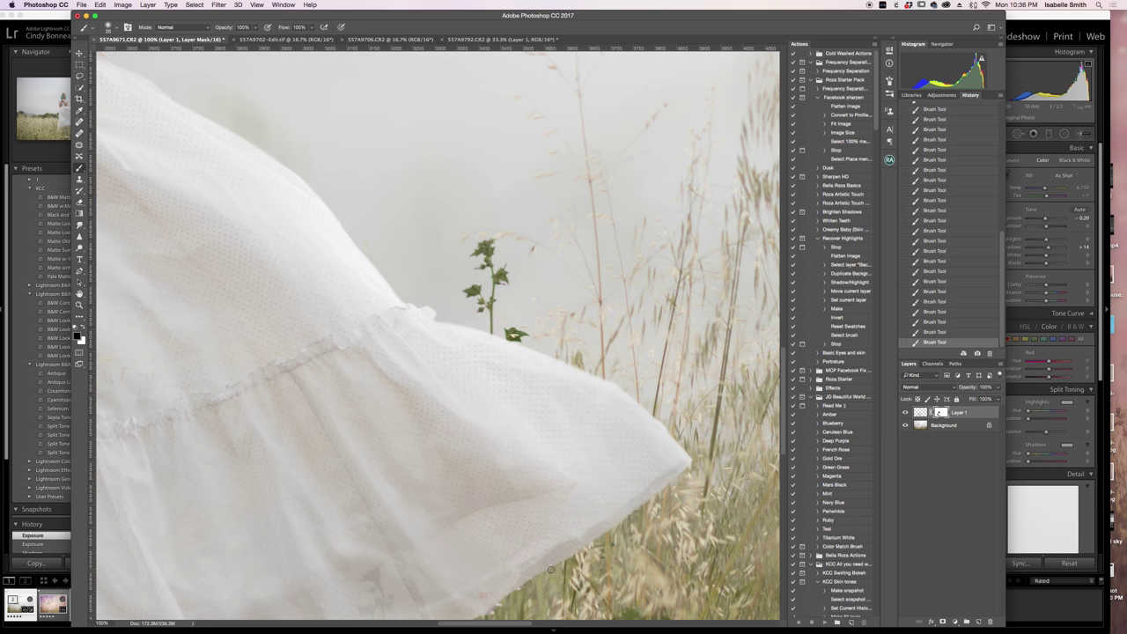
drag(555, 582, 640, 458)
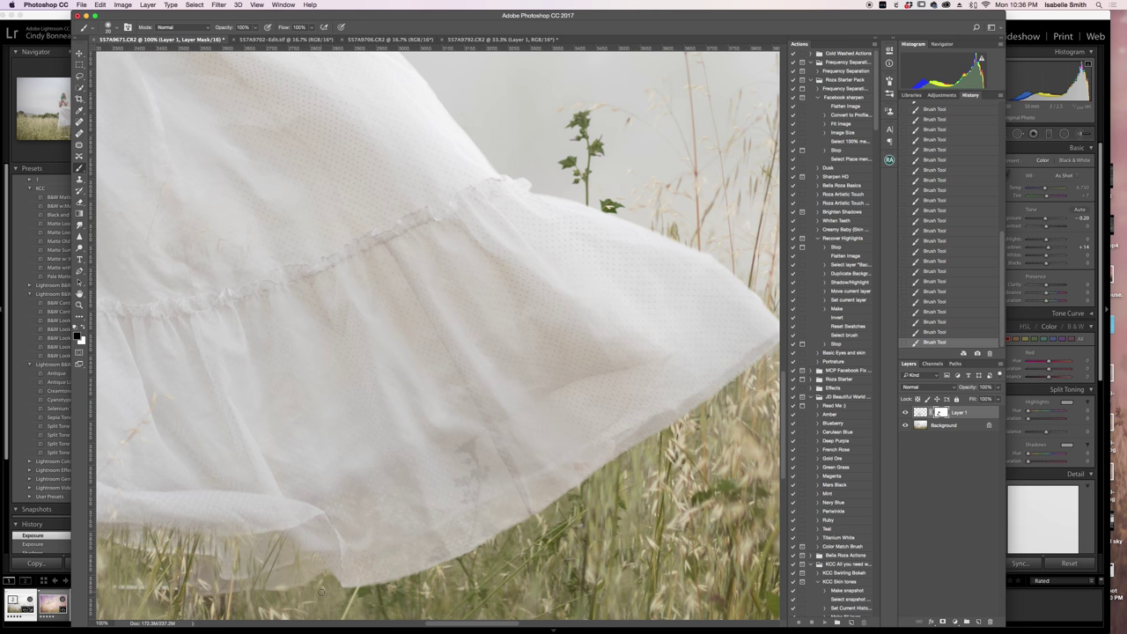
mouse_move(347, 508)
mouse_down()
mouse_move(393, 511)
mouse_move(511, 440)
mouse_move(747, 417)
mouse_move(942, 510)
mouse_move(878, 460)
mouse_up()
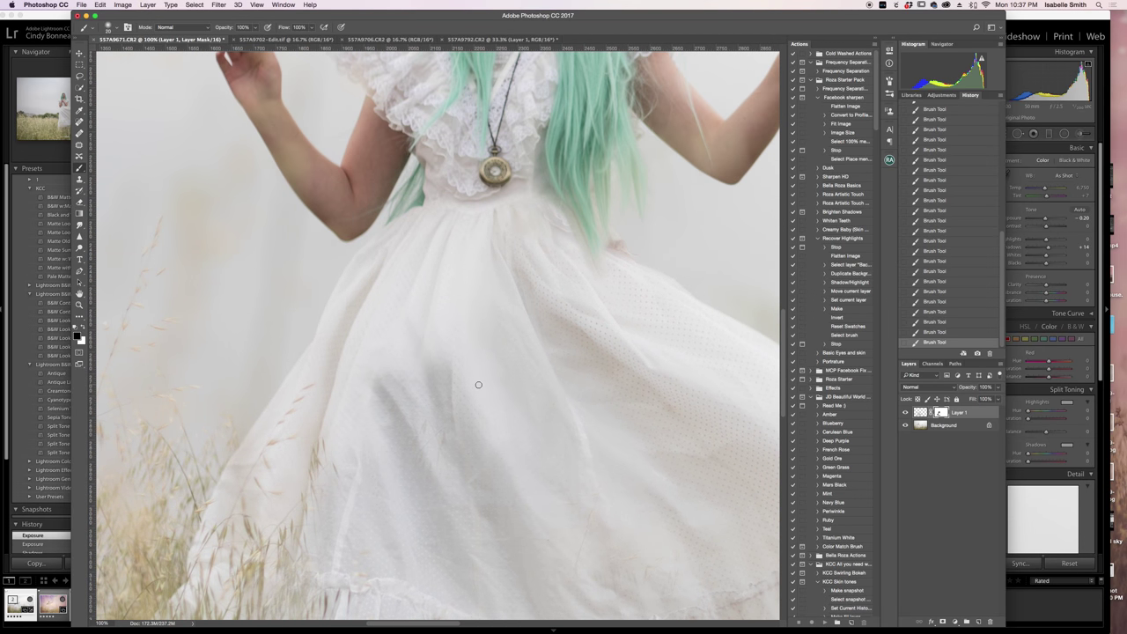
Step: Check the whole blend, load the skirt layer's outline as a selection and add a Levels adjustment layer limited to it
key(z)
right_click(205, 311)
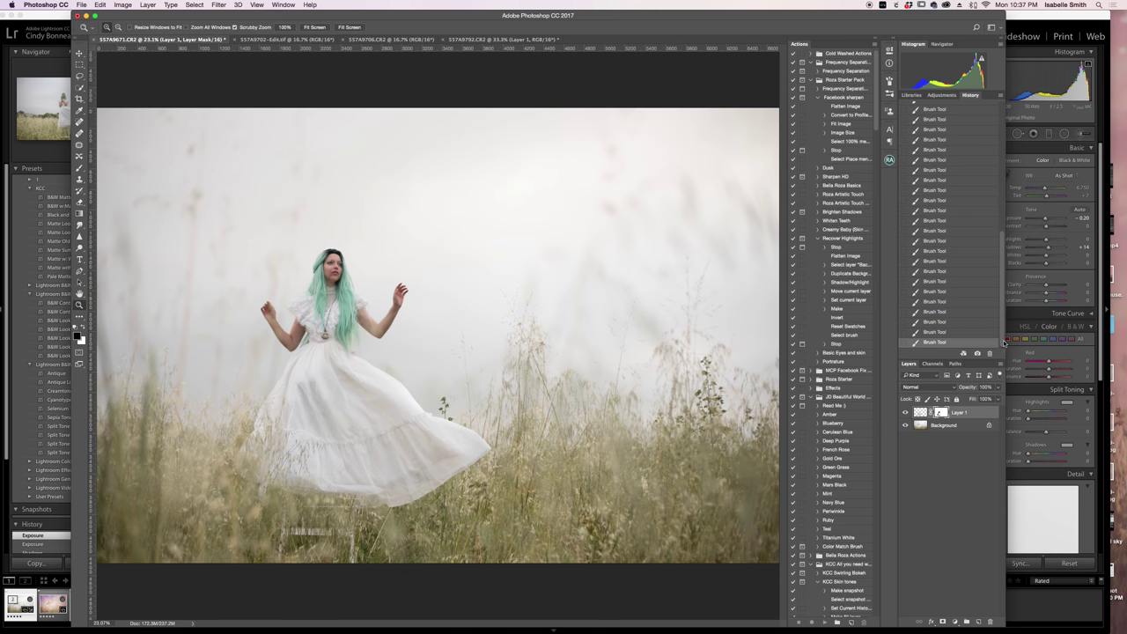
click(905, 413)
click(905, 413)
super+click(922, 414)
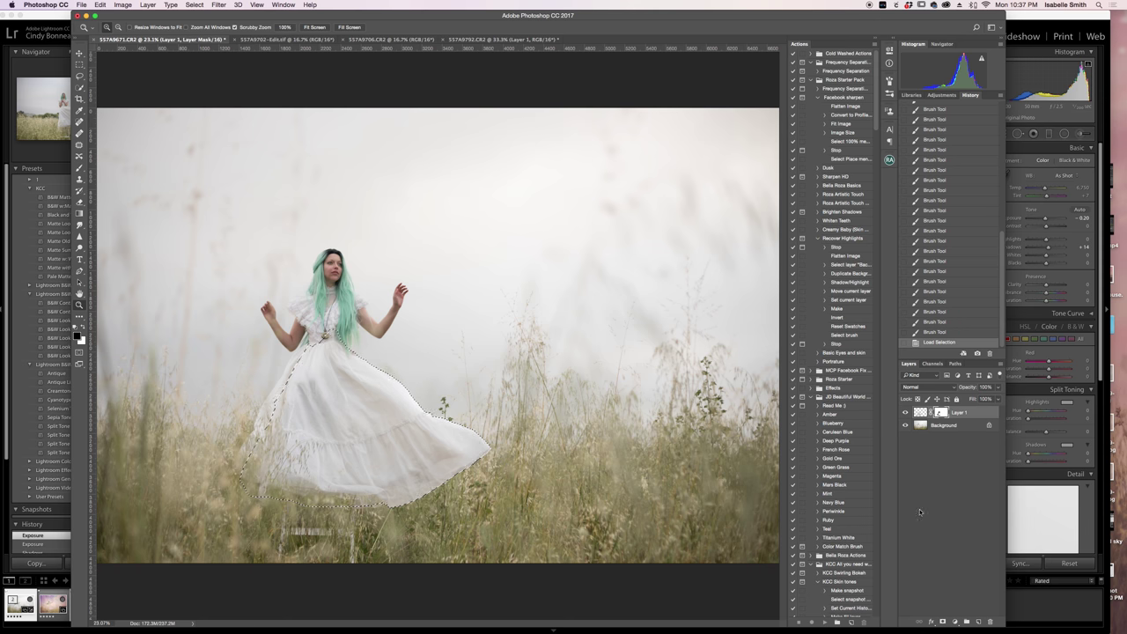
click(955, 622)
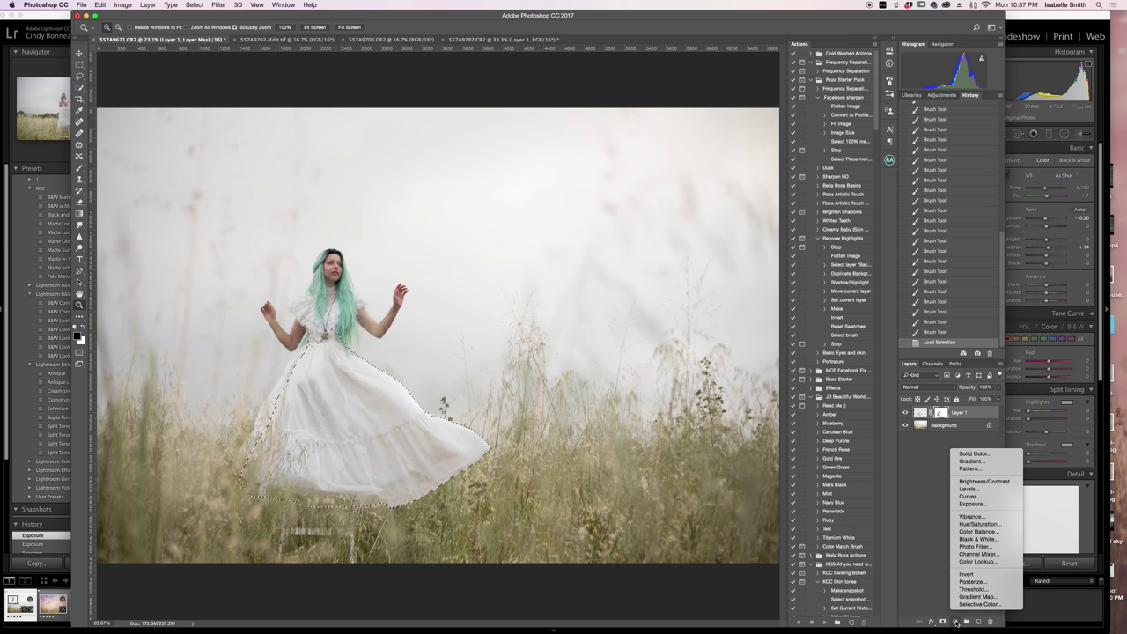
click(980, 491)
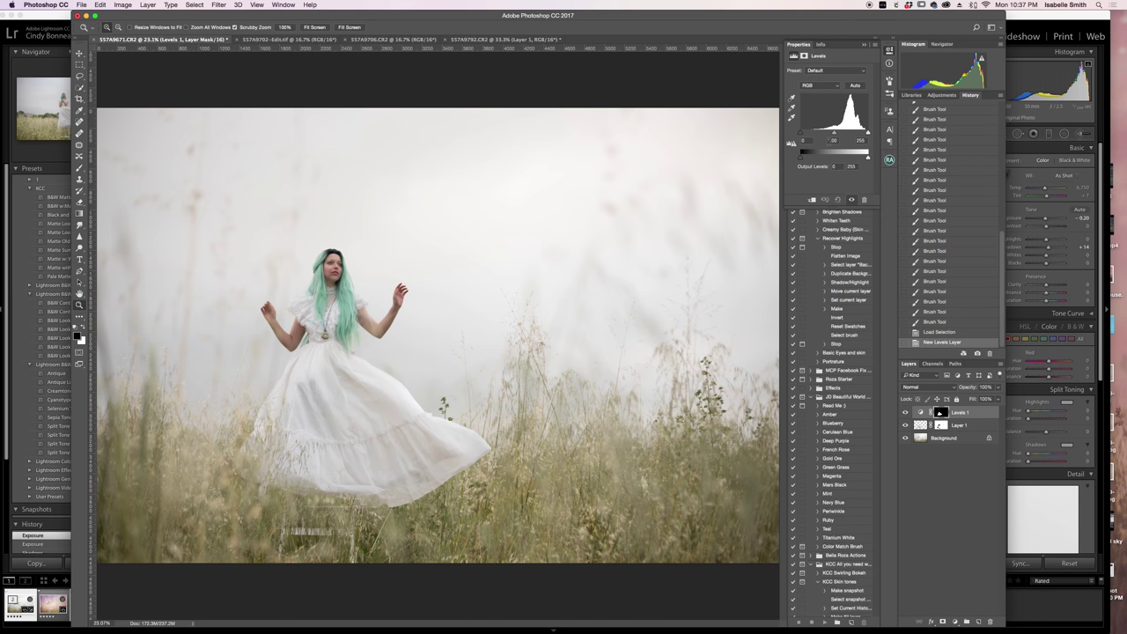
Step: Brighten the skirt by raising the Levels midtone value to 1.27 and compare the image with and without the adjustment
drag(801, 134, 779, 141)
drag(867, 134, 828, 134)
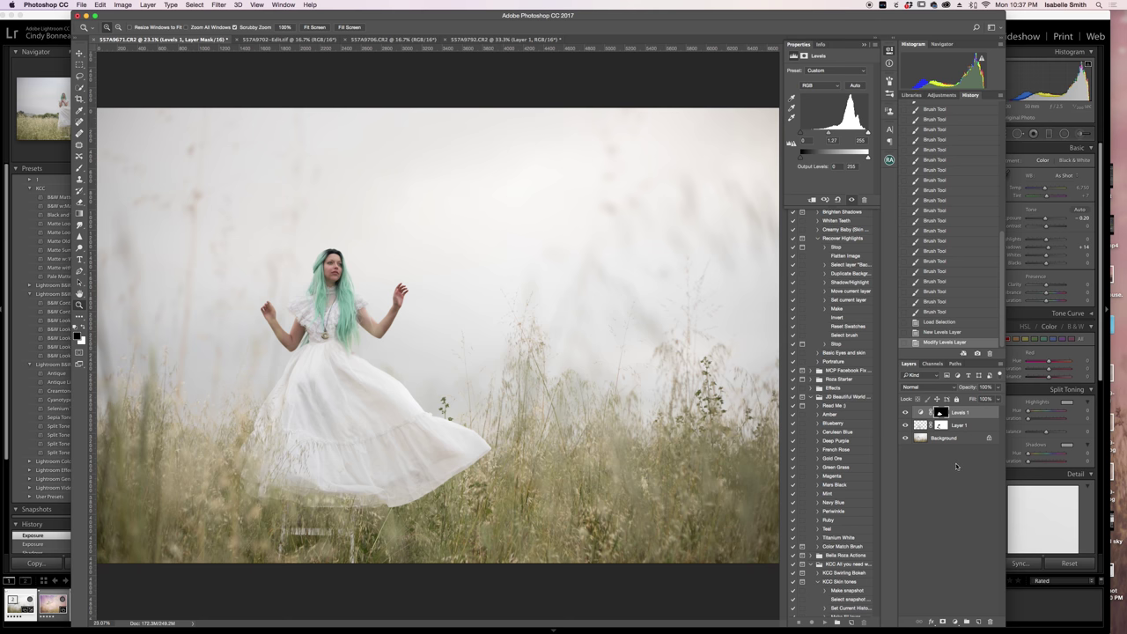
click(906, 413)
click(906, 414)
click(907, 413)
click(906, 413)
click(868, 44)
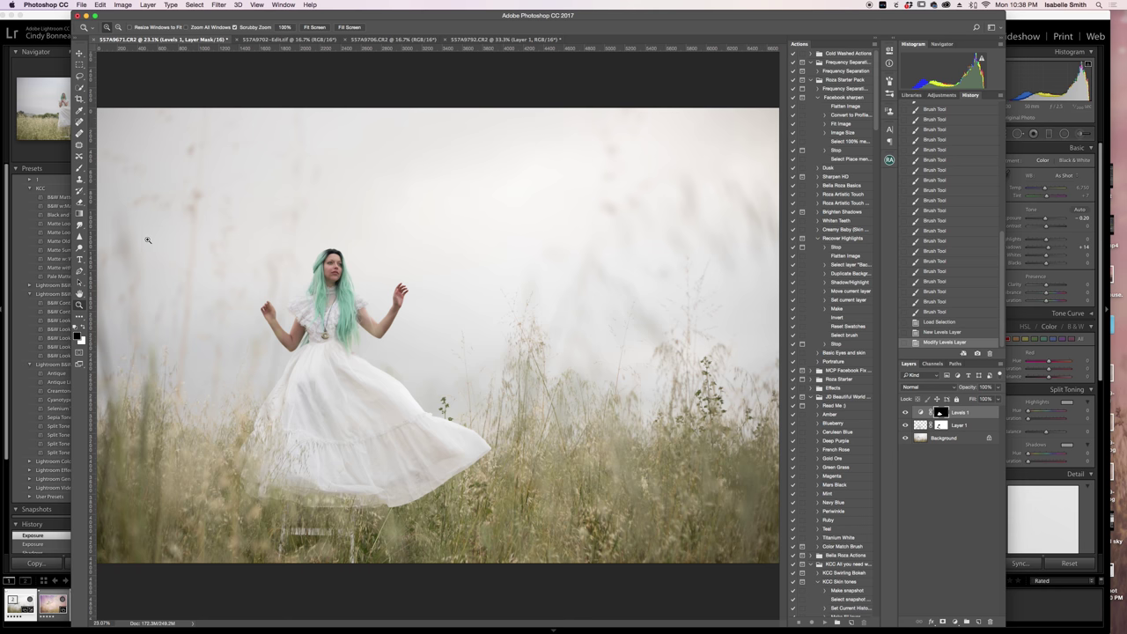
Step: Paint black on the Levels mask along the skirt's hem, right edge, left edge and waist with an enlarged soft brush
click(80, 167)
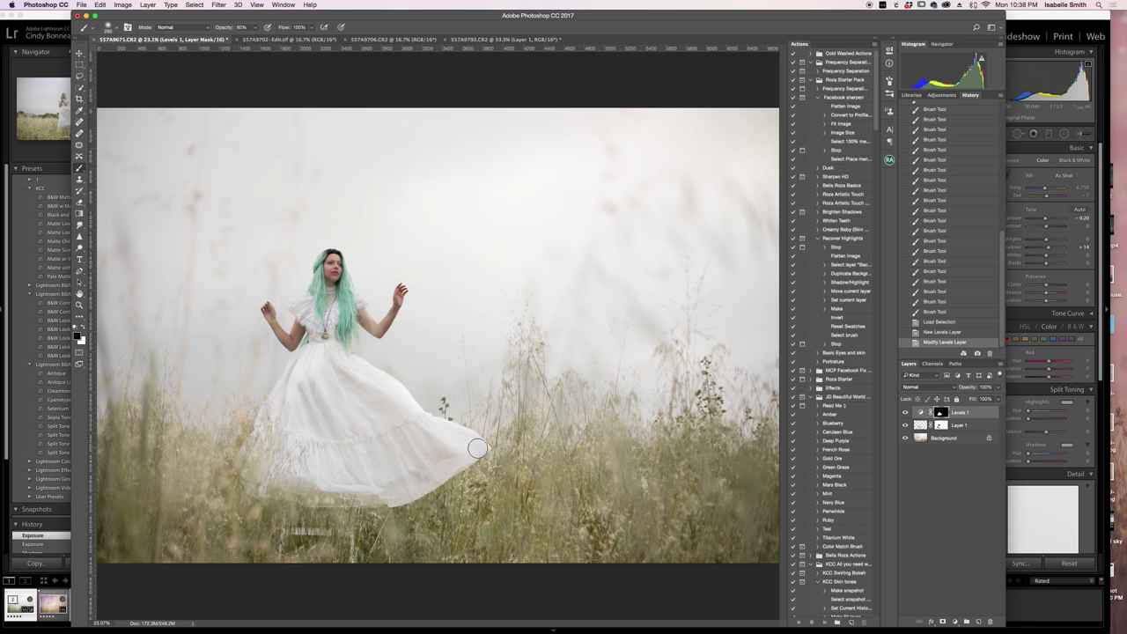
key(bracketright)
key(bracketright)
key(bracketright)
key(bracketright)
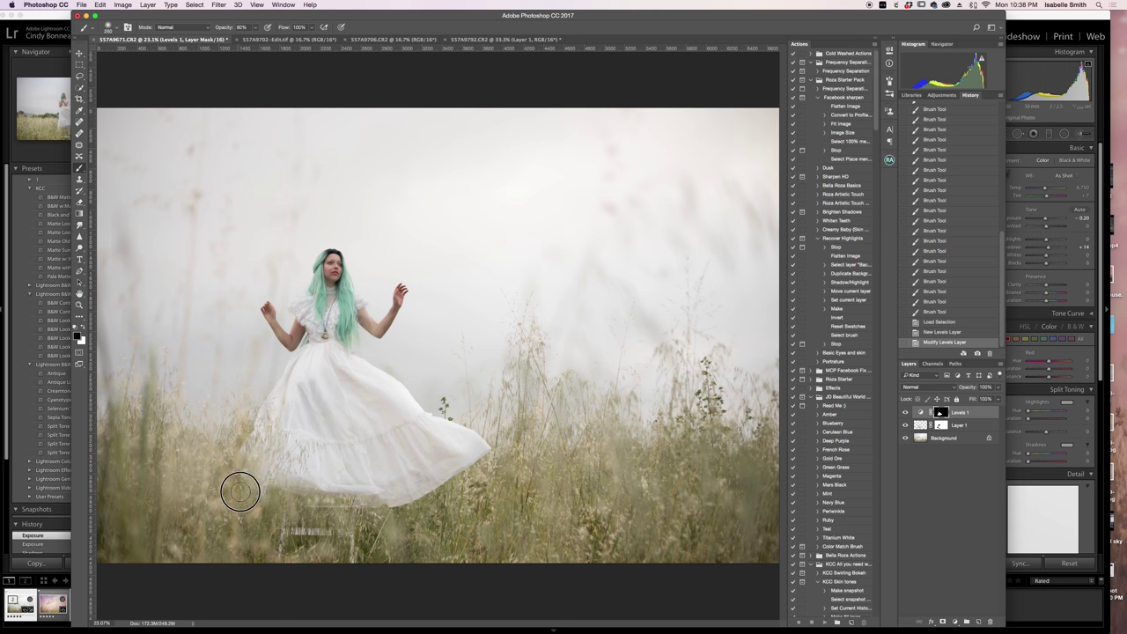
drag(385, 507, 453, 490)
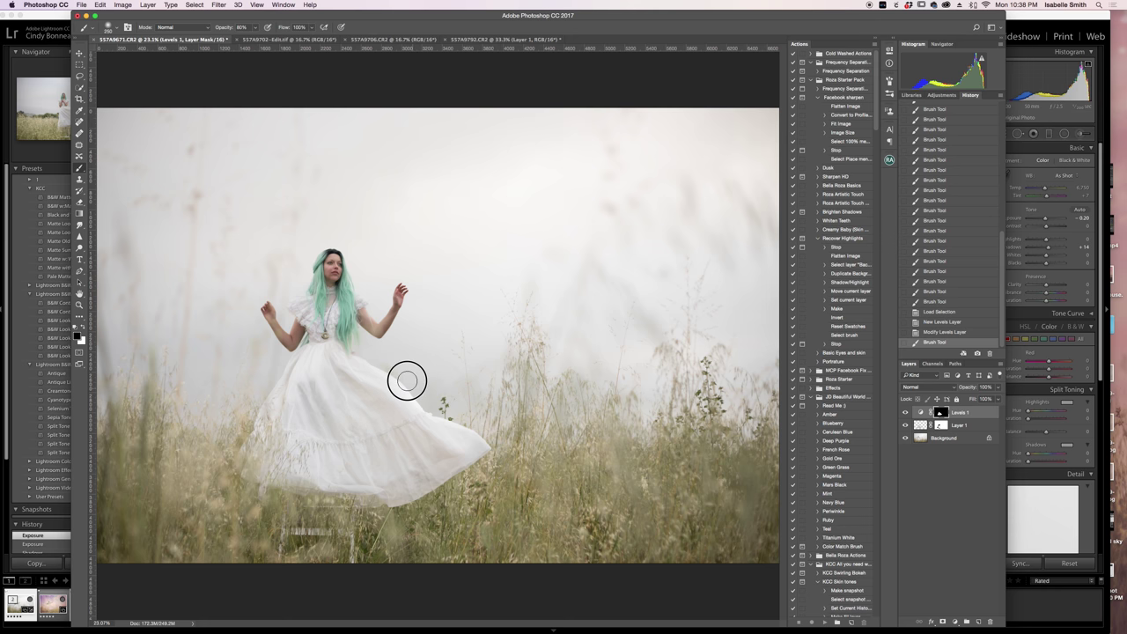
drag(480, 452, 385, 367)
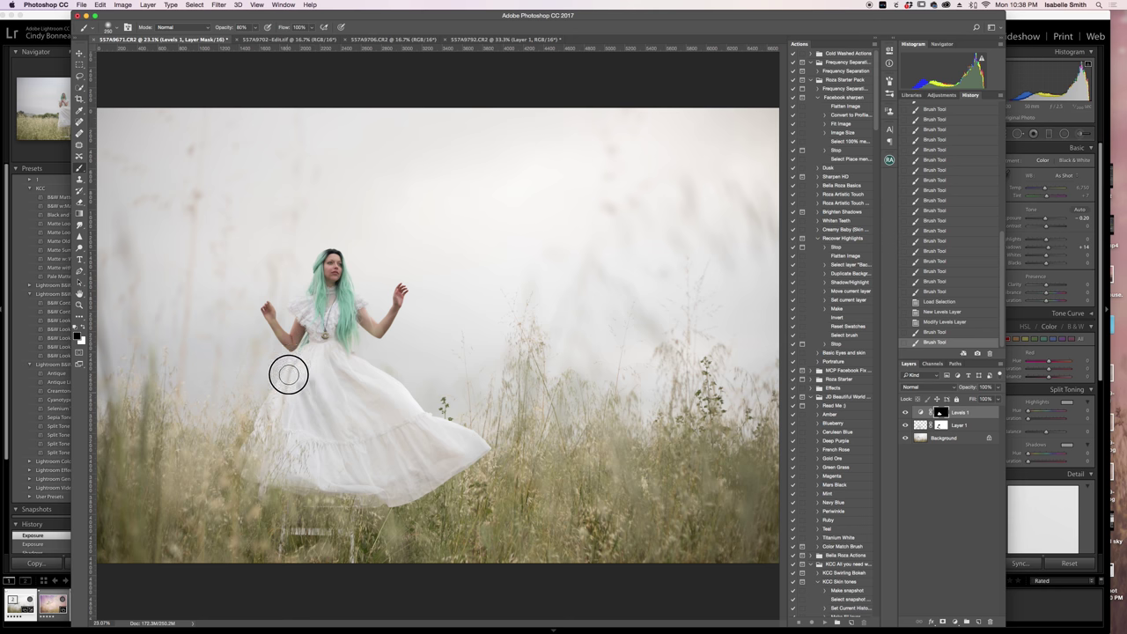
mouse_move(251, 455)
mouse_down()
mouse_move(241, 472)
mouse_move(284, 378)
mouse_up()
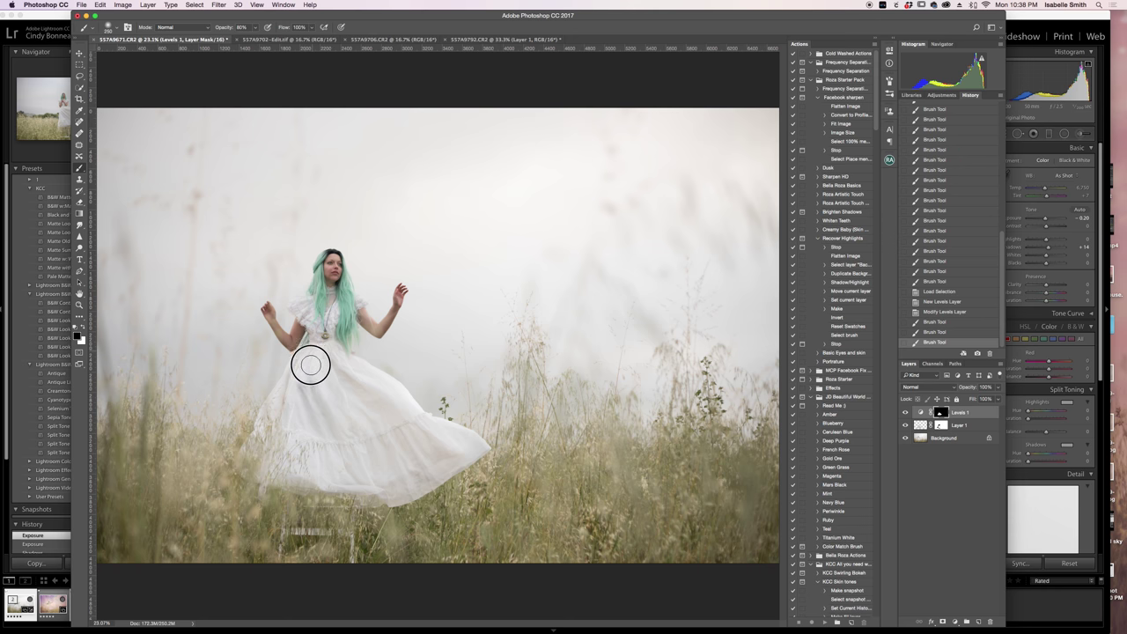
click(302, 364)
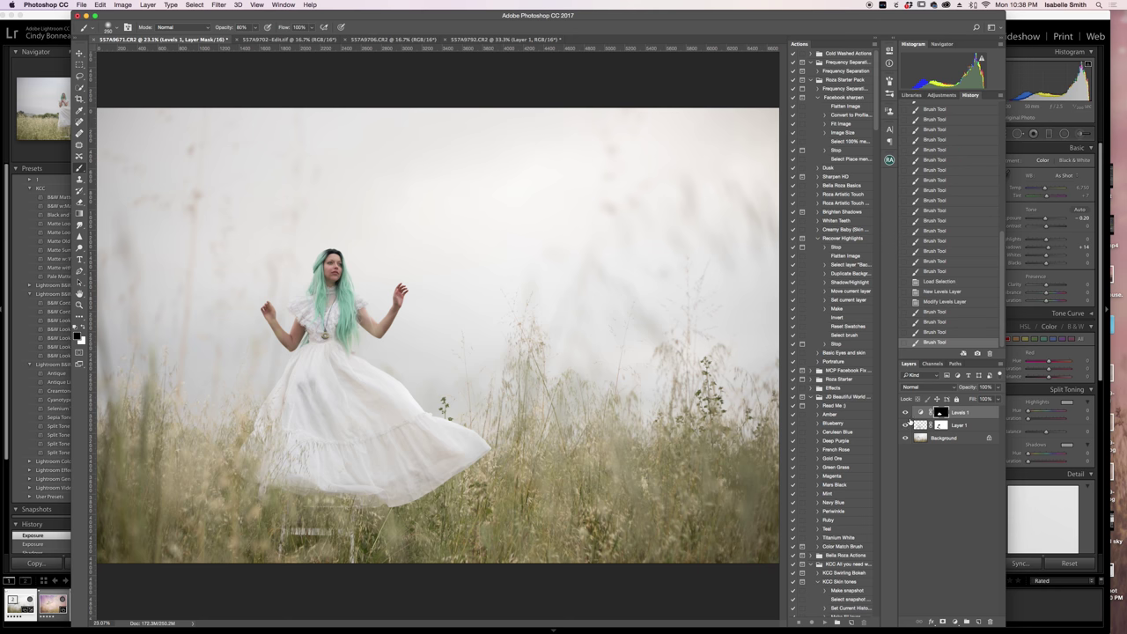
Step: Compare the Levels effect on and off, and paint white on its mask over the grey shadow in the skirt's centre
click(904, 413)
click(904, 413)
click(903, 413)
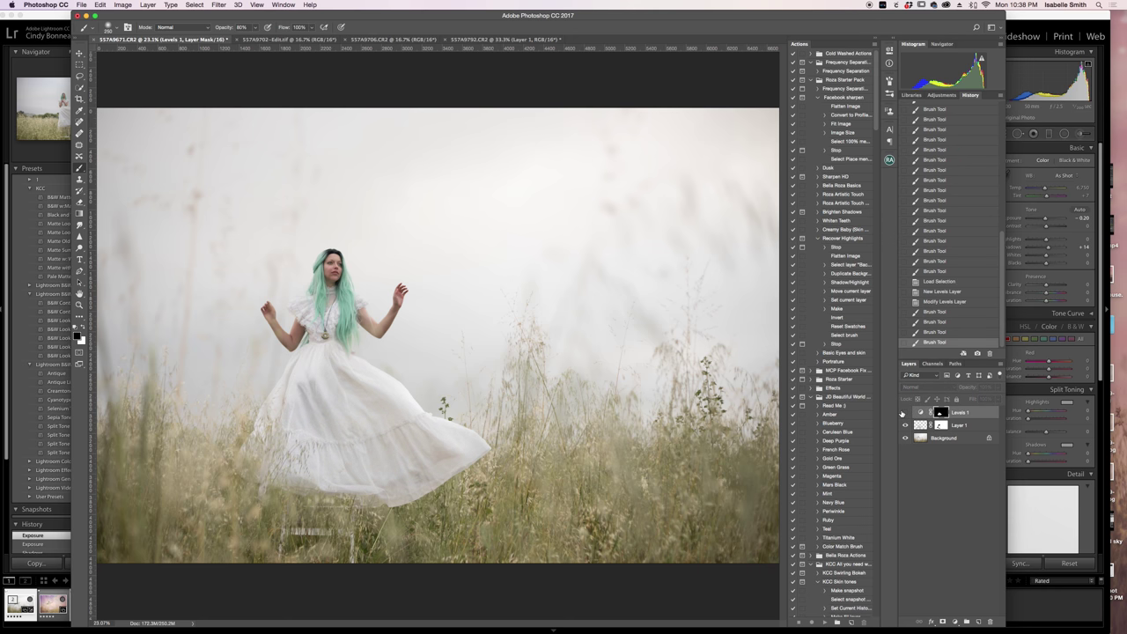
click(903, 413)
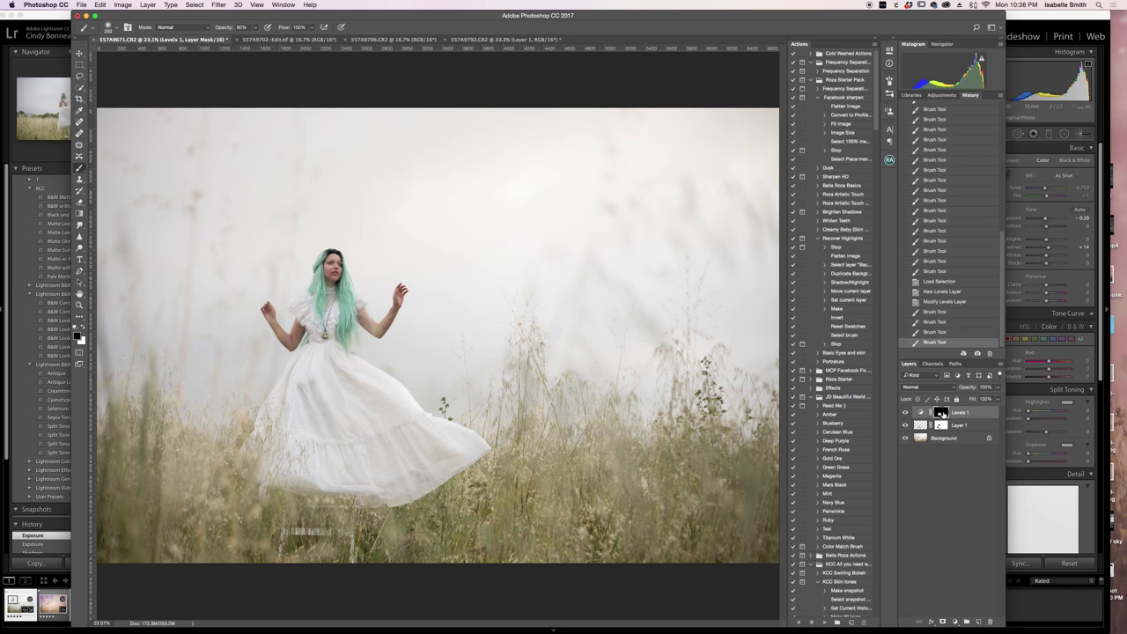
key(x)
key(bracketright)
key(bracketright)
key(bracketright)
key(bracketright)
click(315, 392)
Step: Lower the Levels adjustment layer's opacity to 64%, checking the skirt with the adjustment on and off
drag(999, 394, 989, 399)
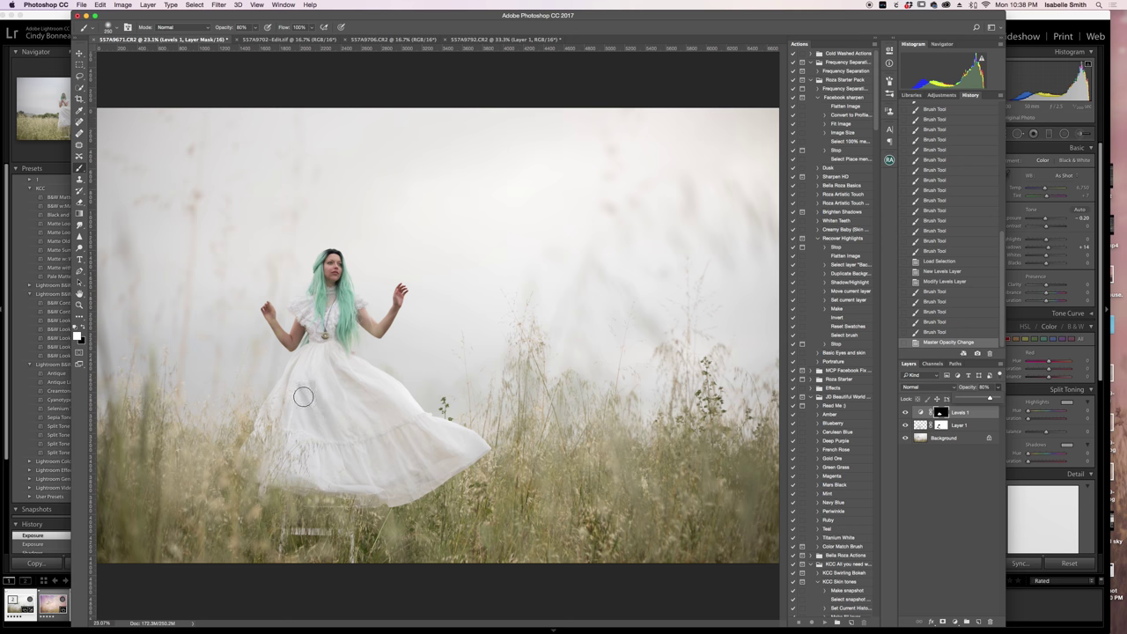
drag(990, 399, 987, 399)
click(905, 412)
click(906, 413)
click(998, 388)
drag(991, 400, 985, 400)
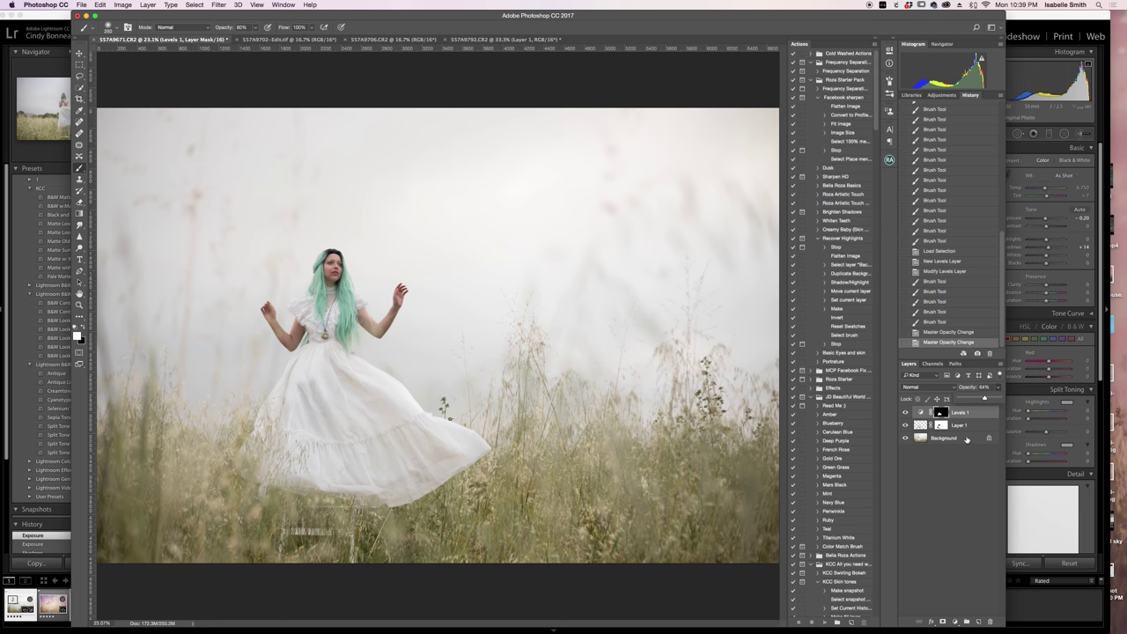
Step: Flatten the image and duplicate the resulting Background layer
click(941, 443)
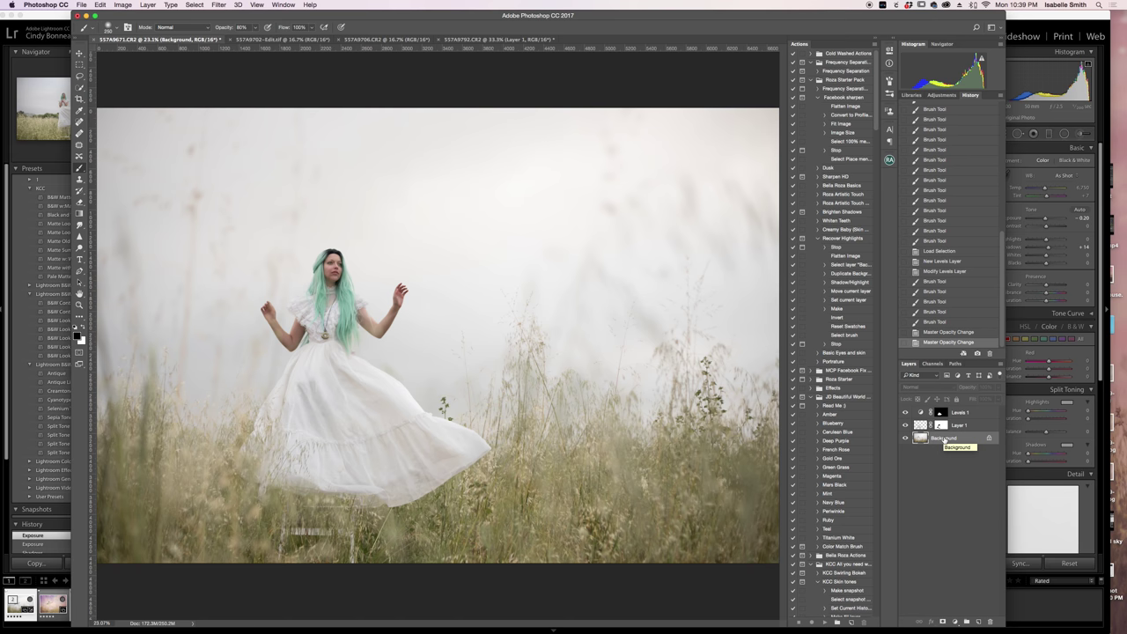
right_click(944, 440)
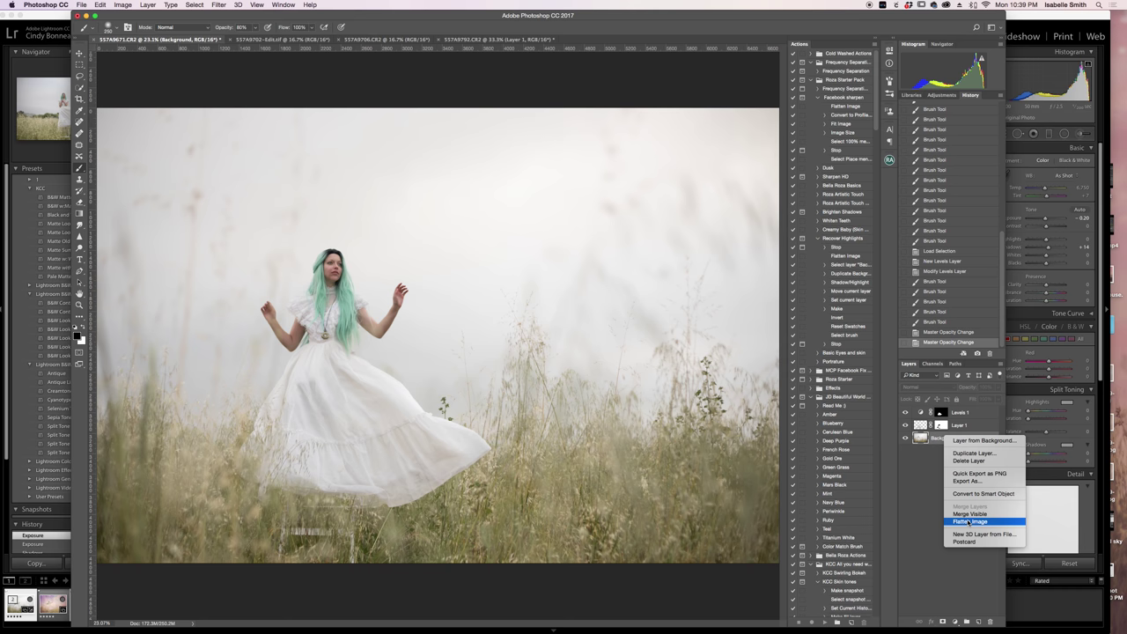
click(969, 522)
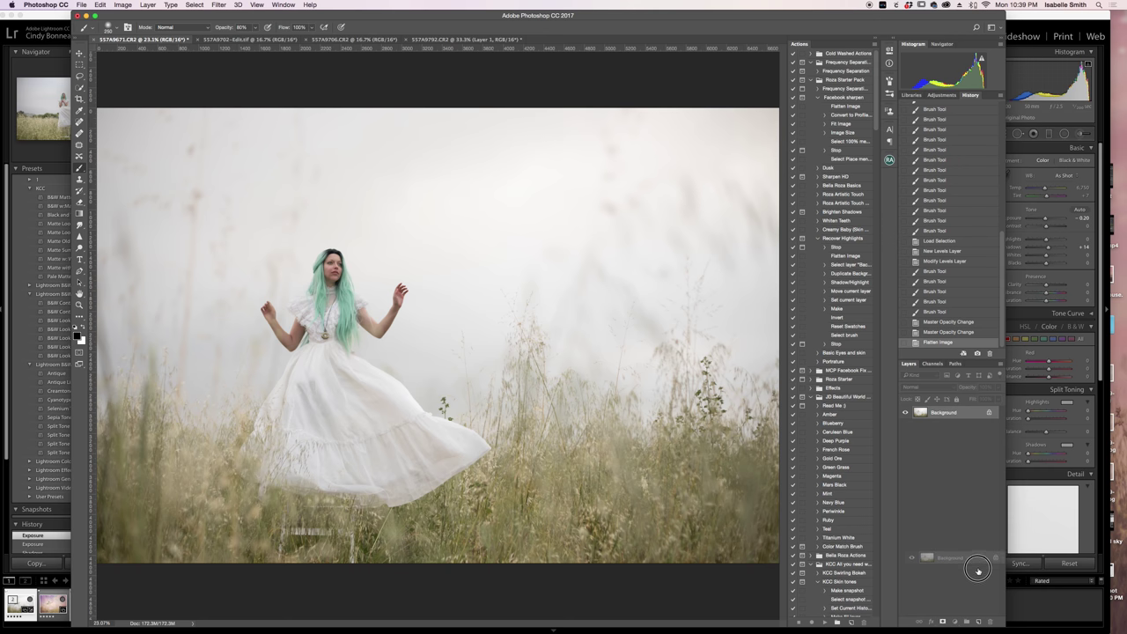
drag(982, 626, 983, 623)
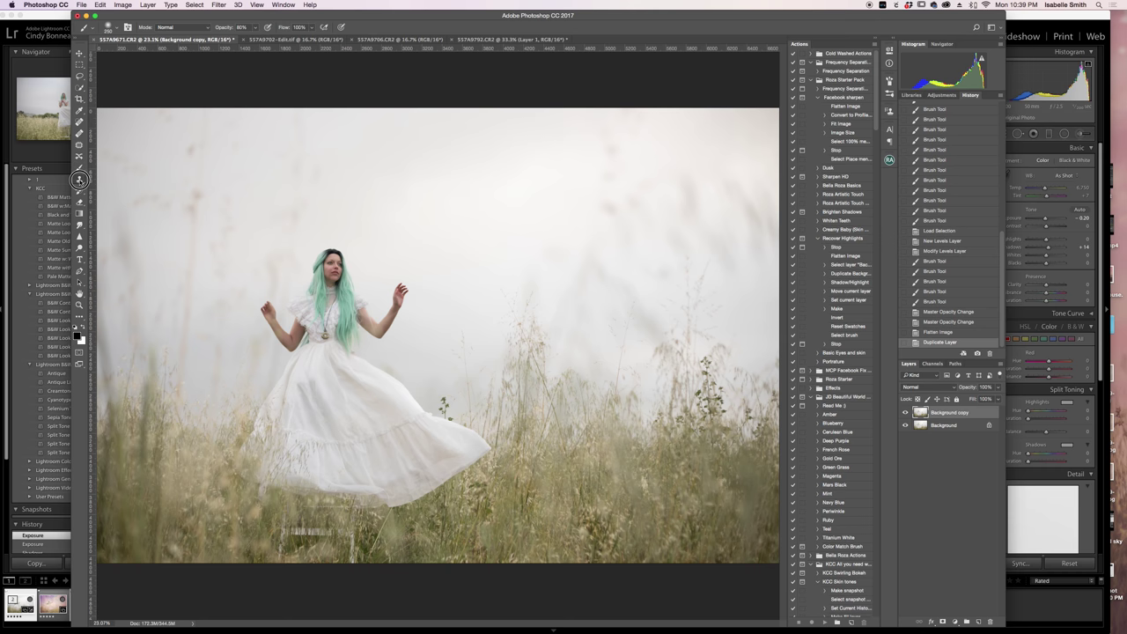
Step: Try cloning clean fabric over the top of the skirt's grey shadow with the Clone Stamp at 100% opacity, and undo the stroke
click(79, 180)
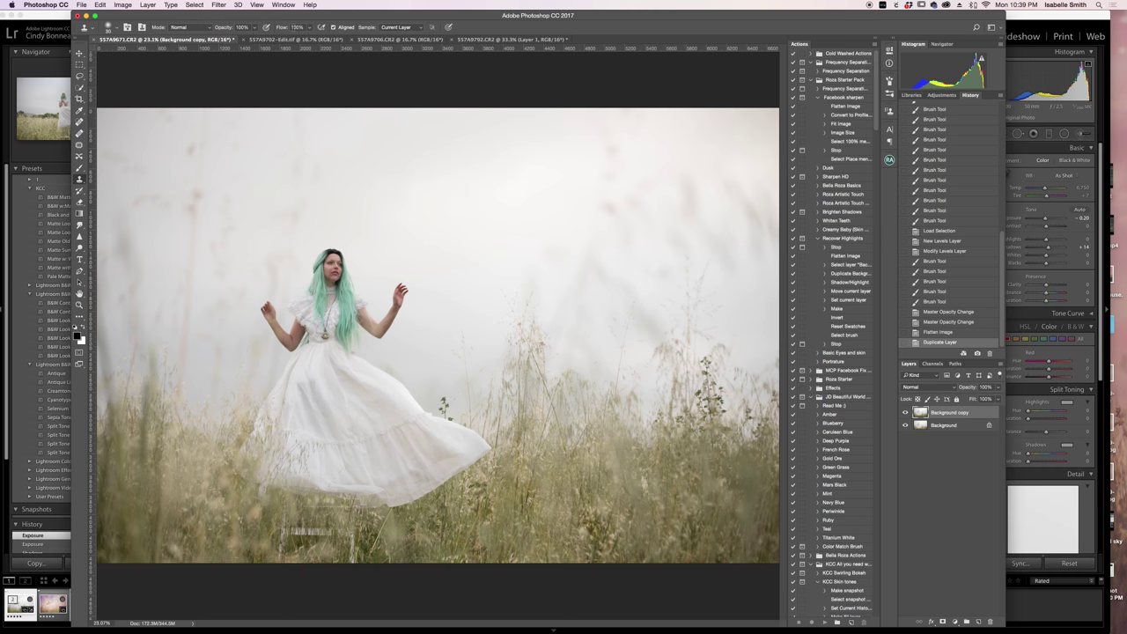
click(79, 305)
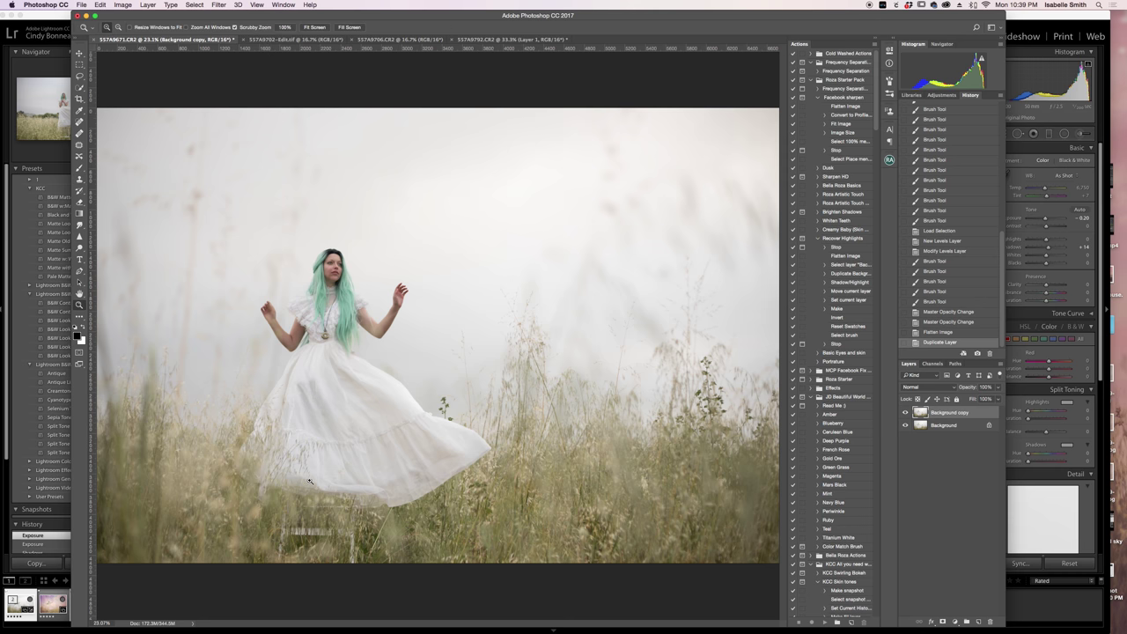
drag(309, 482, 309, 522)
click(81, 178)
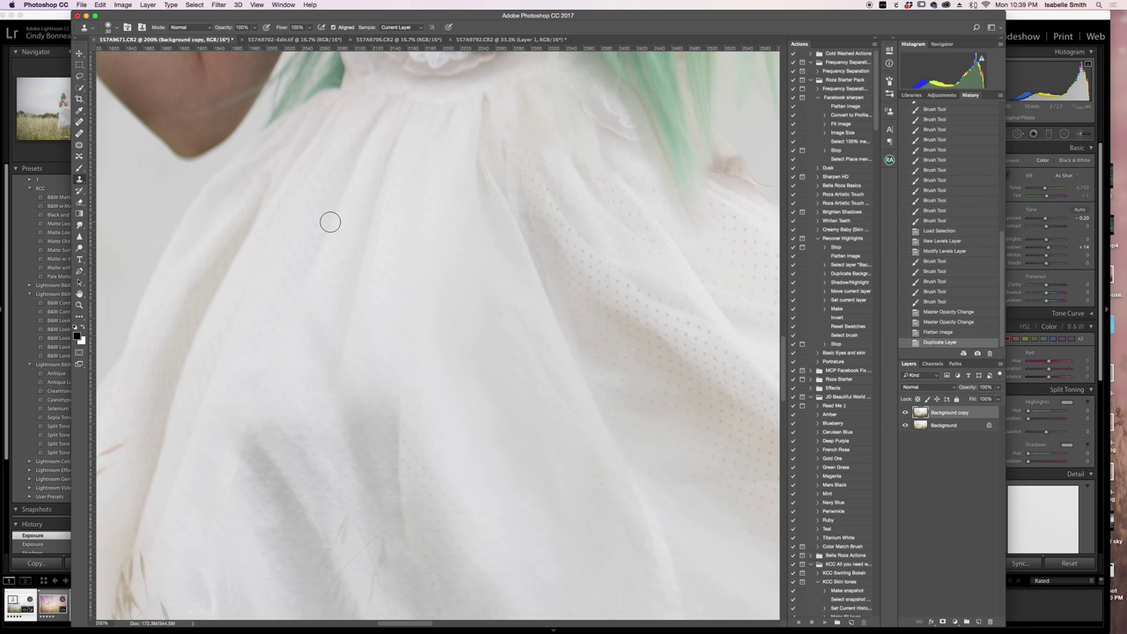
key(bracketright)
key(bracketright)
key(bracketleft)
key(bracketleft)
mouse_move(337, 391)
mouse_down()
mouse_move(334, 428)
mouse_move(380, 402)
mouse_move(329, 418)
mouse_move(246, 417)
mouse_up()
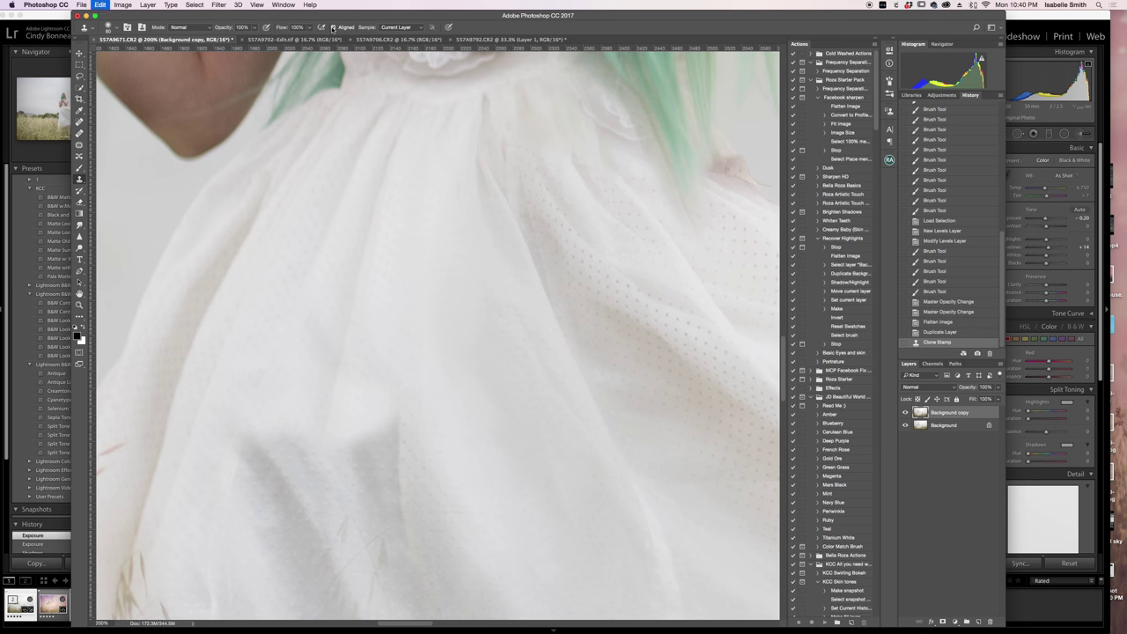
key(super+z)
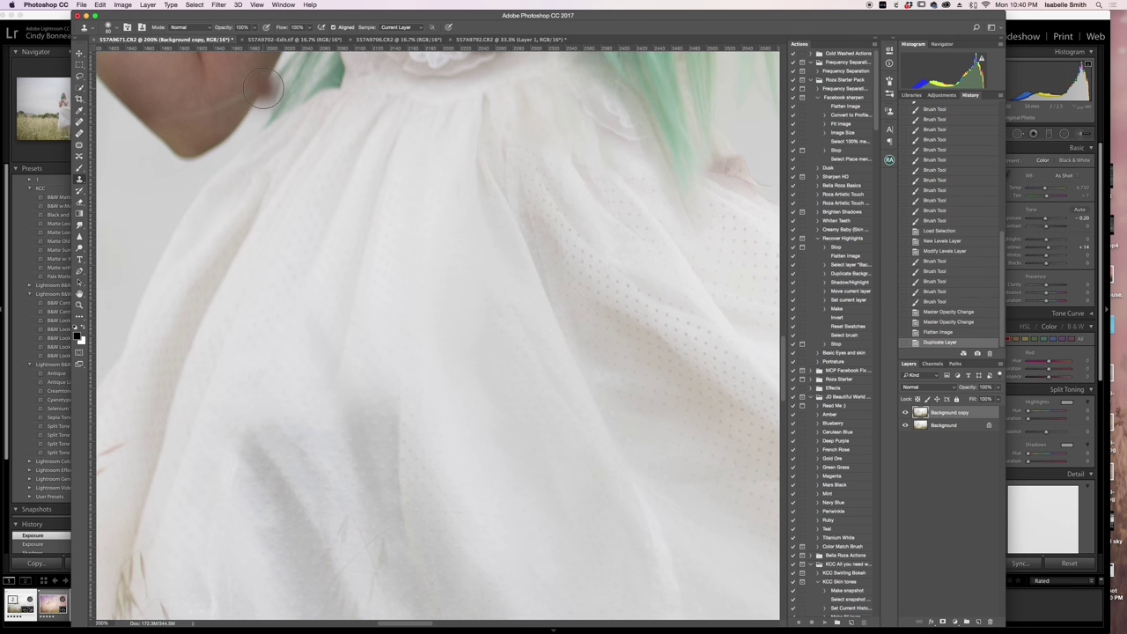
Step: Clone clean fabric over the upper part of the skirt's grey shadow at 60% opacity, refining it at 40%
key(6)
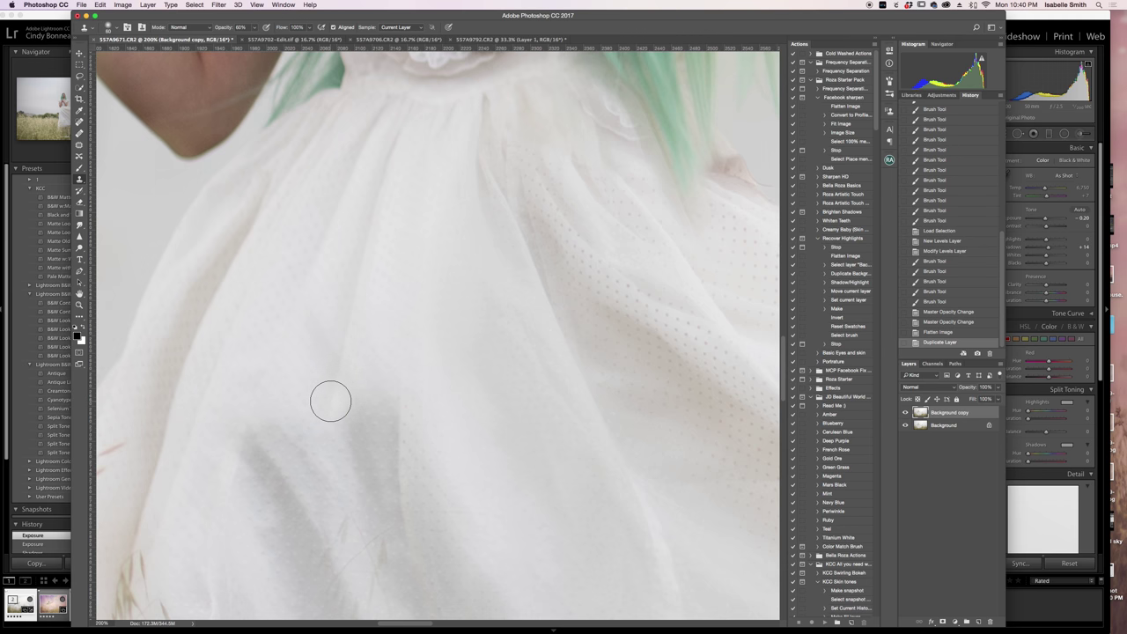
key(bracketright)
key(bracketright)
mouse_move(329, 401)
mouse_down()
mouse_move(328, 444)
mouse_move(360, 396)
mouse_move(350, 437)
mouse_move(369, 395)
mouse_move(370, 422)
mouse_move(376, 401)
mouse_move(379, 418)
mouse_move(369, 429)
mouse_move(317, 425)
mouse_move(287, 451)
mouse_move(260, 448)
mouse_move(259, 438)
mouse_move(276, 442)
mouse_move(252, 488)
mouse_move(253, 453)
mouse_move(264, 492)
mouse_move(288, 468)
mouse_move(286, 505)
mouse_move(311, 461)
mouse_move(316, 507)
mouse_move(340, 501)
mouse_move(359, 466)
mouse_move(374, 483)
mouse_move(383, 413)
mouse_move(383, 463)
mouse_move(397, 445)
mouse_move(403, 496)
mouse_move(400, 469)
mouse_move(393, 512)
mouse_move(365, 454)
mouse_move(339, 487)
mouse_move(326, 487)
mouse_move(320, 453)
mouse_move(300, 491)
mouse_move(300, 430)
mouse_move(277, 487)
mouse_move(275, 428)
mouse_move(264, 465)
mouse_move(265, 438)
mouse_move(272, 481)
mouse_up()
key(4)
key([)
key([)
click(289, 510)
Step: Soften the lower part of the skirt's grey shadow by cloning from several nearby clean fabric areas at 40% opacity
scroll(304, 437, up, 2)
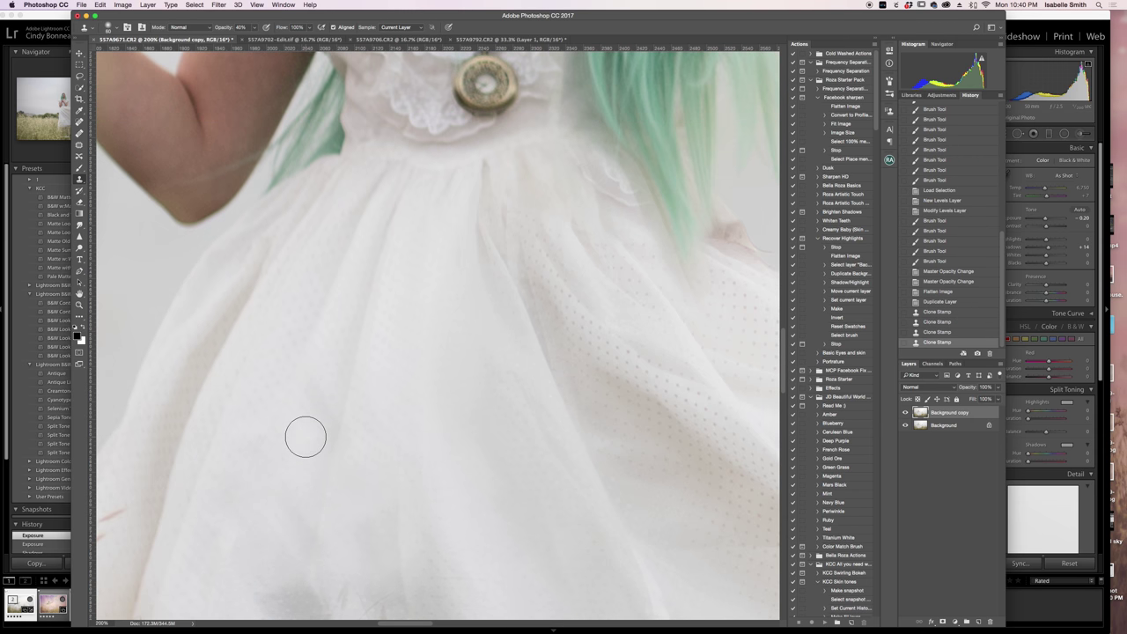
scroll(304, 438, down, 4)
scroll(300, 508, down, 1)
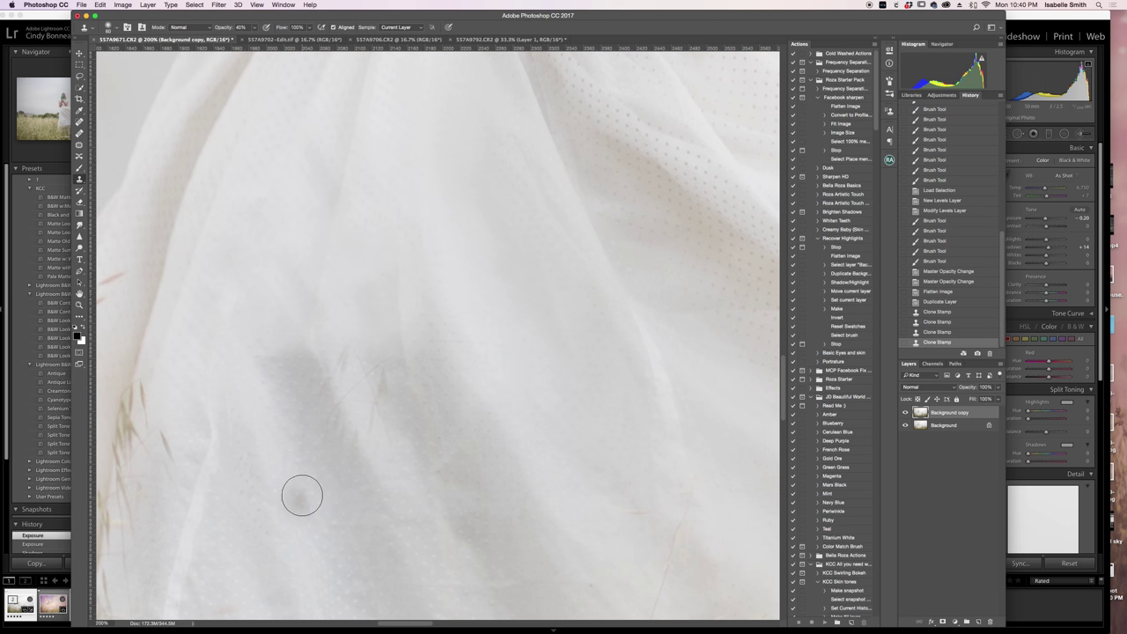
alt+click(348, 151)
mouse_move(296, 355)
mouse_down()
mouse_move(294, 413)
mouse_move(293, 379)
mouse_move(278, 369)
mouse_move(272, 402)
mouse_move(254, 365)
mouse_move(279, 353)
mouse_move(296, 400)
mouse_move(337, 354)
mouse_move(363, 478)
mouse_move(361, 351)
mouse_move(366, 373)
mouse_move(372, 331)
mouse_move(387, 440)
mouse_up()
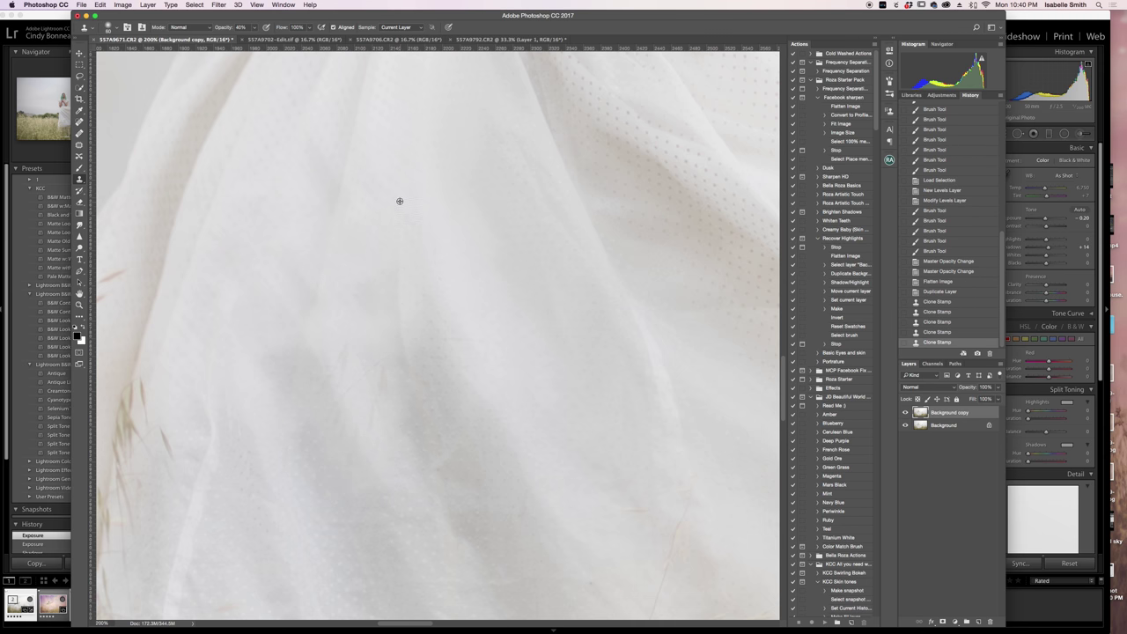
alt+click(400, 201)
mouse_move(395, 261)
mouse_down()
mouse_move(392, 350)
mouse_move(398, 330)
mouse_move(416, 400)
mouse_move(403, 342)
mouse_move(408, 279)
mouse_move(404, 424)
mouse_up()
alt+click(453, 313)
mouse_move(450, 338)
mouse_down()
mouse_move(475, 342)
mouse_move(385, 340)
mouse_up()
alt+click(317, 337)
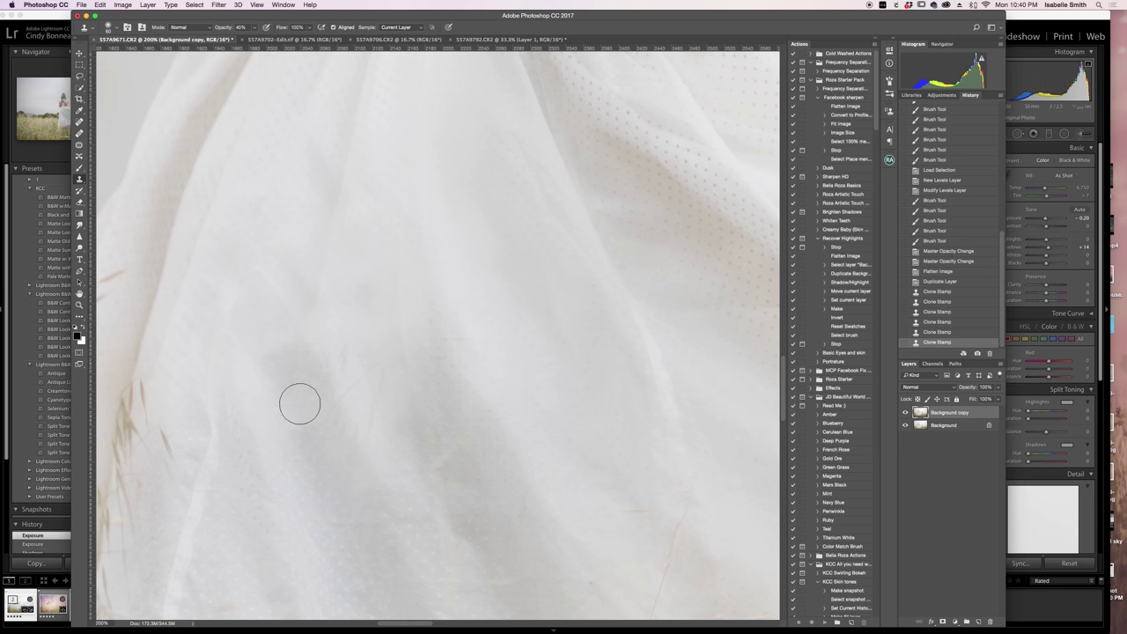
Step: Fit the whole image on screen and compare the skirt with and without the cloned layer
scroll(291, 413, down, 2)
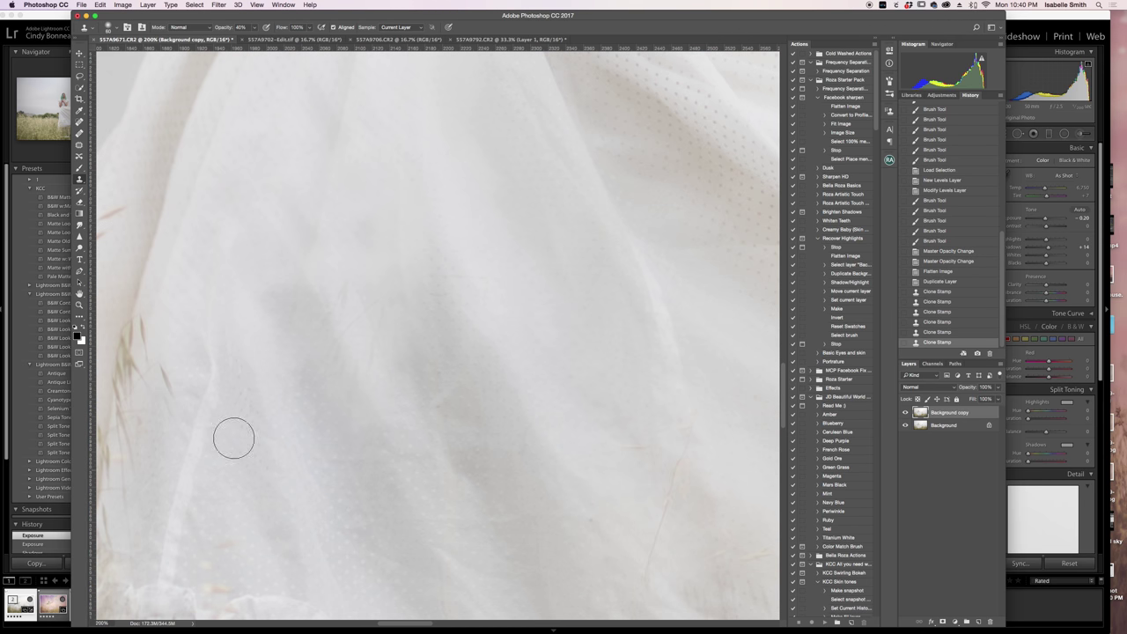
click(79, 307)
right_click(297, 321)
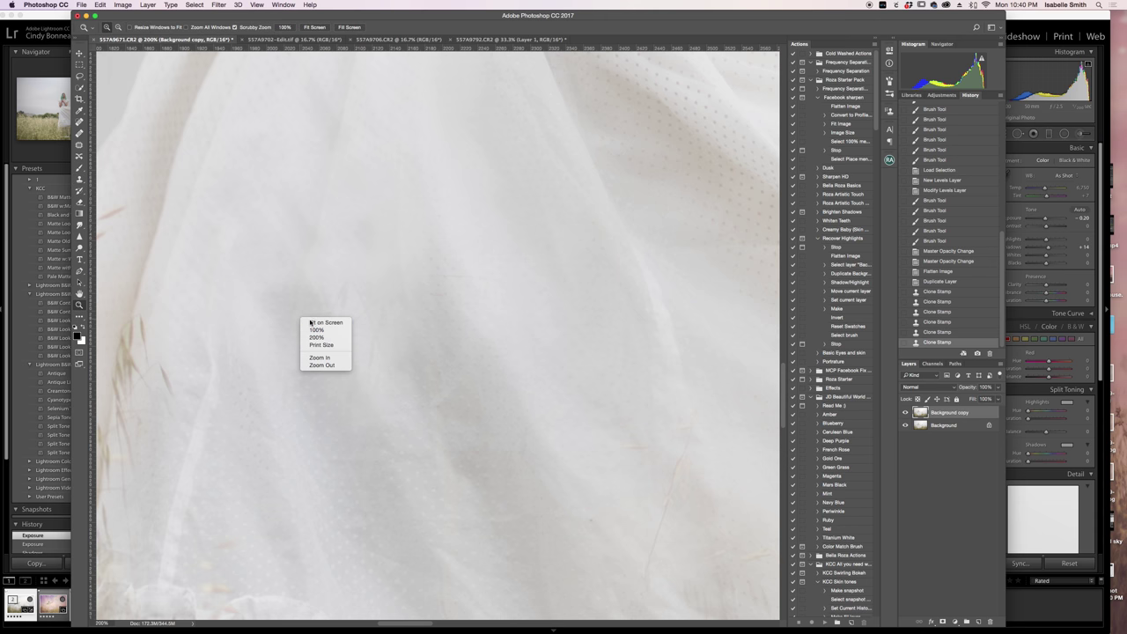
click(318, 325)
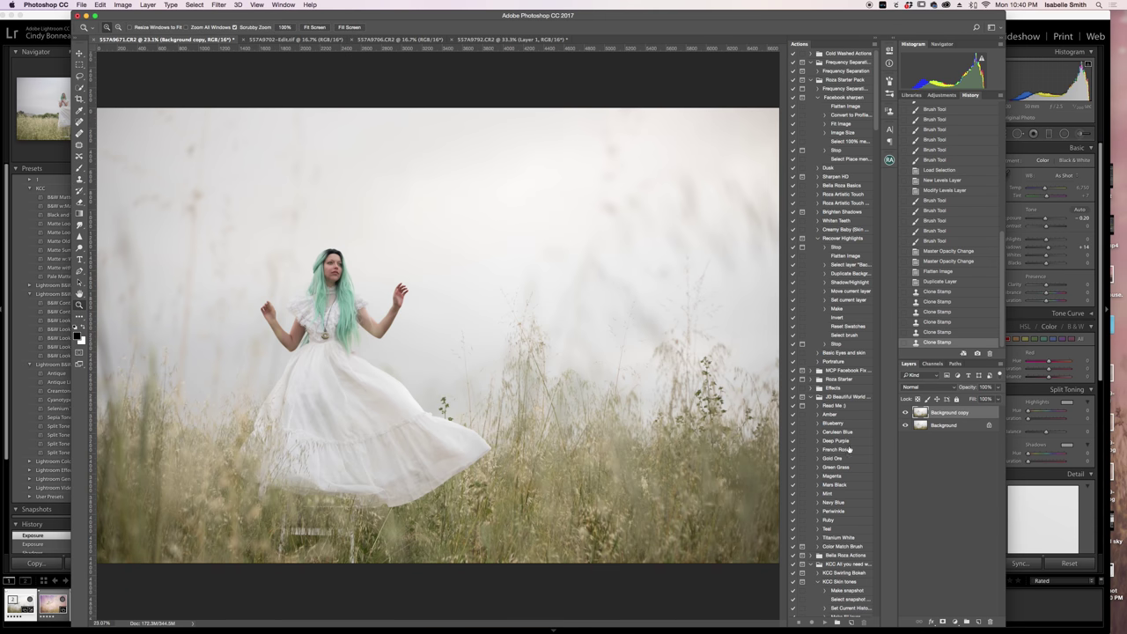
click(906, 413)
click(906, 413)
click(906, 413)
click(907, 413)
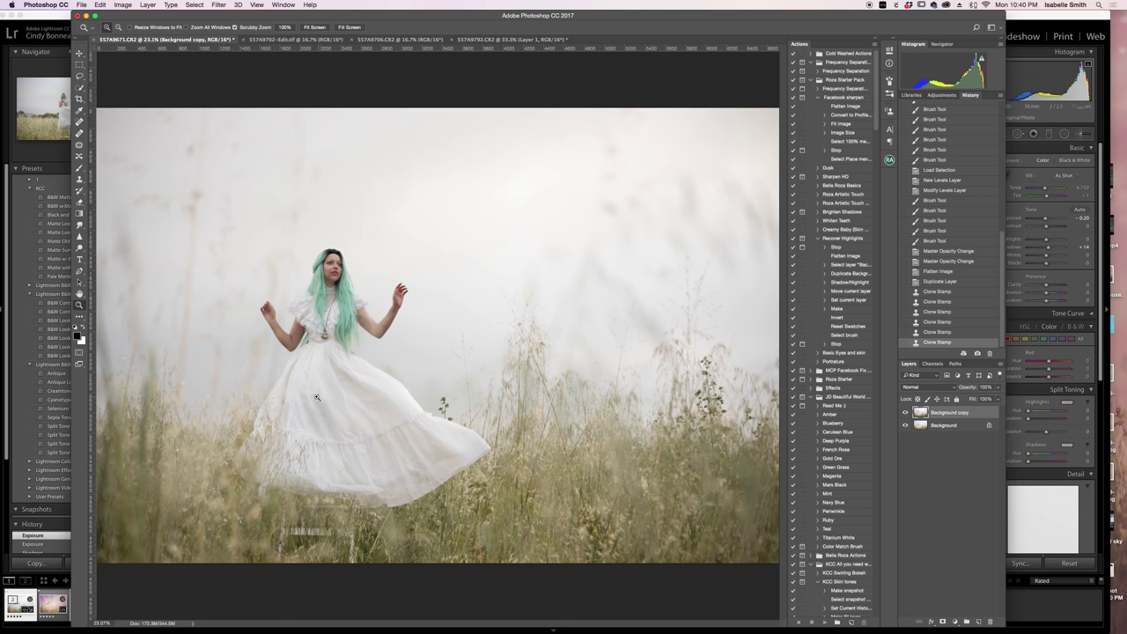
Step: Patch the remaining grey blotches in the skirt's centre with clean fabric from just above, clearing the selection after each patch
click(317, 397)
key(j)
mouse_move(354, 359)
mouse_down()
mouse_move(318, 365)
mouse_move(279, 387)
mouse_move(291, 428)
mouse_move(310, 435)
mouse_move(364, 415)
mouse_move(374, 398)
mouse_move(357, 368)
mouse_move(327, 405)
mouse_move(338, 352)
mouse_up()
key(super+d)
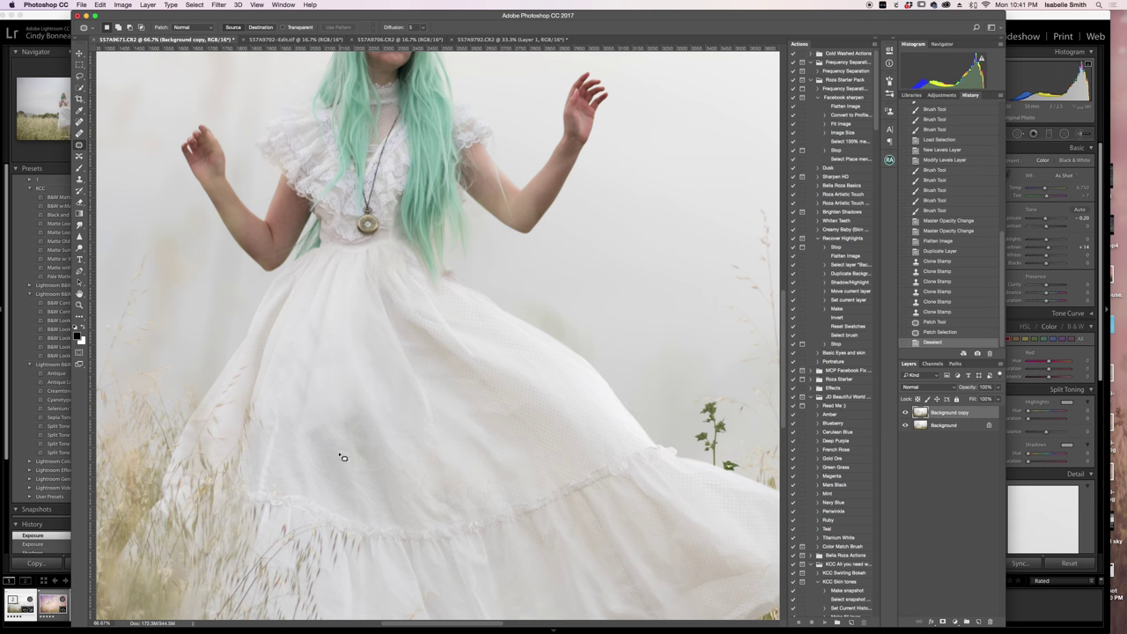
mouse_move(344, 410)
mouse_down()
mouse_move(316, 424)
mouse_move(336, 470)
mouse_move(359, 441)
mouse_move(337, 424)
mouse_move(350, 382)
mouse_up()
key(super+d)
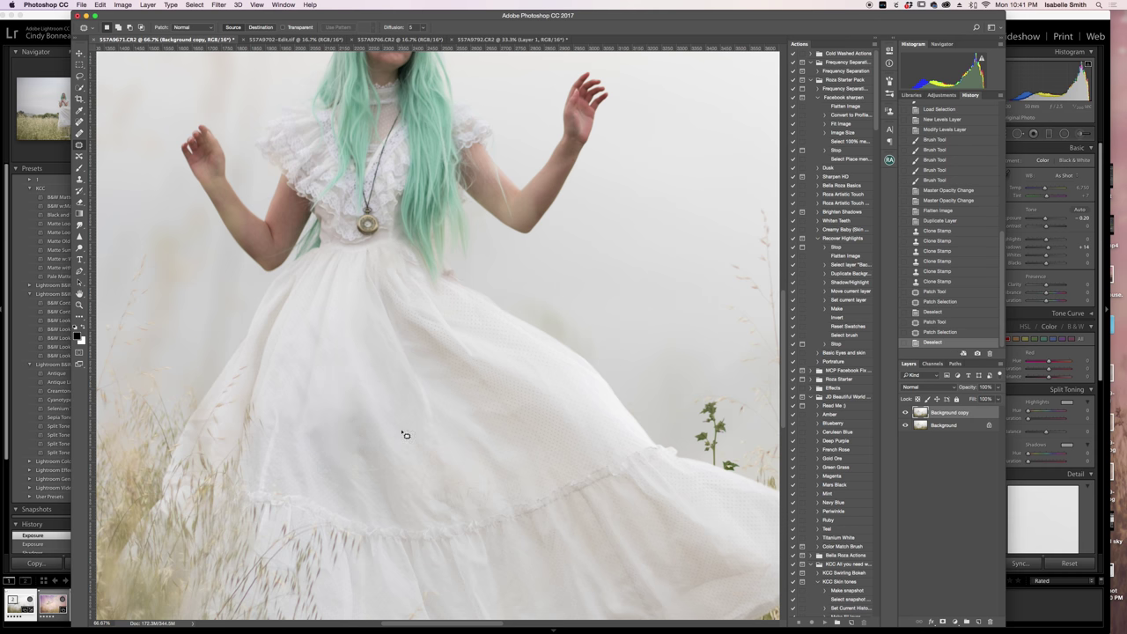
mouse_move(330, 428)
mouse_down()
mouse_move(303, 429)
mouse_move(299, 454)
mouse_move(323, 453)
mouse_move(327, 398)
mouse_up()
key(super+d)
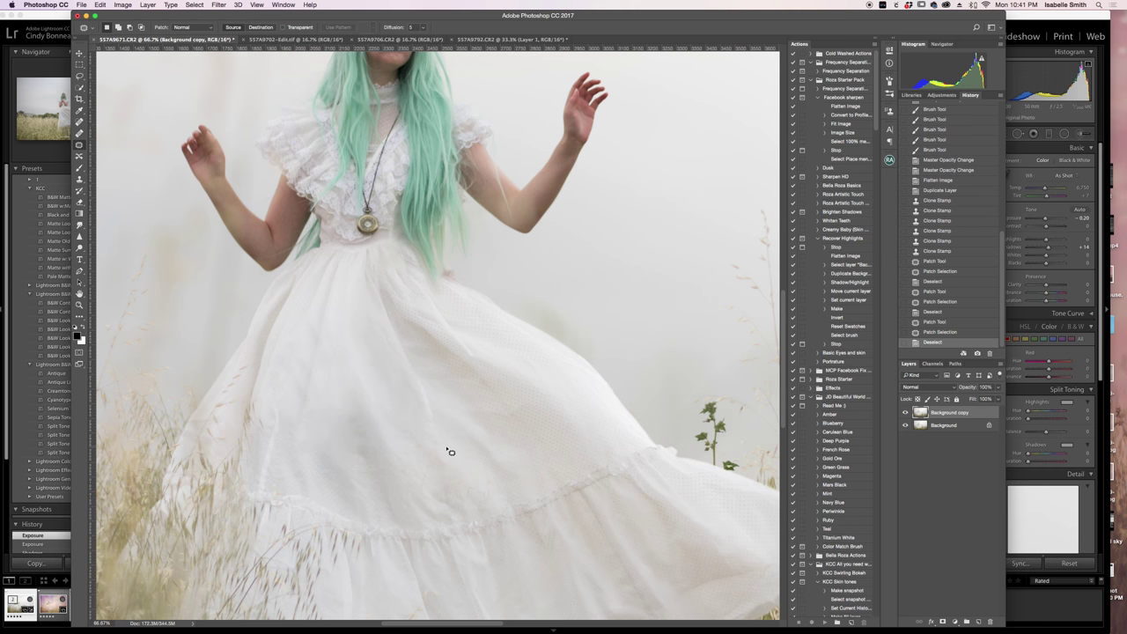
mouse_move(367, 395)
mouse_down()
mouse_move(342, 413)
mouse_move(363, 482)
mouse_move(382, 471)
mouse_move(371, 409)
mouse_move(365, 437)
mouse_move(380, 377)
mouse_move(365, 353)
mouse_up()
key(super+d)
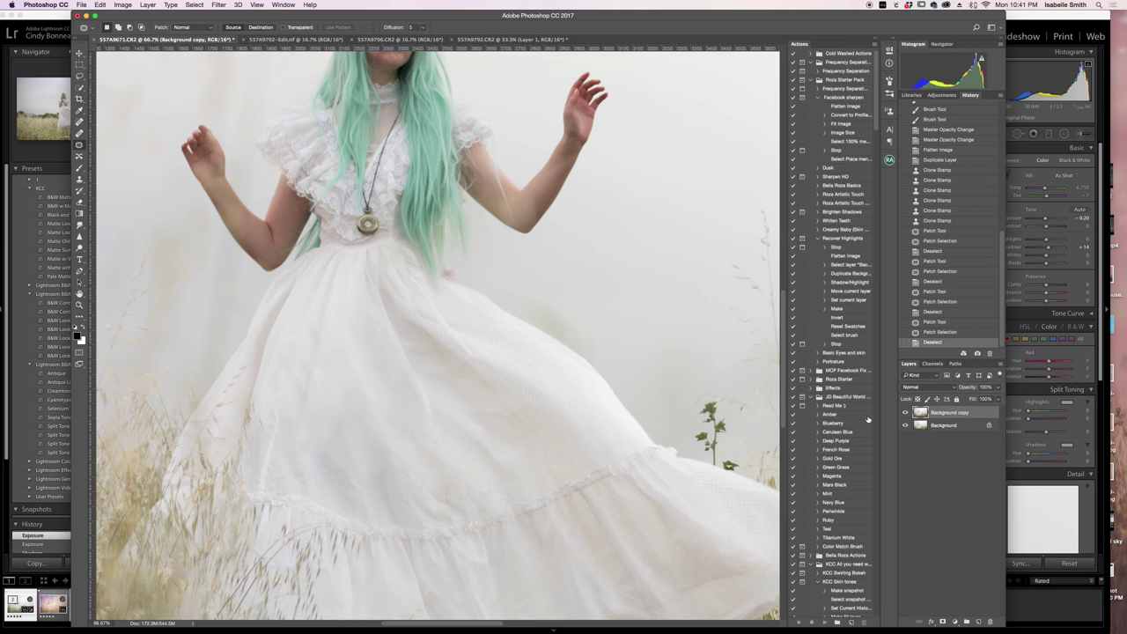
Step: Lower the retouched Background copy layer's opacity to 85%
click(998, 388)
drag(996, 399, 991, 399)
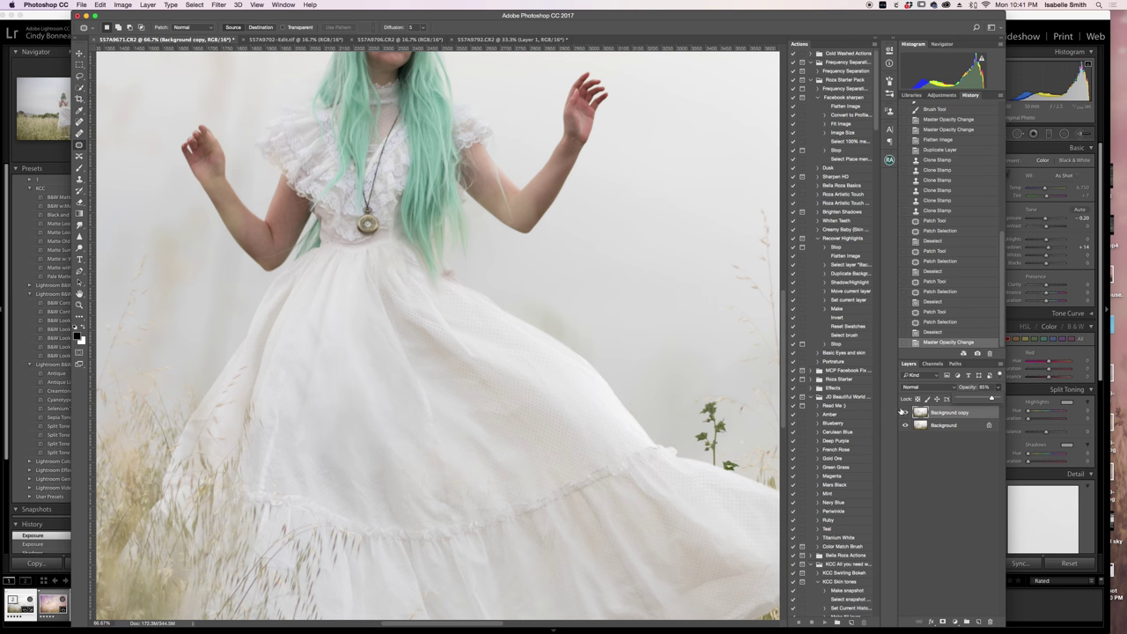
Step: Compare the skirt with and without the Background copy layer, and patch two grey areas on its upper-left side with fabric from just above
click(904, 413)
click(904, 412)
click(905, 413)
mouse_move(316, 325)
mouse_down()
mouse_move(312, 340)
mouse_move(322, 289)
mouse_up()
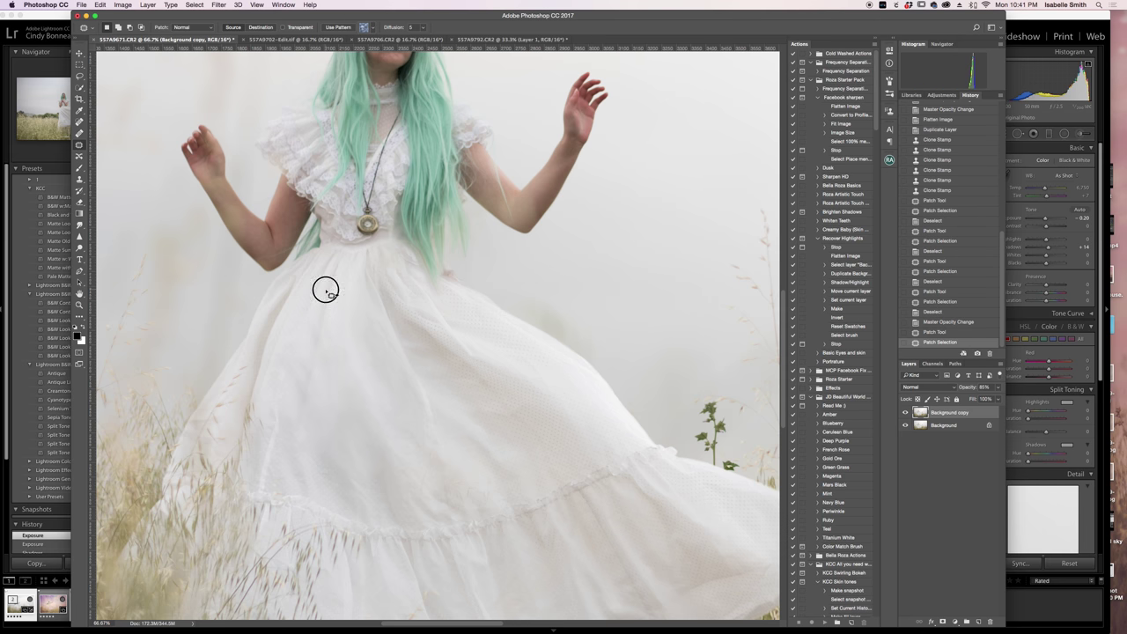
key(super+d)
mouse_move(302, 363)
mouse_down()
mouse_move(289, 396)
mouse_move(301, 395)
mouse_move(310, 326)
mouse_up()
key(super+d)
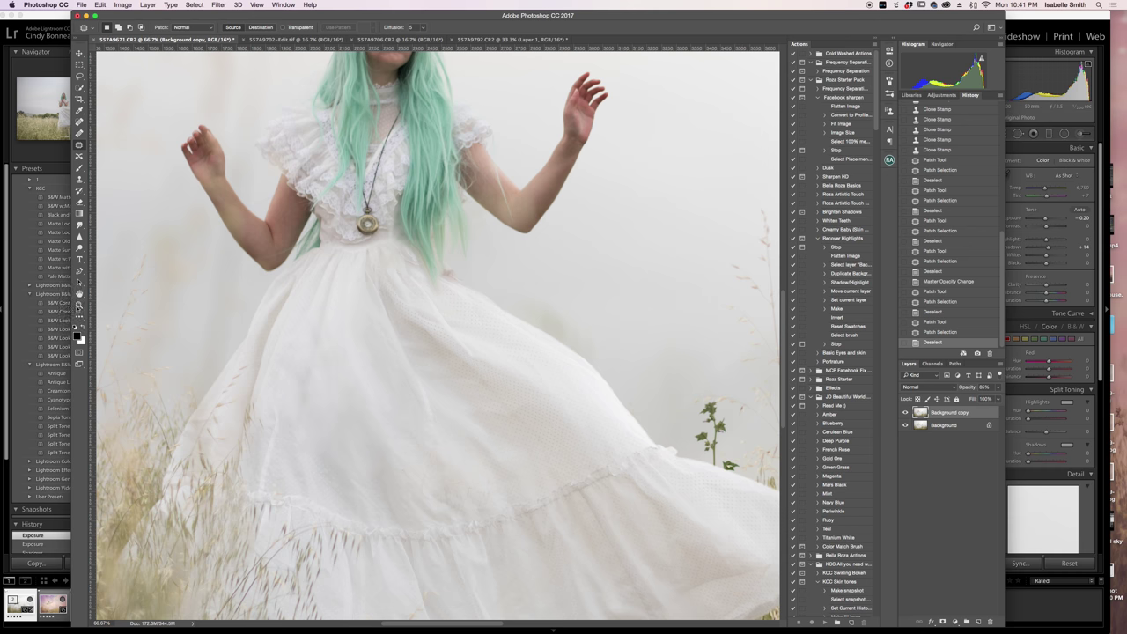
Step: Fit the whole image on screen and flatten the Background copy and Background layers into one
key(z)
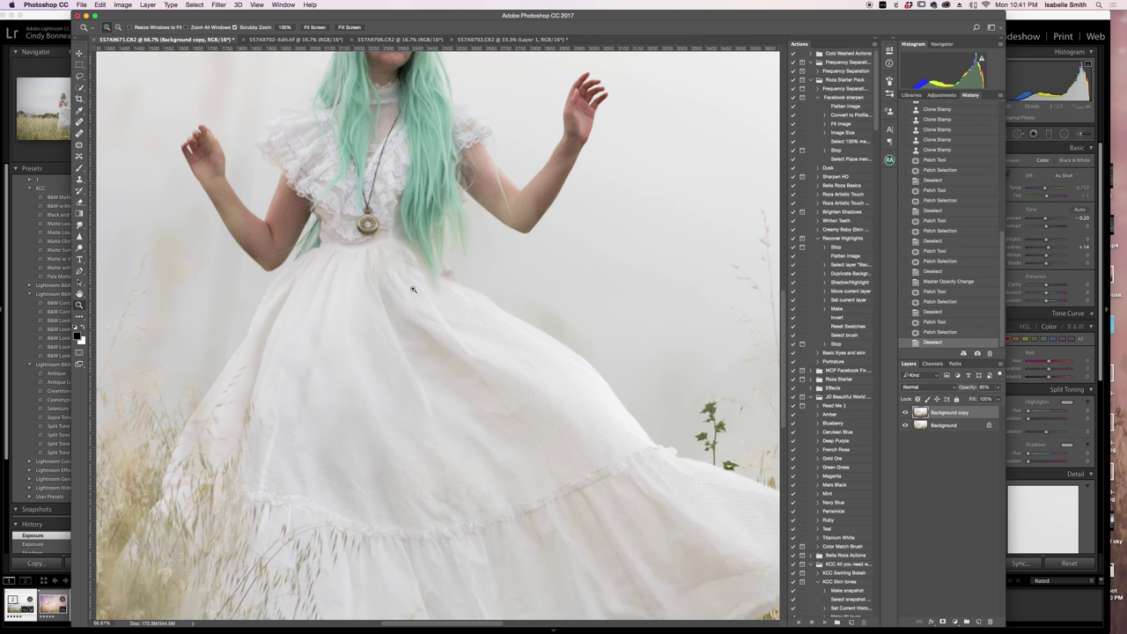
right_click(255, 323)
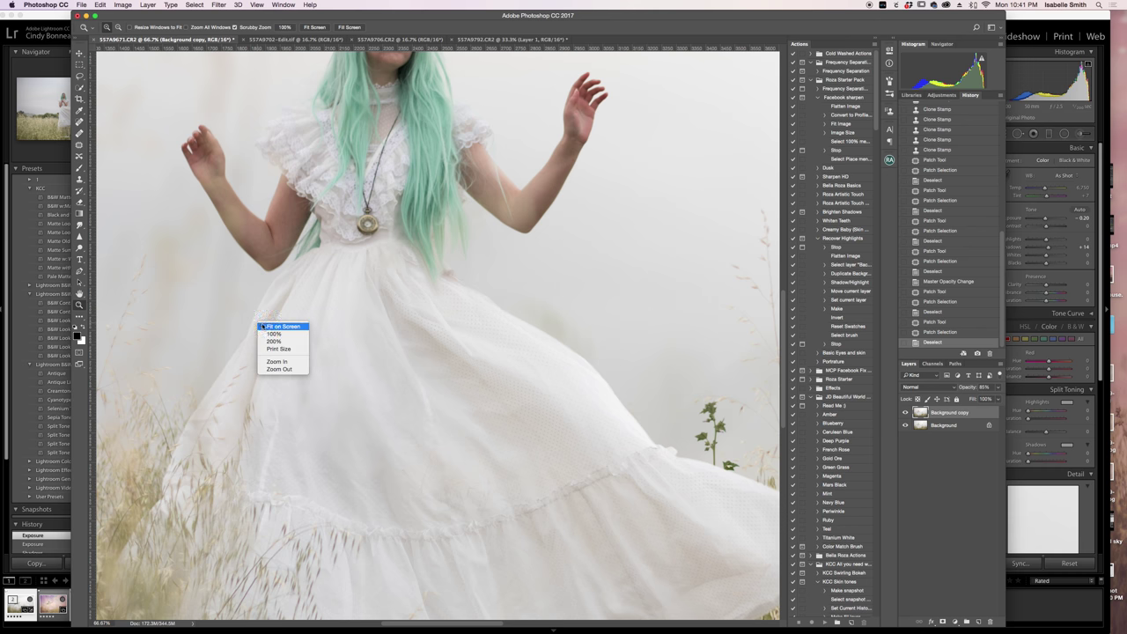
click(266, 328)
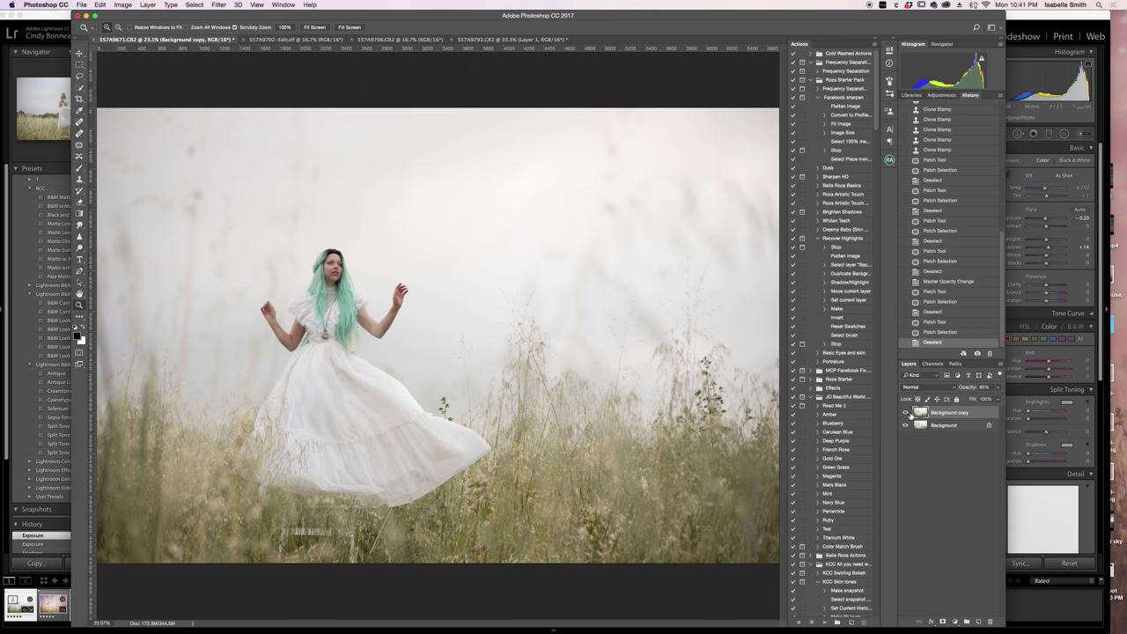
right_click(936, 426)
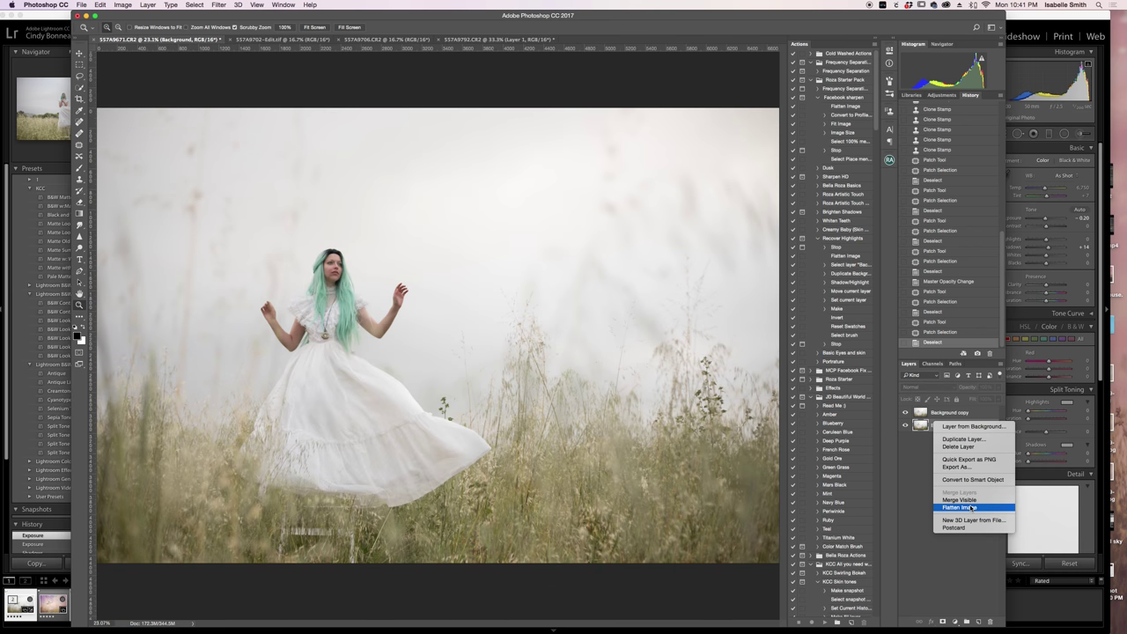
key(Escape)
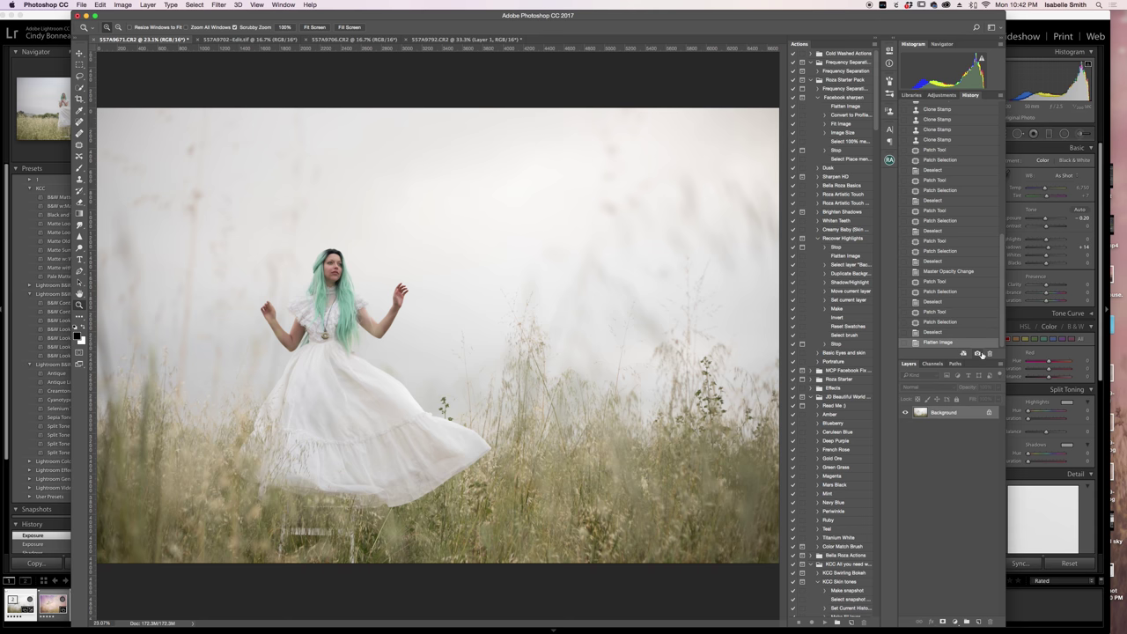
Step: Compare the original 557A9671.CR2 history state with Snapshot 1 several times, ending on Snapshot 1
scroll(1002, 322, up, 15)
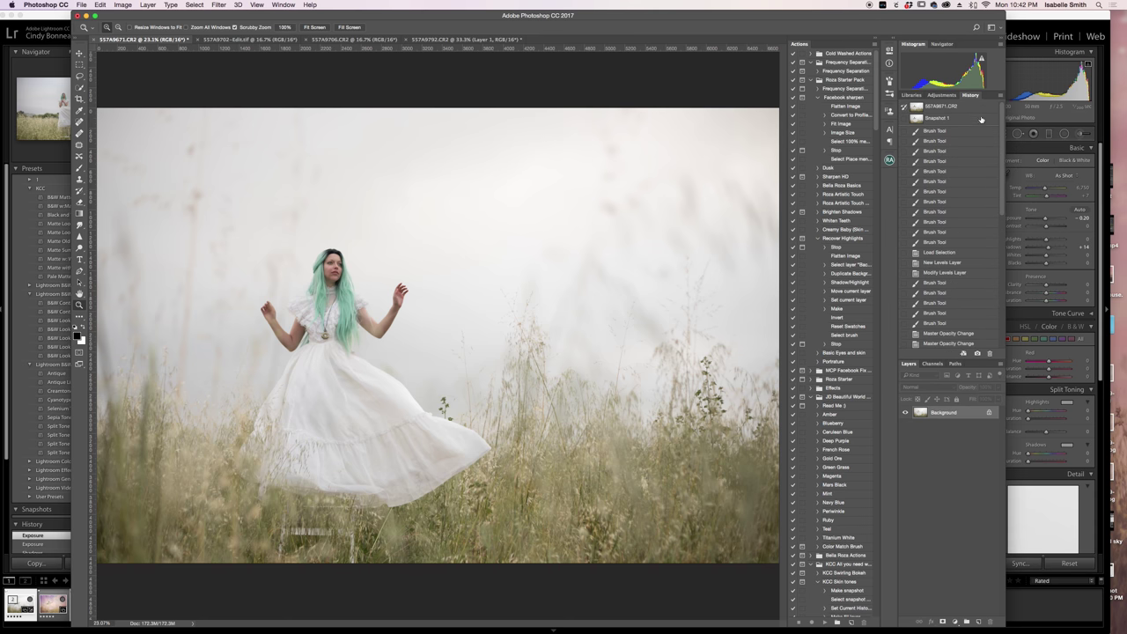
click(974, 107)
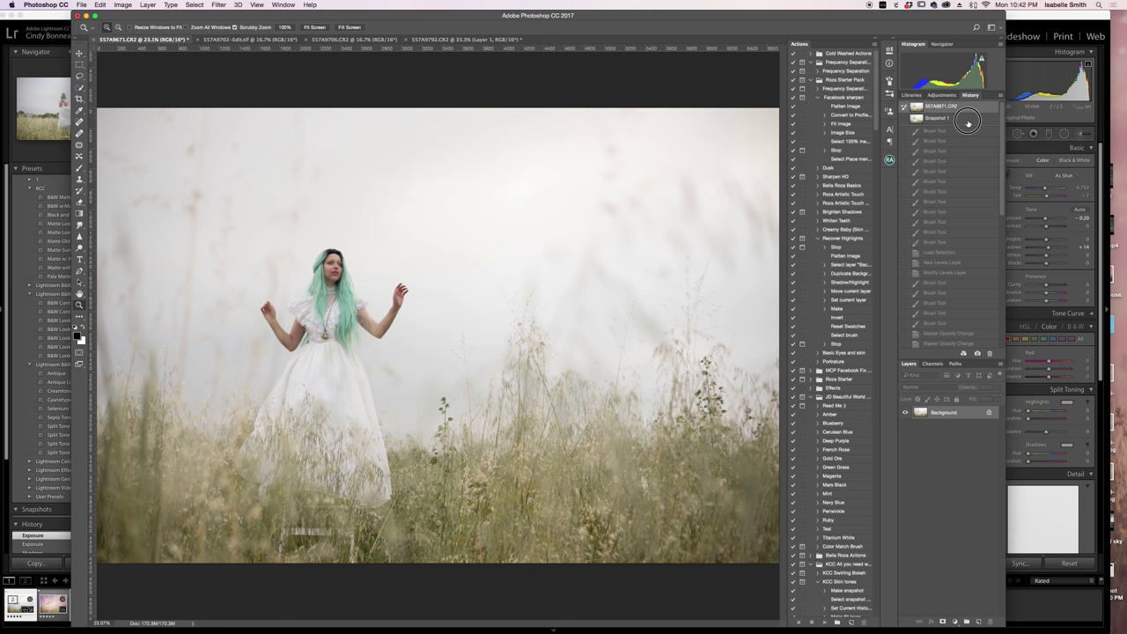
click(967, 118)
click(961, 105)
click(960, 119)
click(962, 106)
click(961, 120)
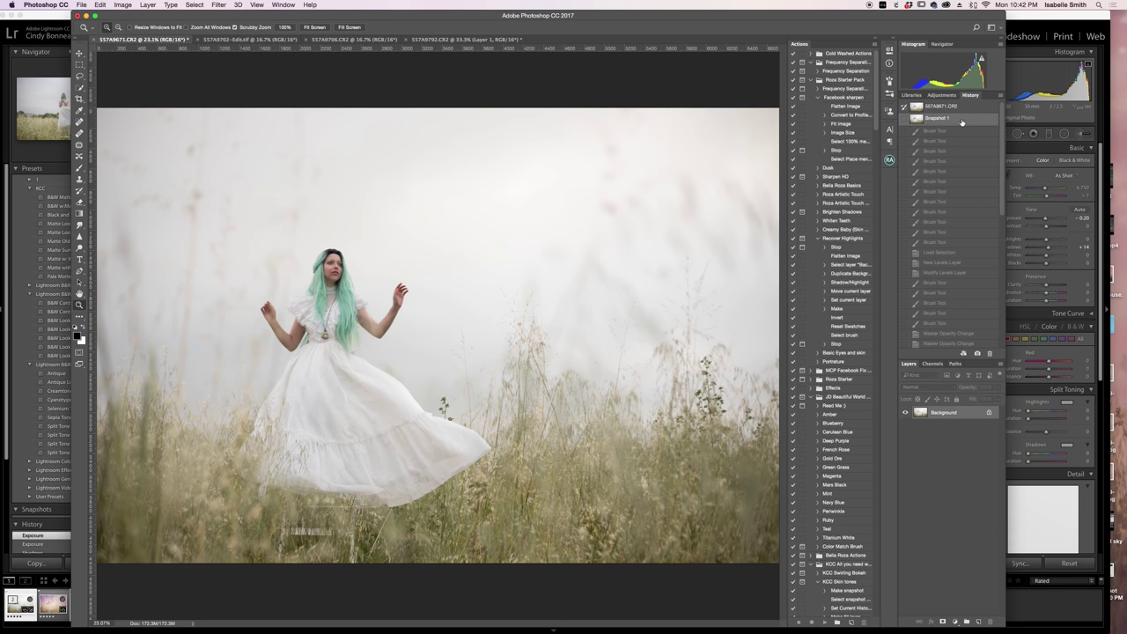